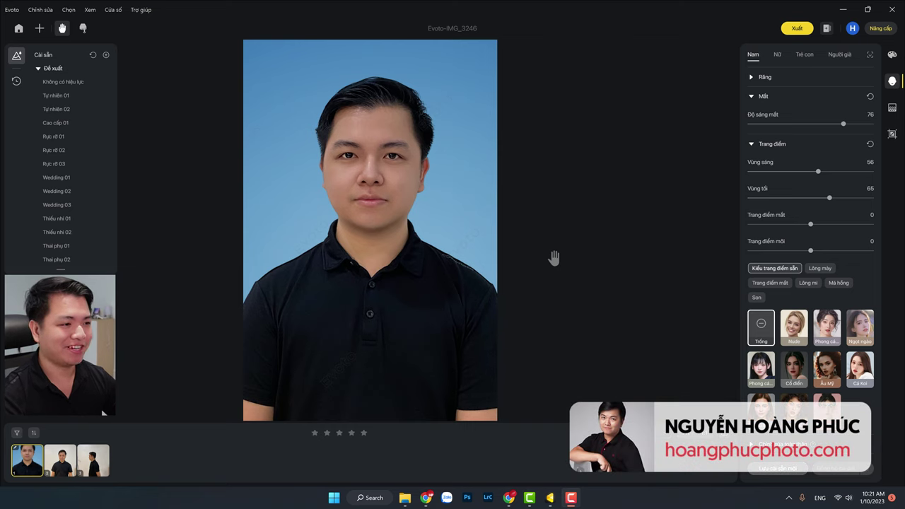
# - Compare the Blue05 blue-backdrop retouch against the original white-wall photo, ending on the retouched version
pyautogui.press('\\')
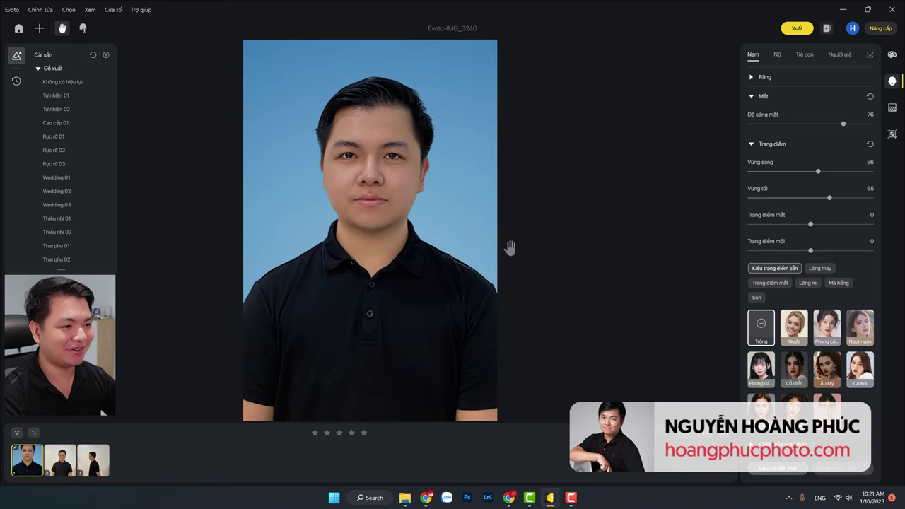
pyautogui.press('\\')
pyautogui.press('\\')
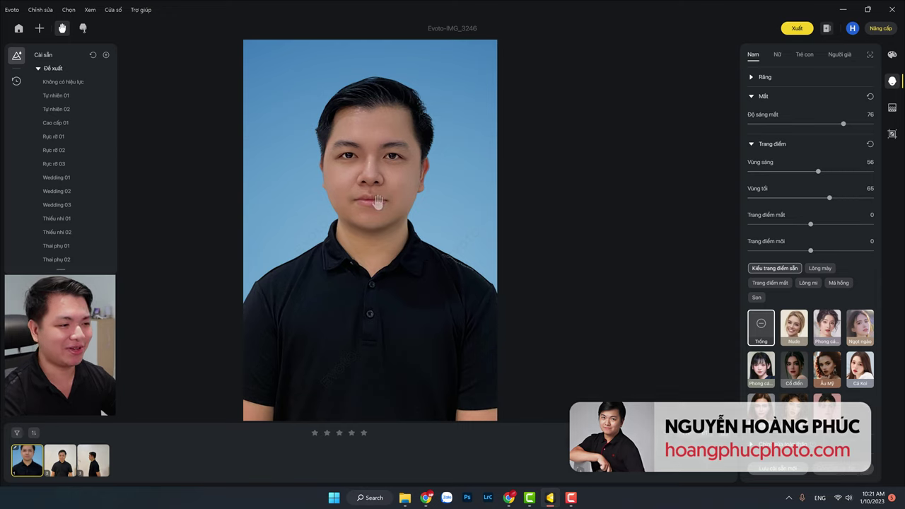
pyautogui.moveTo(377, 203); pyautogui.dragTo(383, 249)
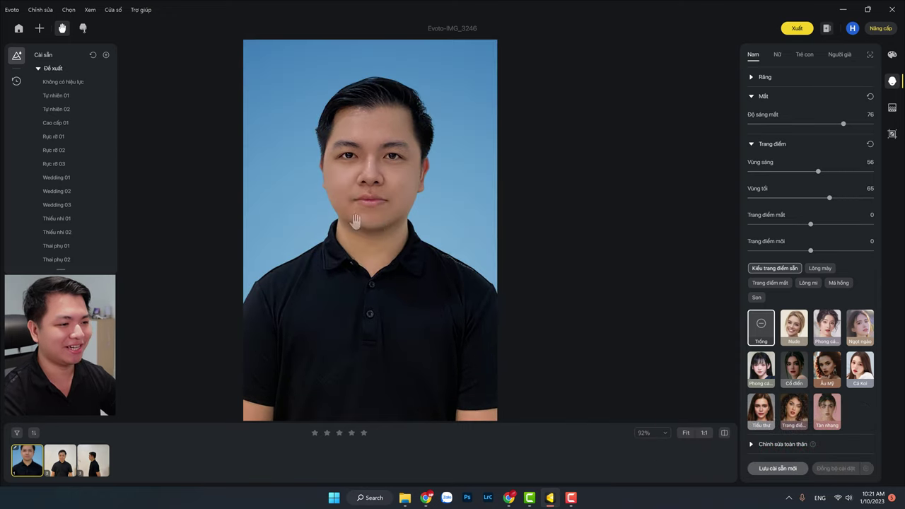
pyautogui.click(386, 246)
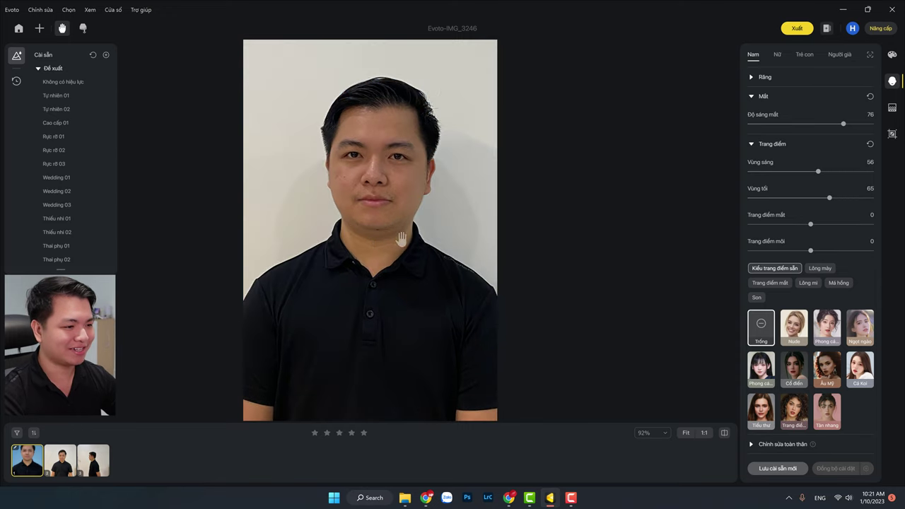
pyautogui.moveTo(387, 245); pyautogui.dragTo(395, 244)
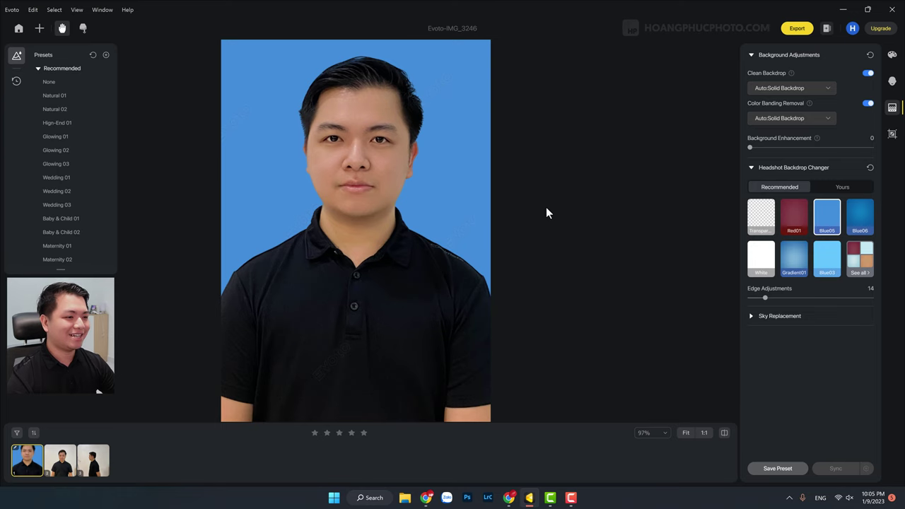
# - Dismiss the New Preset dialog unsaved, view the original, and return to the projects home screen
pyautogui.click(777, 468)
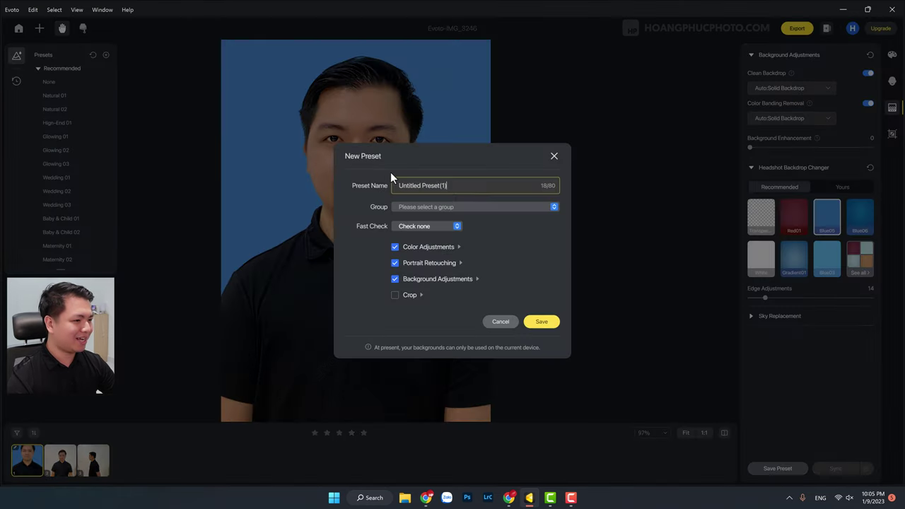
pyautogui.click(500, 321)
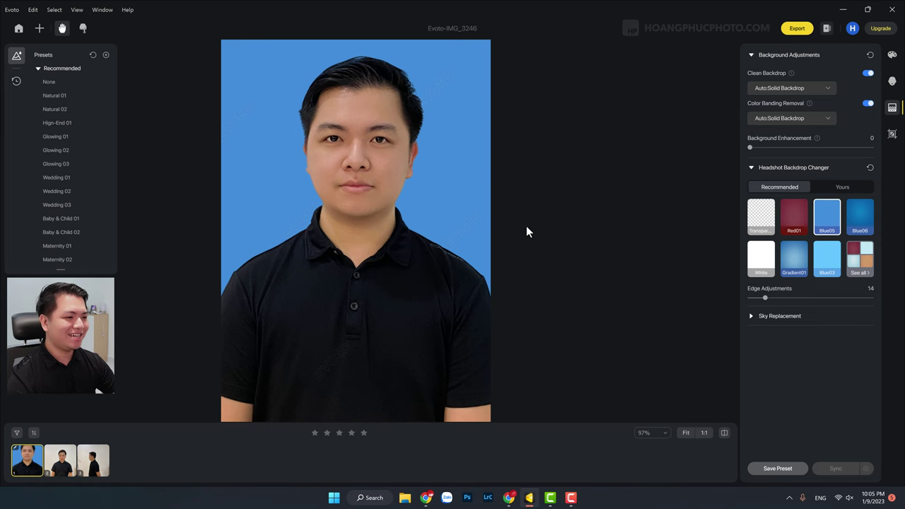
pyautogui.press('\\')
pyautogui.click(18, 28)
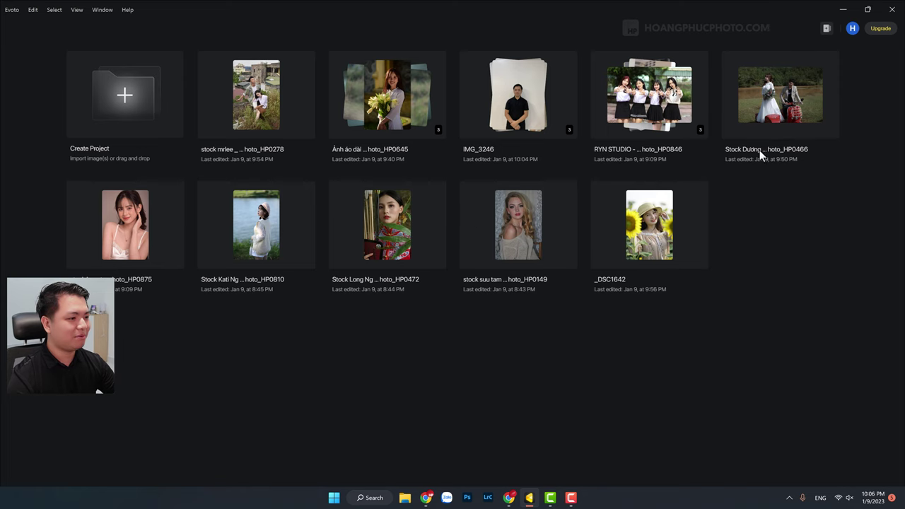
# - Open the _DSC1642 sunflower portrait, zoom in and centre the face
pyautogui.click(672, 221)
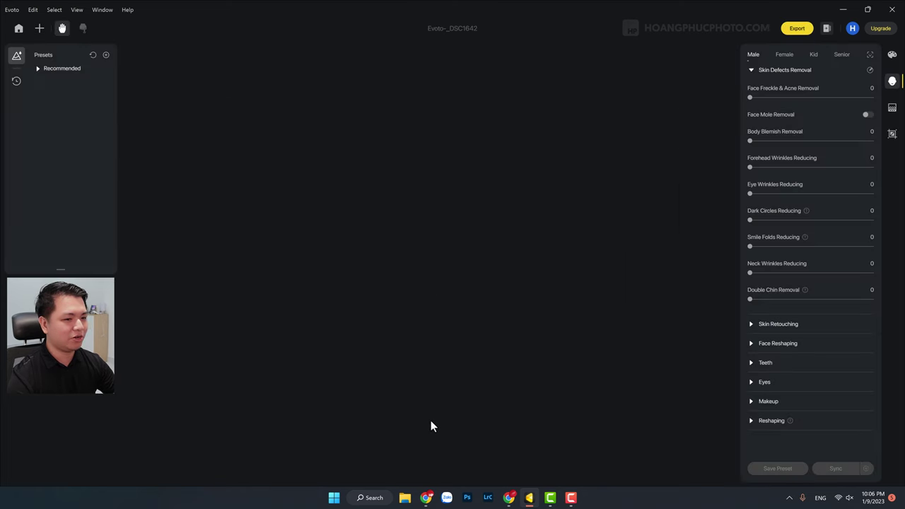
pyautogui.scroll(3, 401, 184)
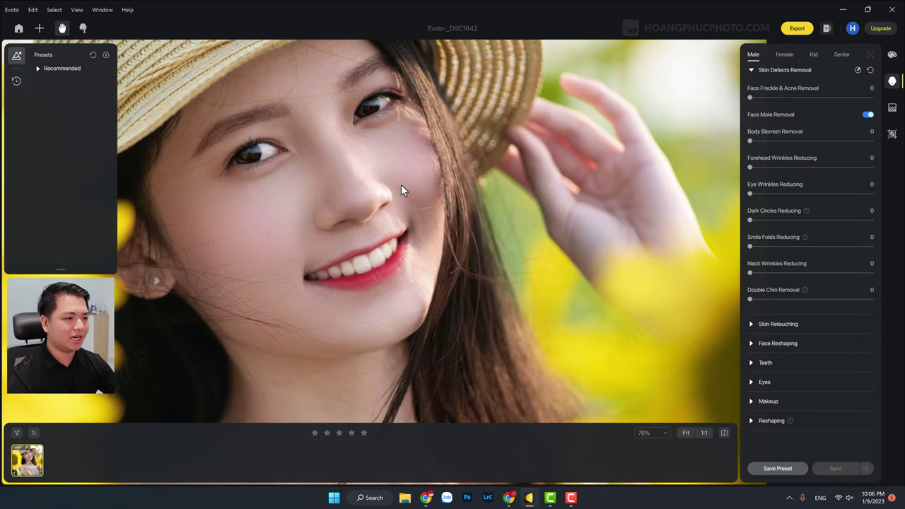
pyautogui.moveTo(360, 154)
pyautogui.mouseDown()
pyautogui.moveTo(380, 175)
pyautogui.moveTo(413, 173)
pyautogui.mouseUp()
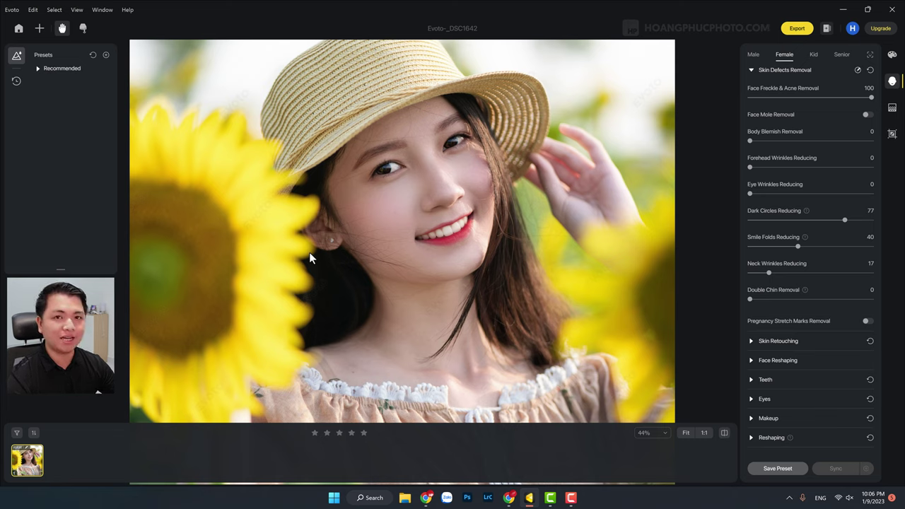
# - Compare the freckles 100, dark circles 77, smile folds 40 skin retouch against the original
pyautogui.press('\\')
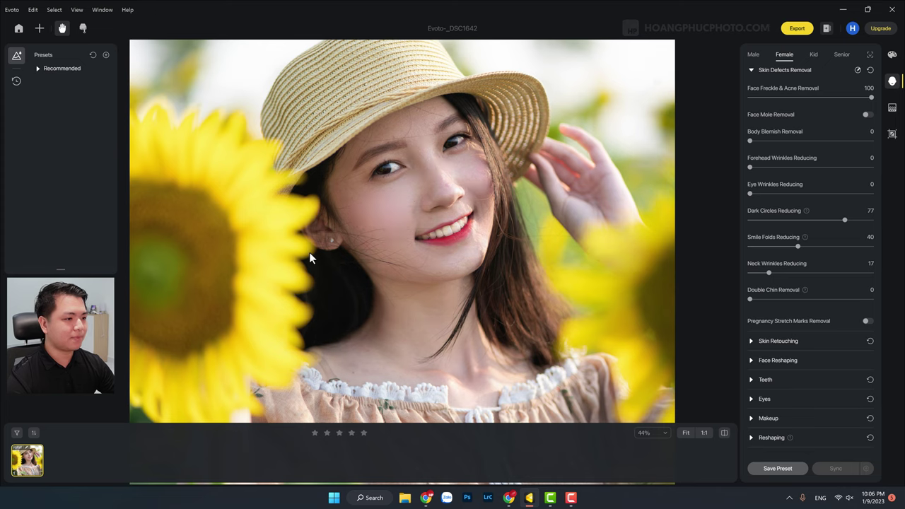
pyautogui.press('\\')
pyautogui.press('\\')
pyautogui.press('\\')
pyautogui.press('\\')
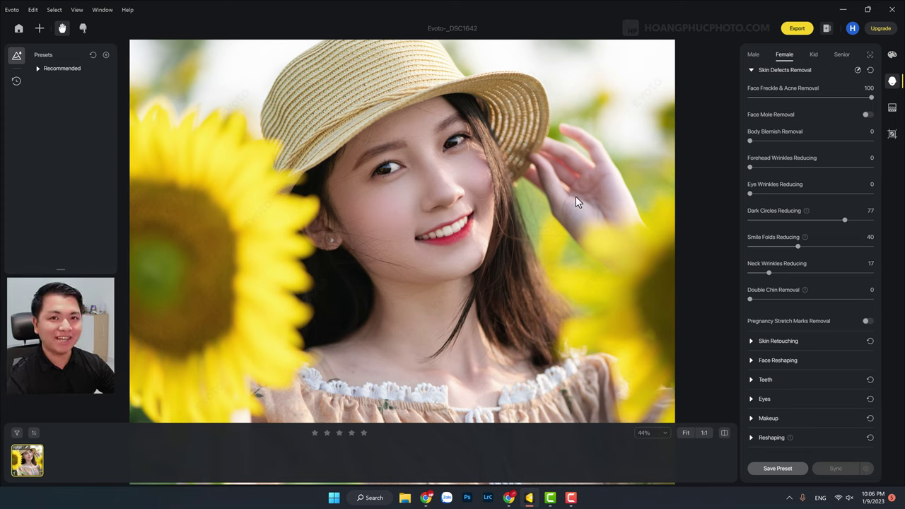
pyautogui.click(482, 184)
pyautogui.click(481, 184)
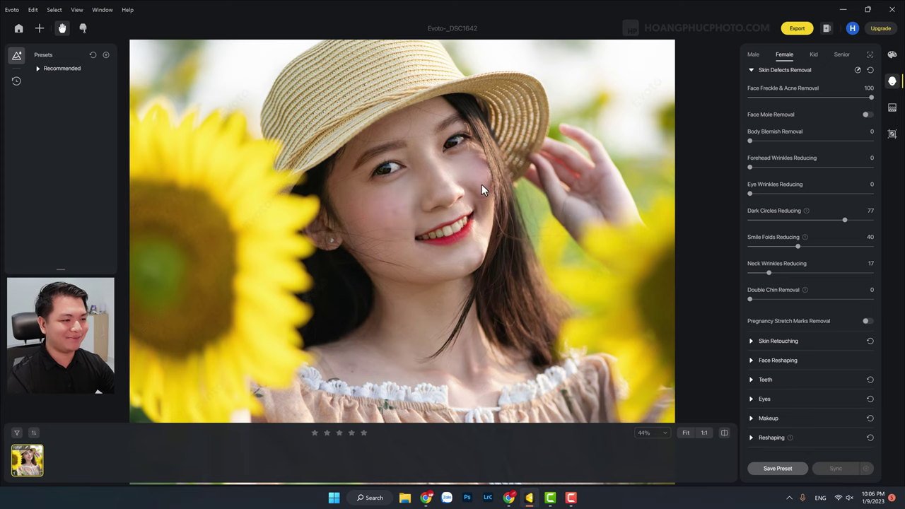
pyautogui.click(481, 183)
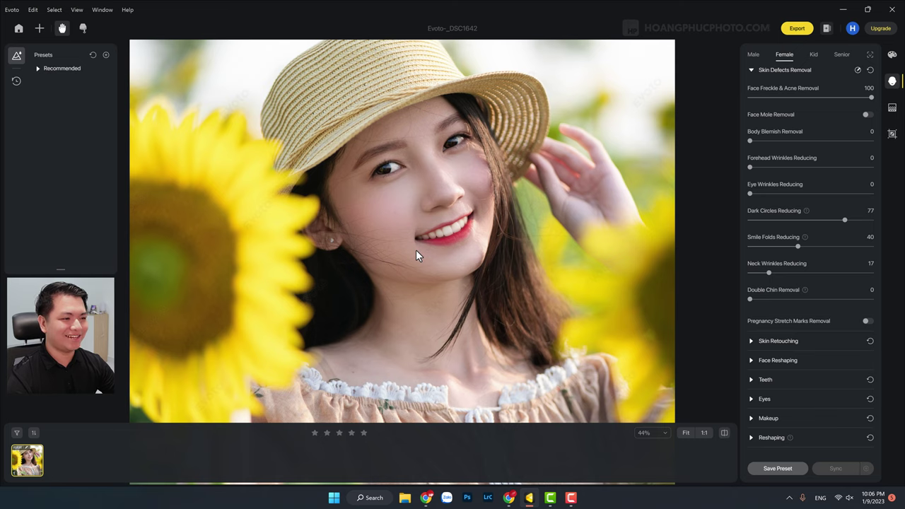
pyautogui.moveTo(417, 248); pyautogui.dragTo(428, 205)
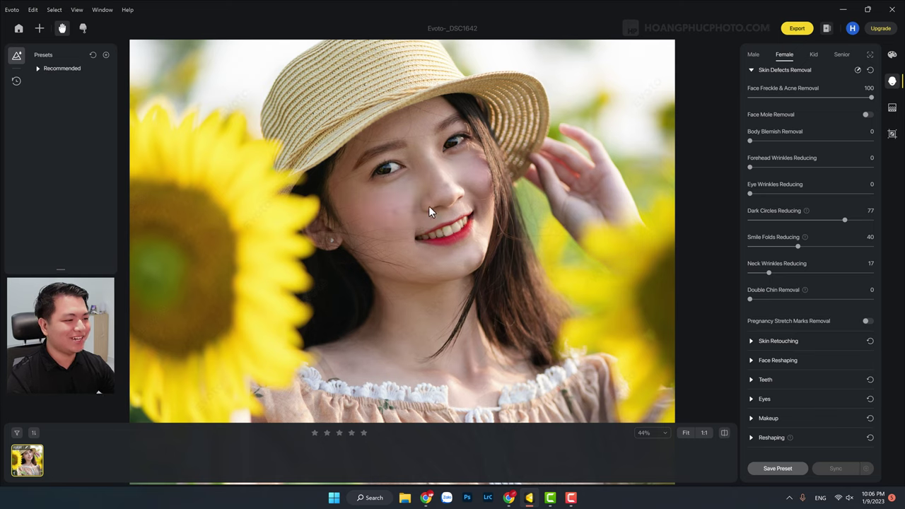
pyautogui.click(429, 206)
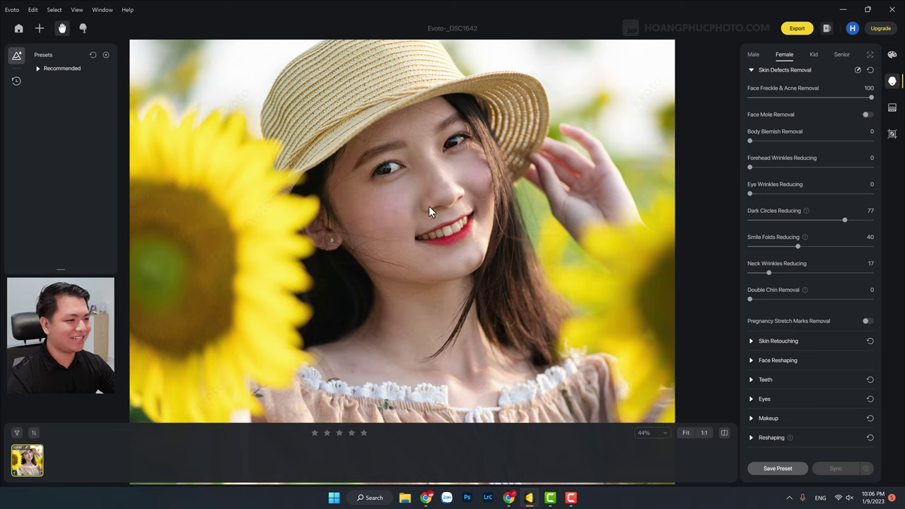
pyautogui.click(429, 206)
pyautogui.scroll(2, 432, 194)
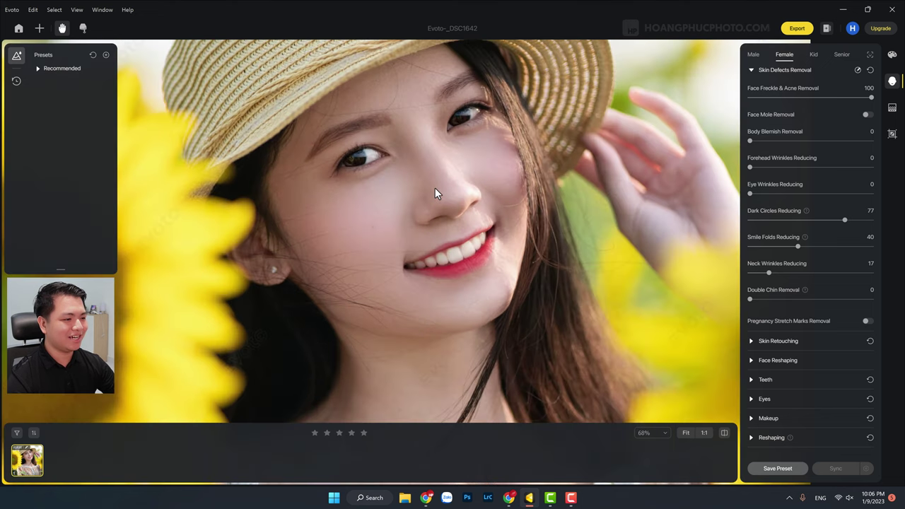
pyautogui.scroll(2, 435, 188)
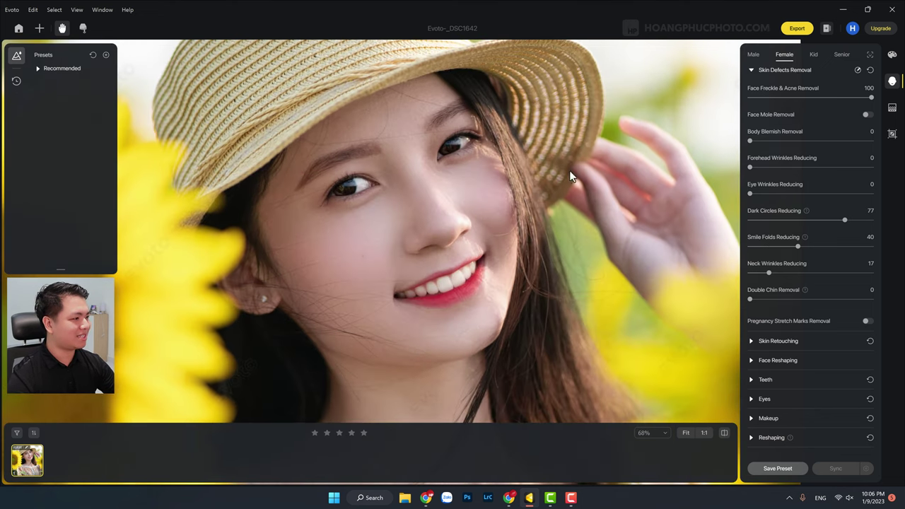
# - Set the interface language to Tiếng Việt and restart Evoto
pyautogui.click(13, 10)
pyautogui.moveTo(19, 45)
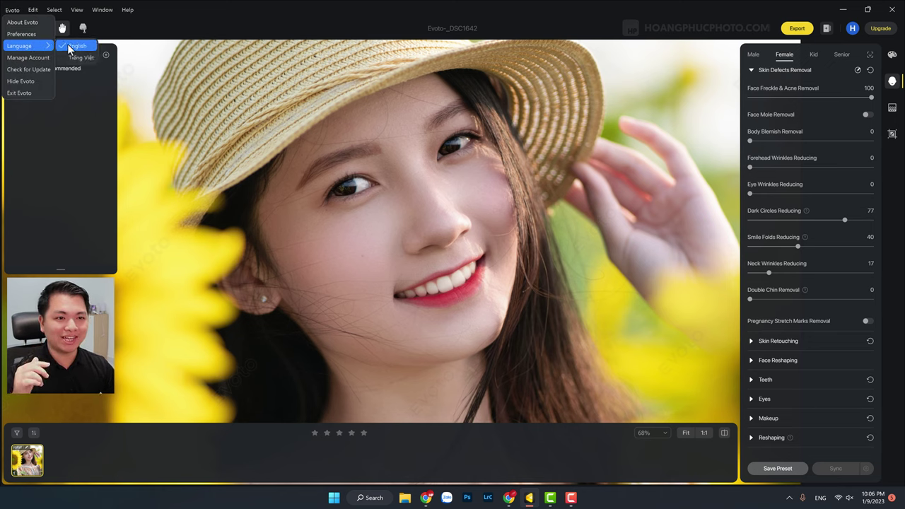
pyautogui.click(12, 10)
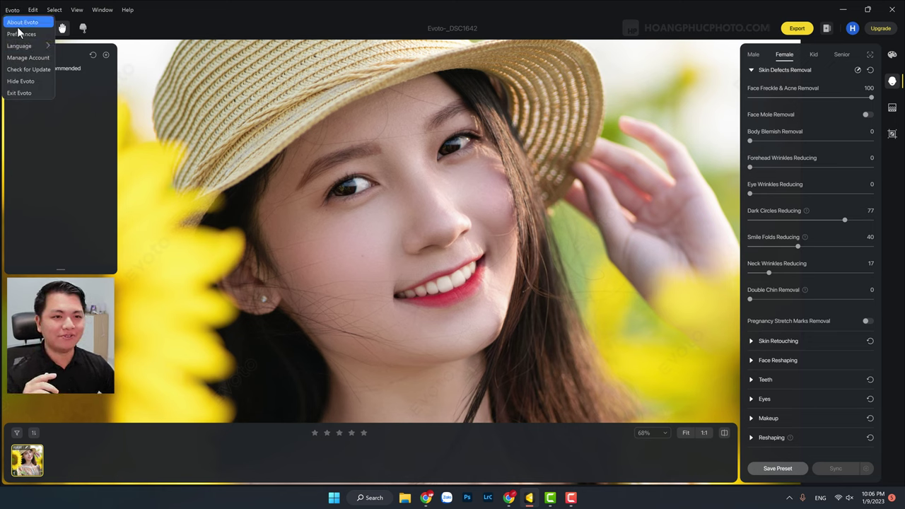
pyautogui.click(79, 57)
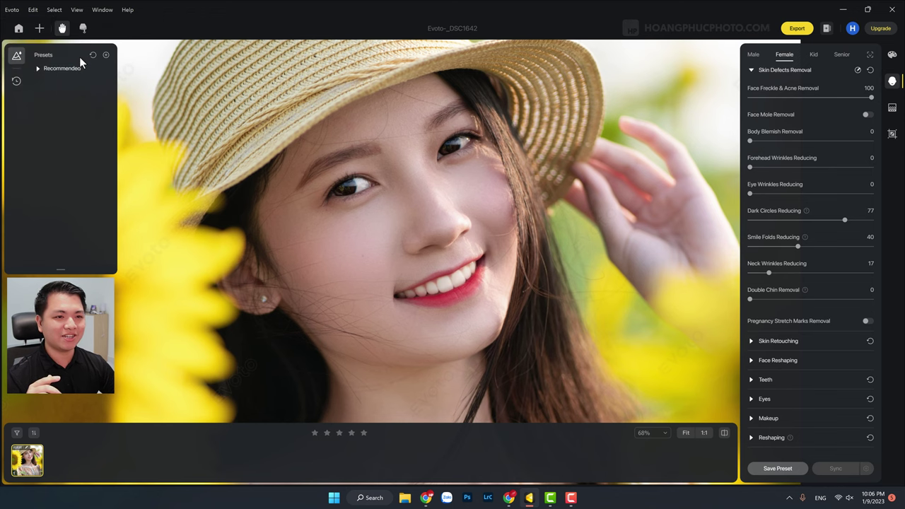
pyautogui.click(531, 276)
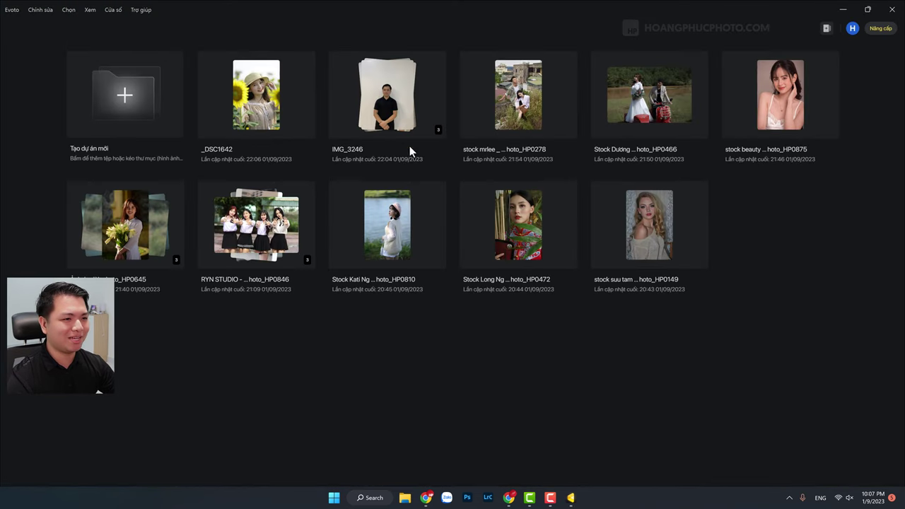
# - Reopen the _DSC1642 sunflower portrait, zoom in and pan to frame the face
pyautogui.click(279, 113)
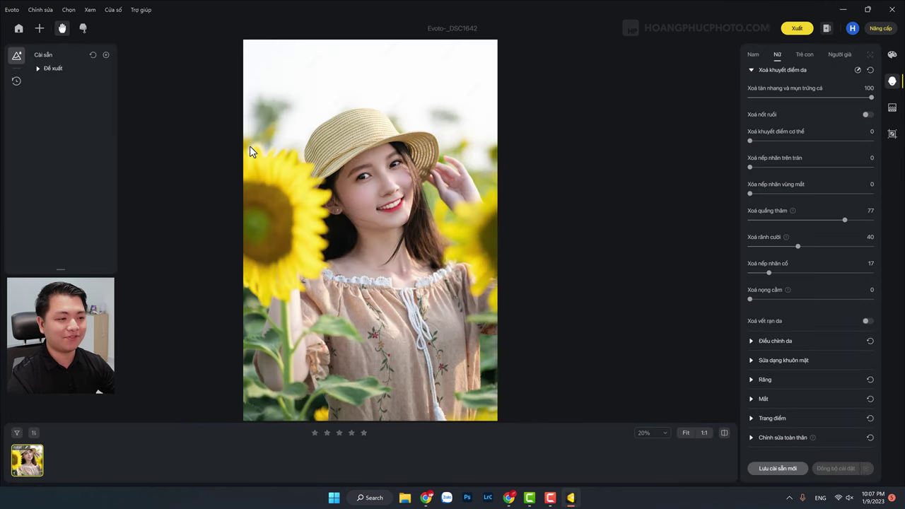
pyautogui.scroll(3, 407, 186)
pyautogui.scroll(-3, 370, 167)
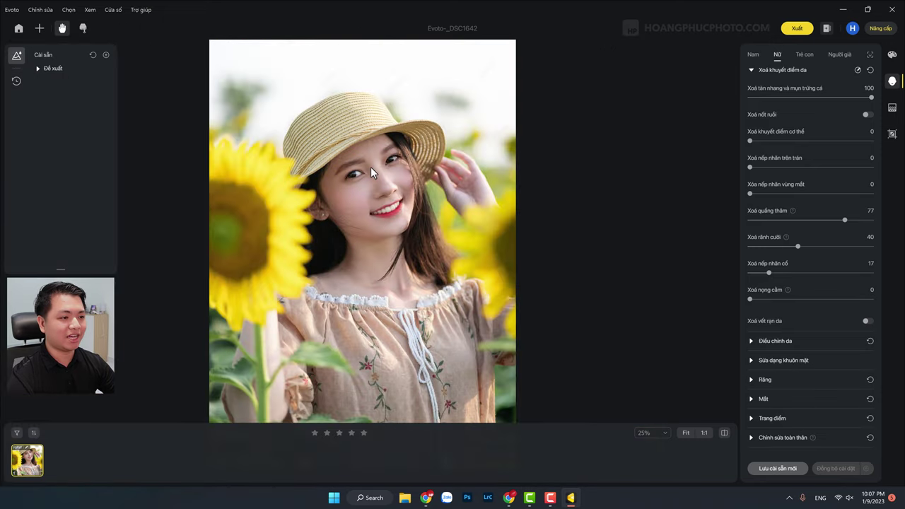
pyautogui.scroll(2, 375, 182)
pyautogui.moveTo(398, 194)
pyautogui.mouseDown()
pyautogui.moveTo(389, 189)
pyautogui.moveTo(403, 207)
pyautogui.mouseUp()
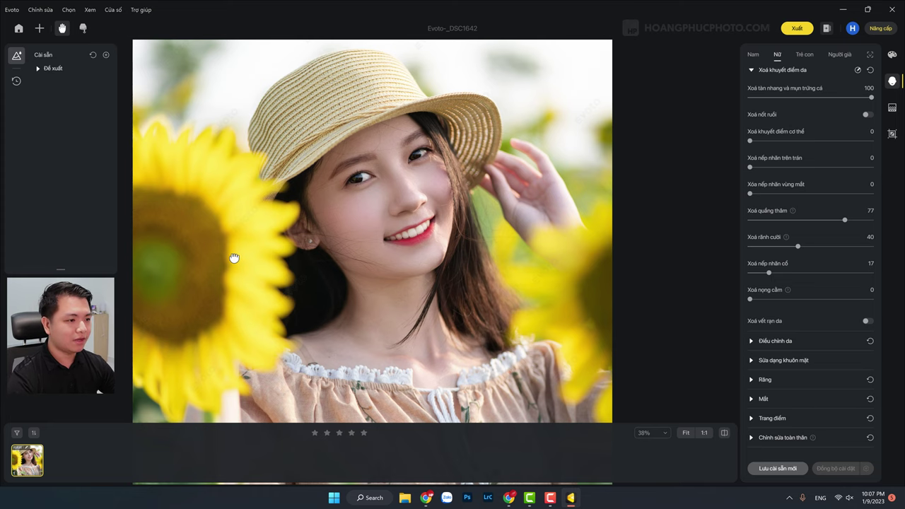
pyautogui.moveTo(283, 268)
pyautogui.mouseDown()
pyautogui.moveTo(311, 253)
pyautogui.moveTo(318, 263)
pyautogui.mouseUp()
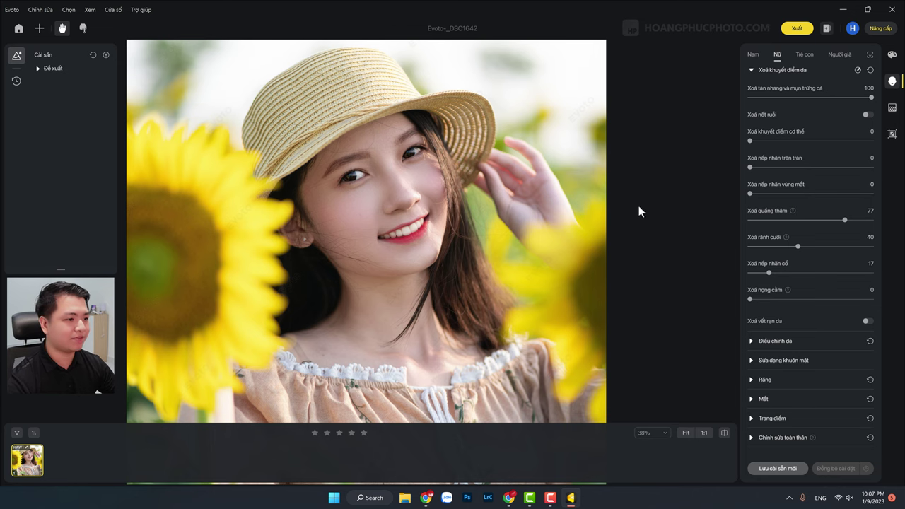
# - Bring up Chrome and browse the evoto.ai pricing plans
pyautogui.click(425, 497)
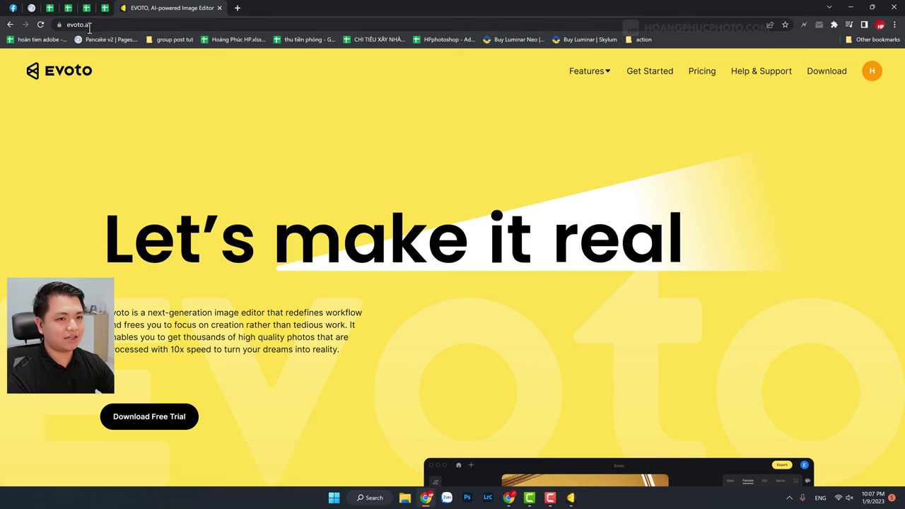
pyautogui.click(703, 75)
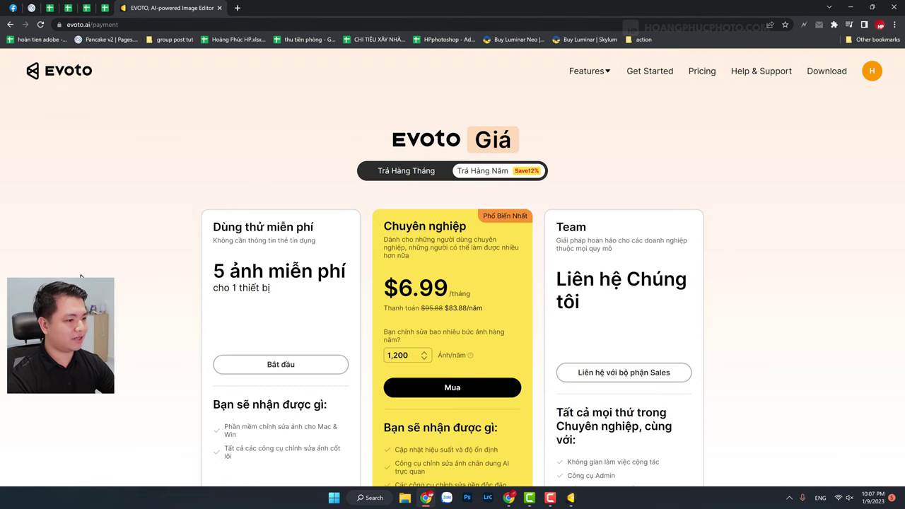
pyautogui.scroll(-2, 510, 146)
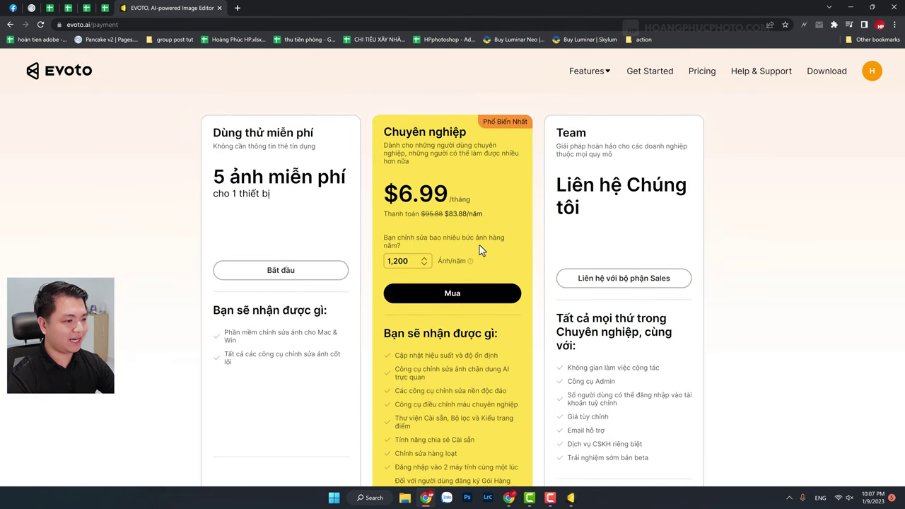
pyautogui.scroll(-1, 479, 250)
pyautogui.scroll(1, 438, 219)
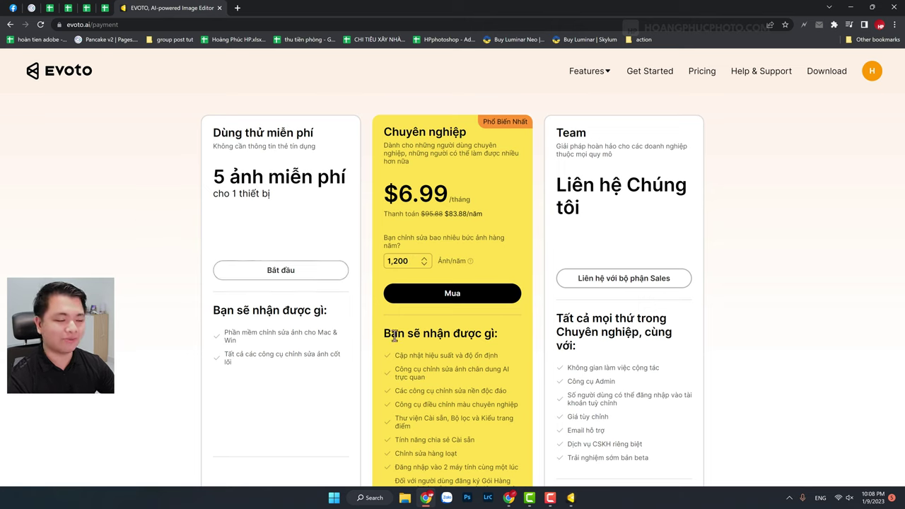
pyautogui.click(571, 497)
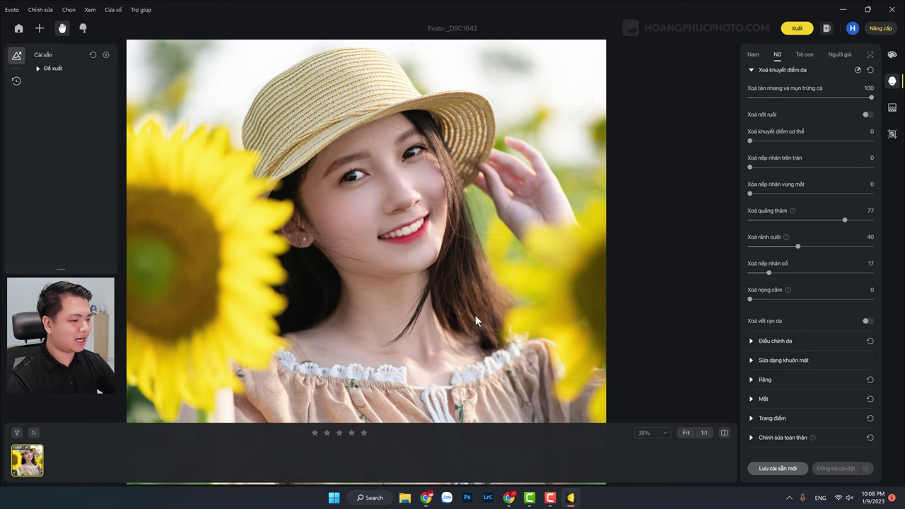
pyautogui.moveTo(406, 197); pyautogui.dragTo(406, 205)
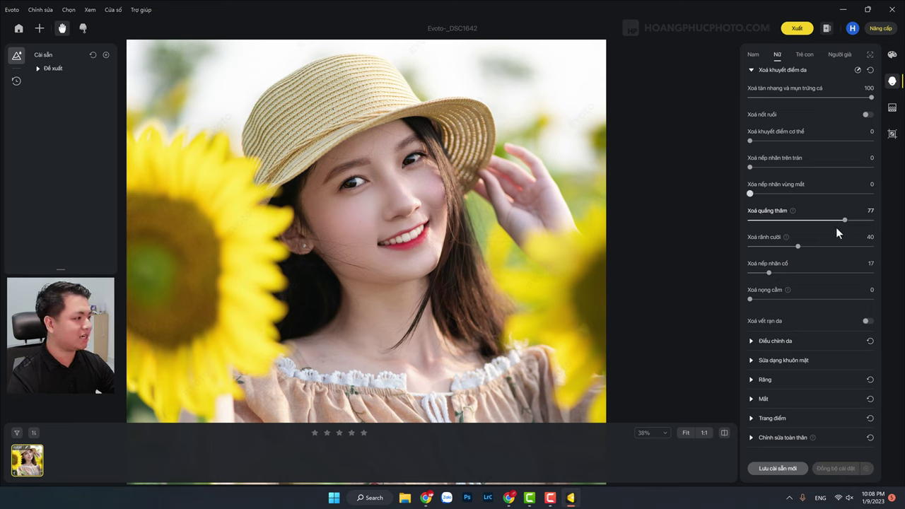
pyautogui.click(892, 55)
pyautogui.click(892, 82)
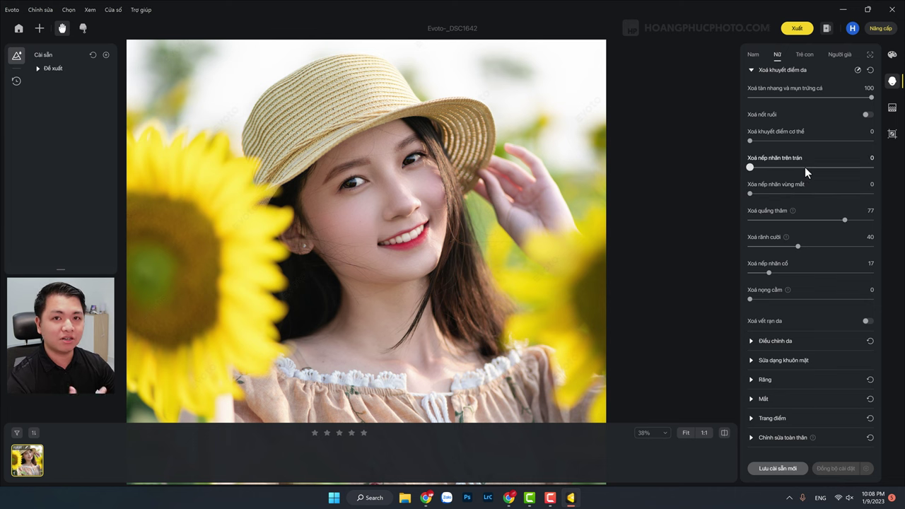
pyautogui.scroll(5, 401, 185)
pyautogui.scroll(-4, 401, 189)
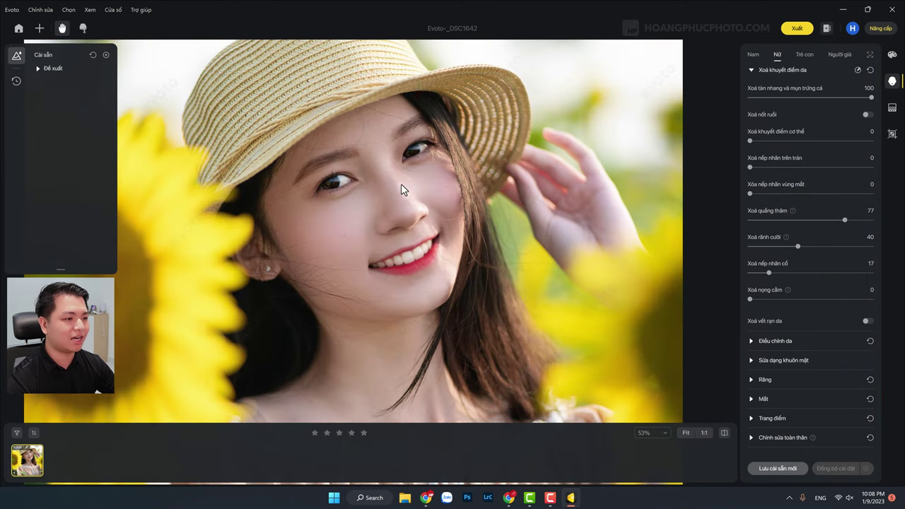
pyautogui.scroll(1, 401, 189)
pyautogui.scroll(-1, 401, 189)
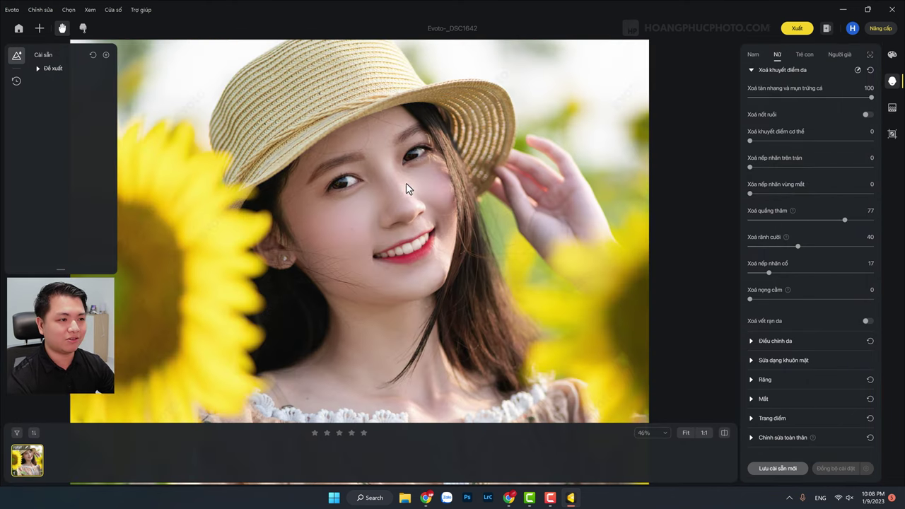
pyautogui.moveTo(401, 185); pyautogui.dragTo(408, 190)
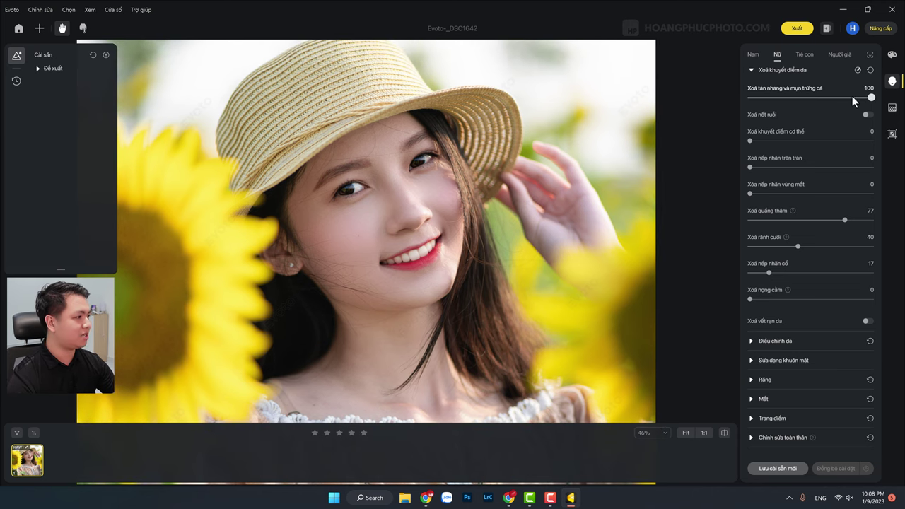
# - Reset skin defects and clear the preset, trying freckles 100, moles on, body blemish 33, eye wrinkles 17
pyautogui.click(870, 70)
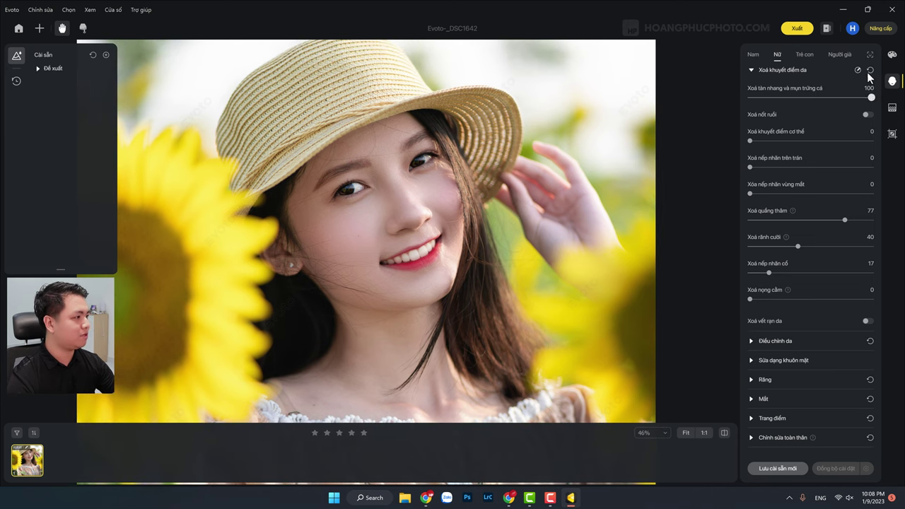
pyautogui.click(93, 54)
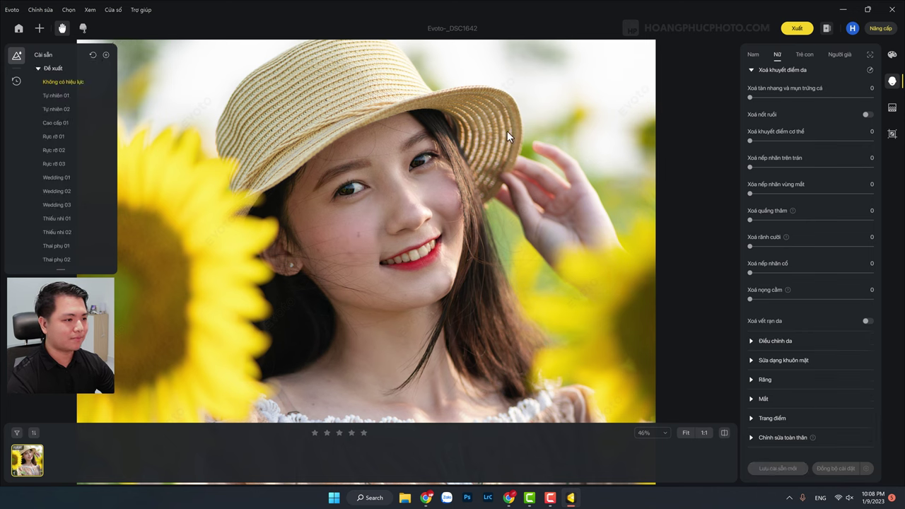
pyautogui.moveTo(758, 96); pyautogui.dragTo(868, 98)
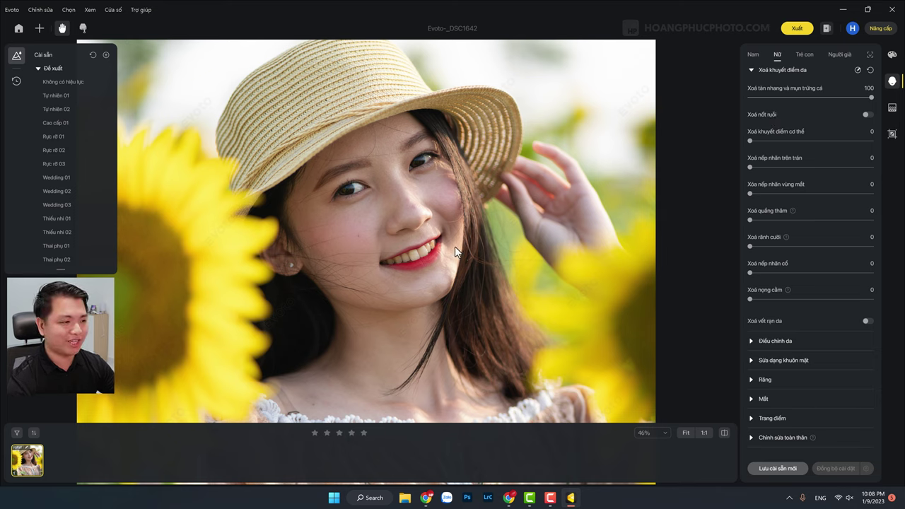
pyautogui.click(867, 114)
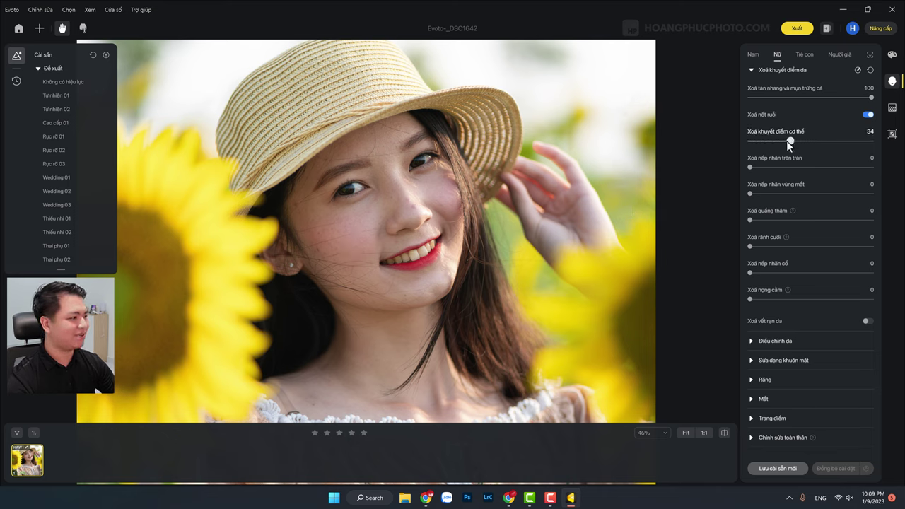
pyautogui.moveTo(786, 140); pyautogui.dragTo(784, 140)
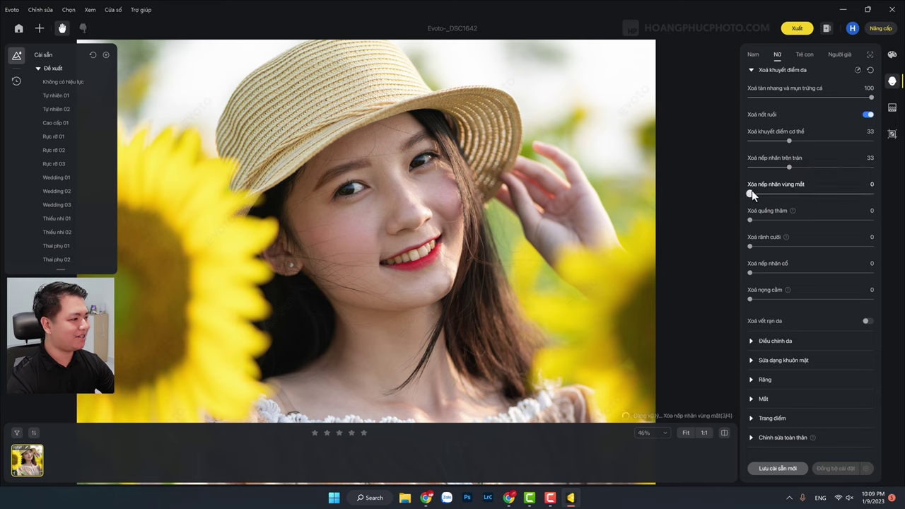
pyautogui.moveTo(750, 193); pyautogui.dragTo(769, 193)
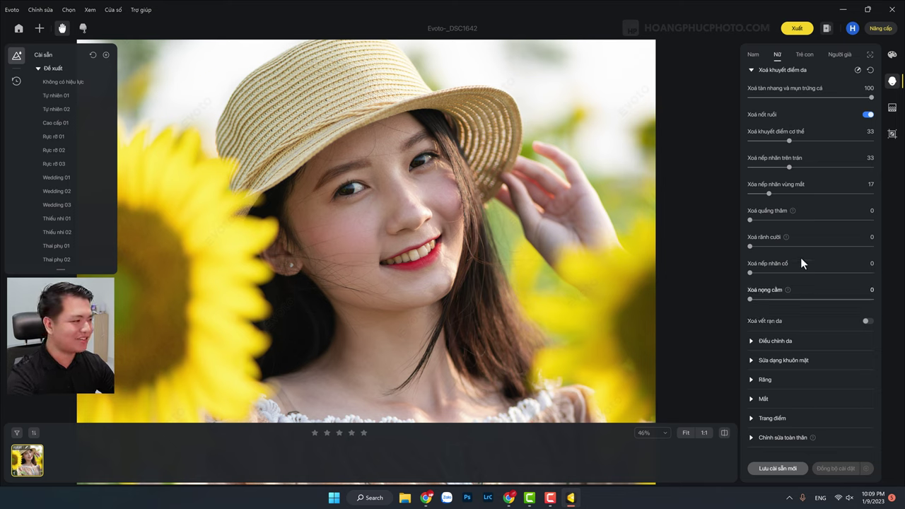
# - Reset again and set freckles 99, mole removal on, body blemish 38, forehead wrinkles 20
pyautogui.click(870, 69)
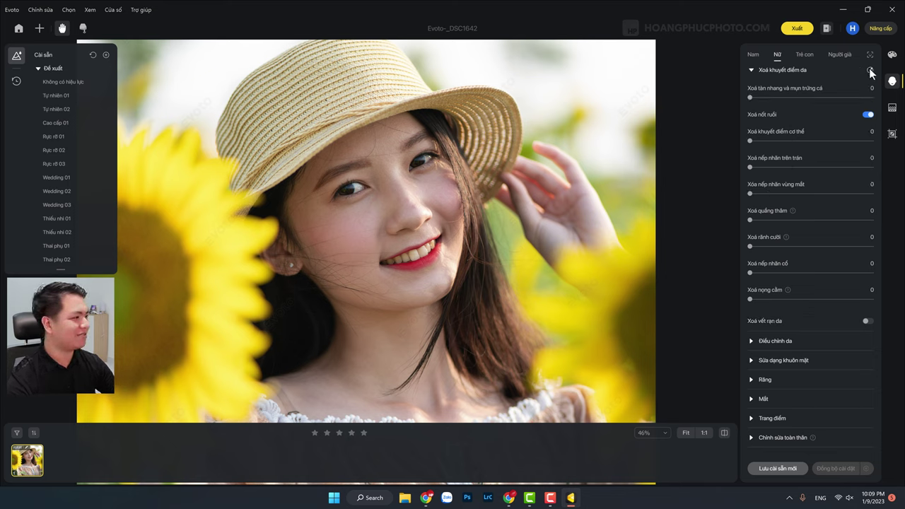
pyautogui.click(873, 94)
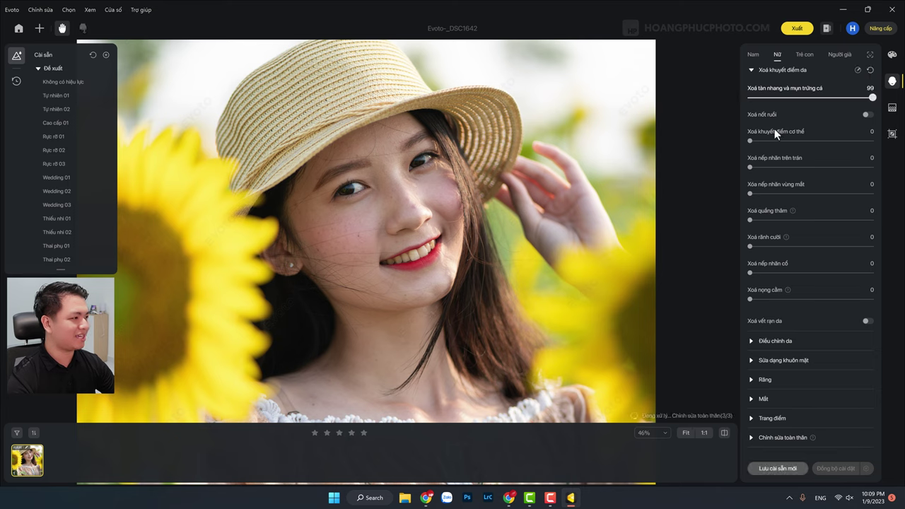
pyautogui.click(867, 114)
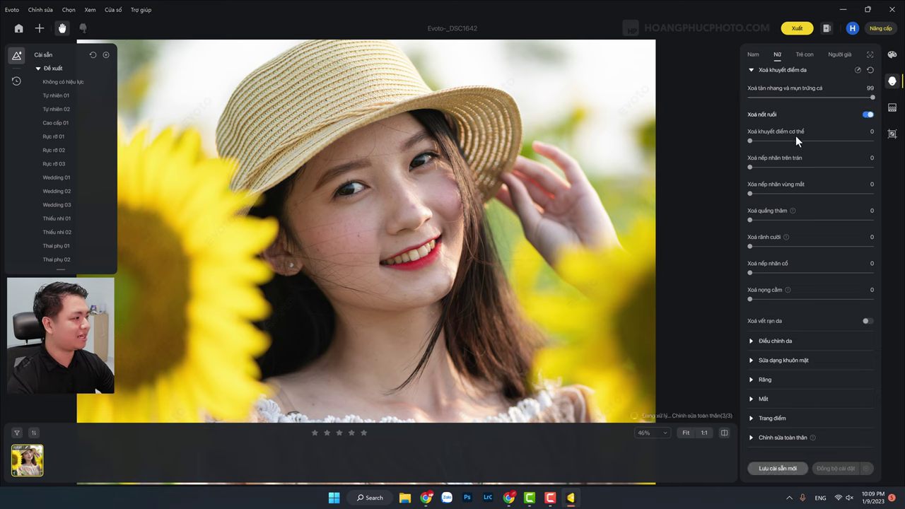
pyautogui.click(795, 141)
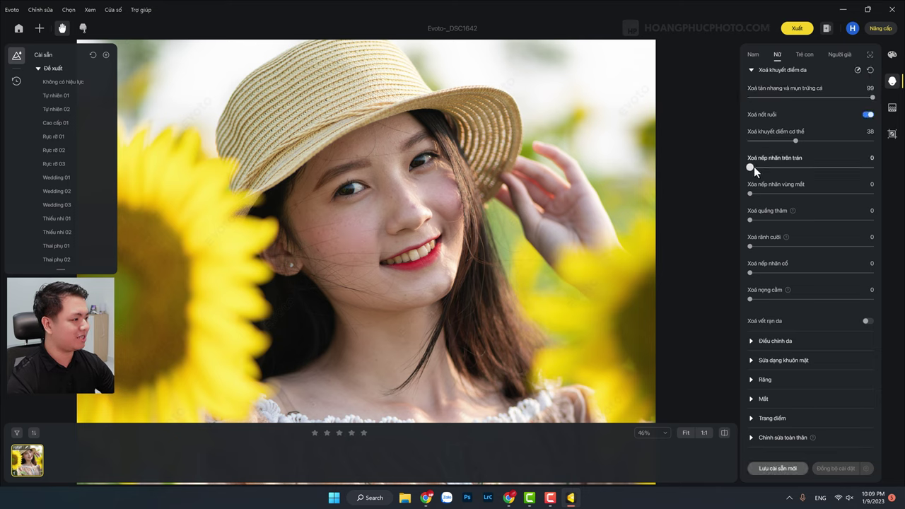
pyautogui.moveTo(754, 166); pyautogui.dragTo(772, 167)
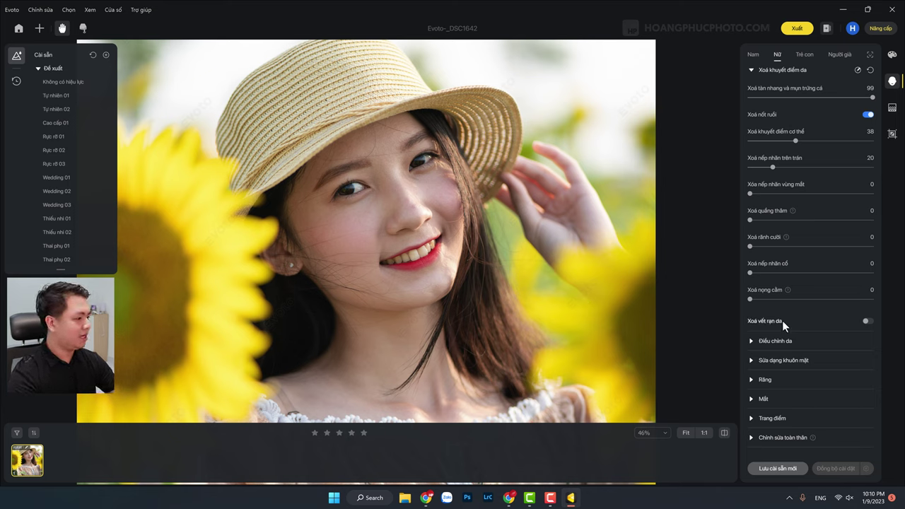
# - Expand Điều chỉnh da, then bring up the colour panel showing temperature 4846 and tint 7
pyautogui.click(751, 341)
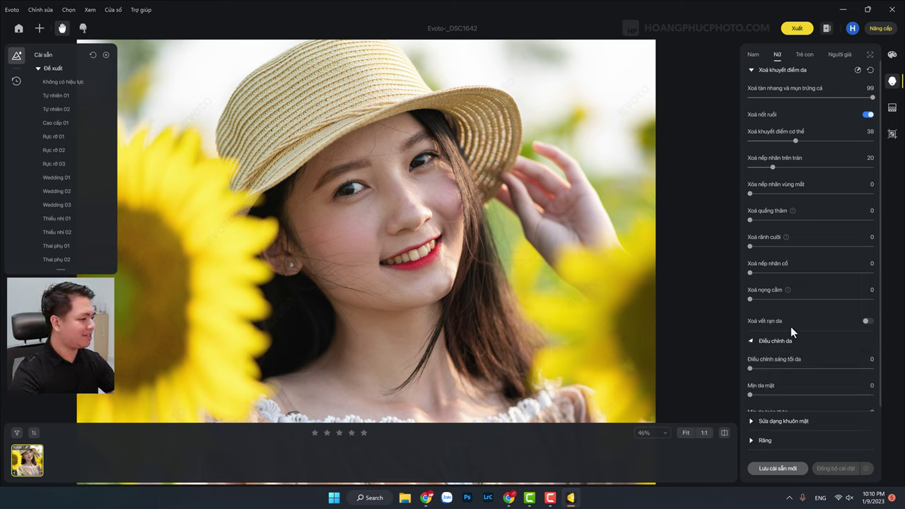
pyautogui.scroll(-2, 804, 315)
pyautogui.scroll(2, 807, 325)
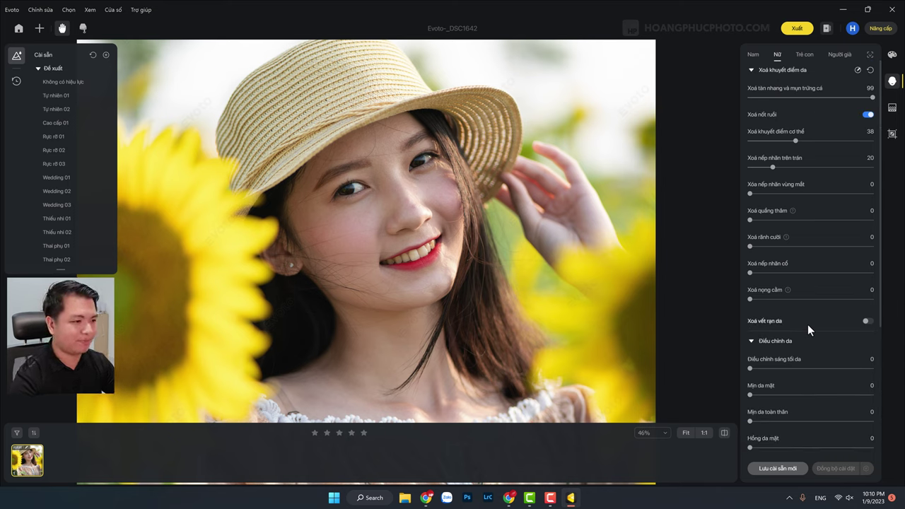
pyautogui.click(892, 55)
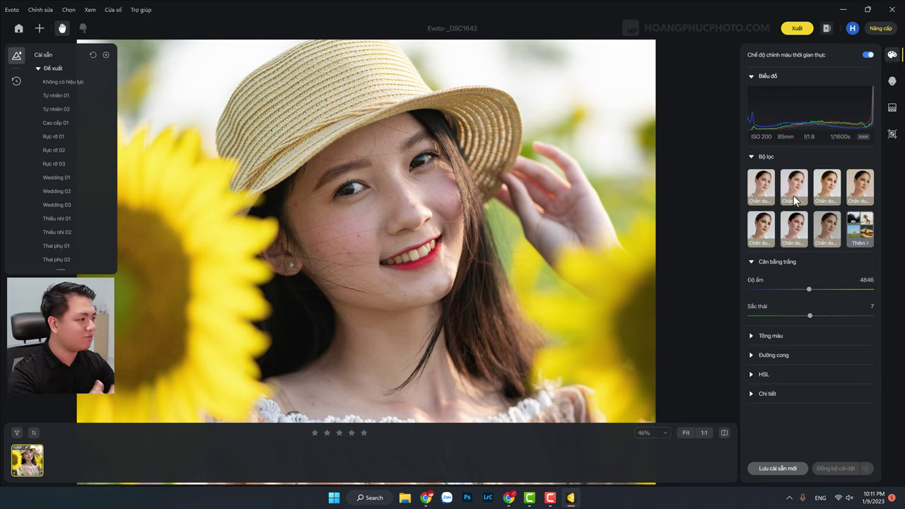
# - Apply the first portrait colour filter at strength 80 and expand the Tông màu tone sliders
pyautogui.click(762, 187)
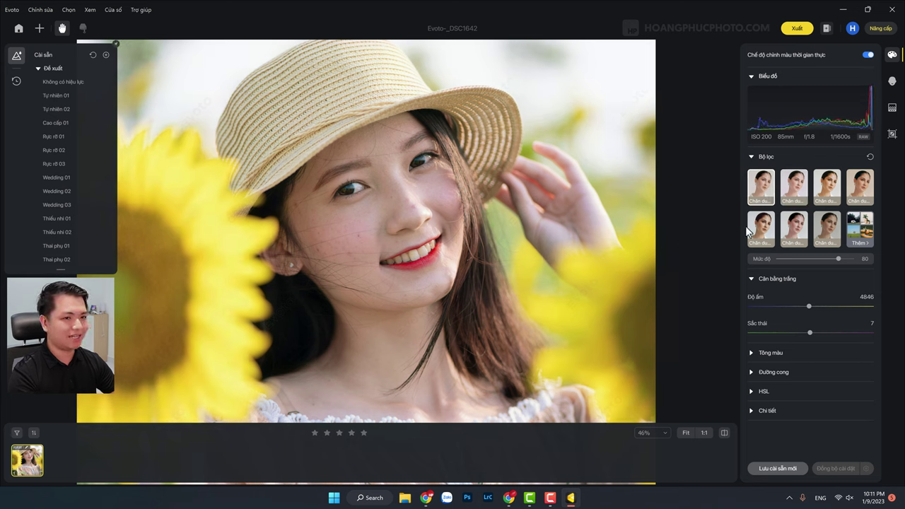
pyautogui.click(762, 353)
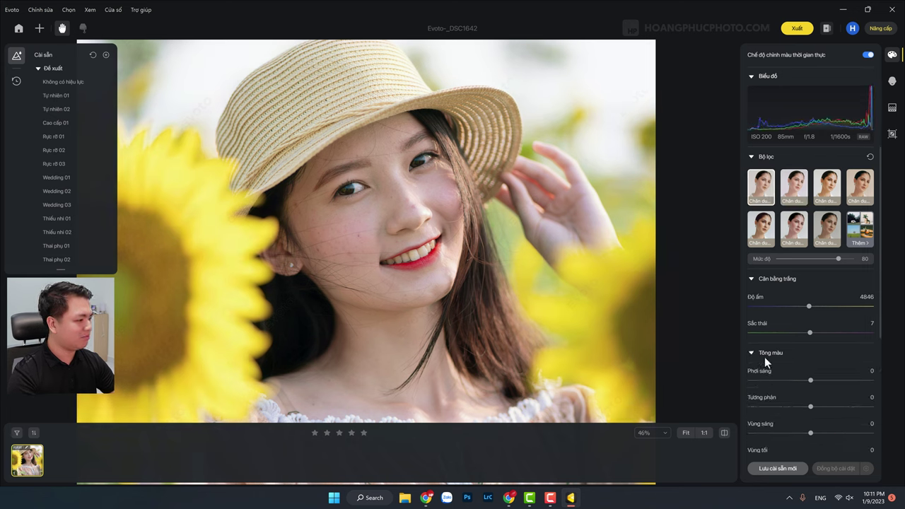
pyautogui.scroll(-3, 771, 364)
pyautogui.scroll(-2, 773, 380)
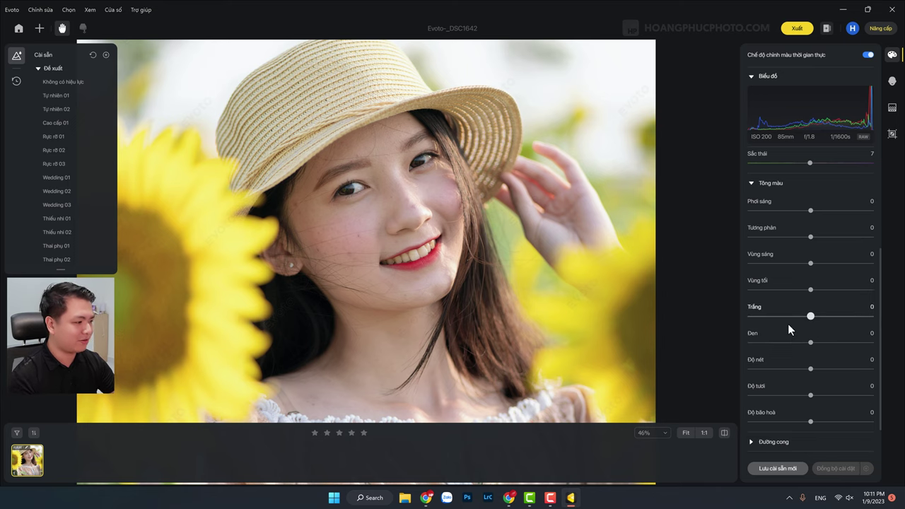
pyautogui.scroll(-2, 777, 353)
pyautogui.scroll(-4, 803, 389)
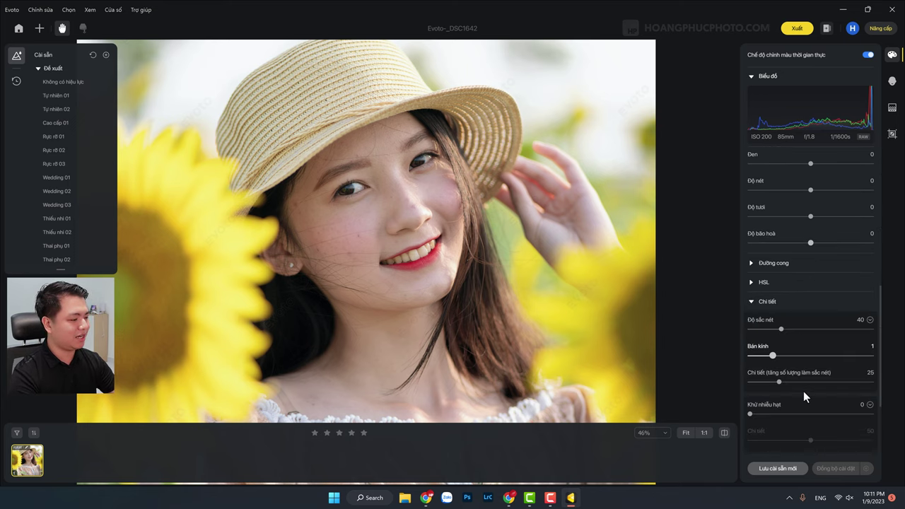
pyautogui.scroll(-1, 803, 390)
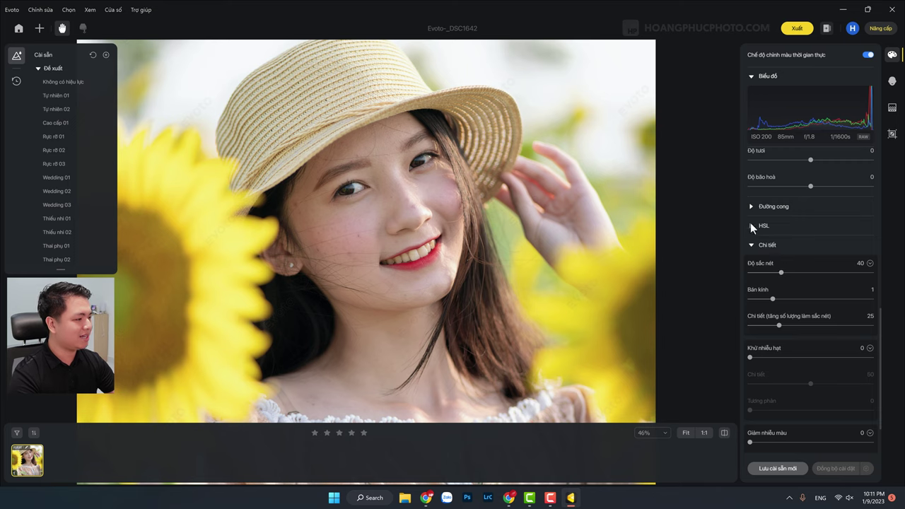
# - Expand the HSL and Đường cong curve adjustments
pyautogui.click(749, 226)
pyautogui.click(752, 208)
pyautogui.scroll(2, 799, 358)
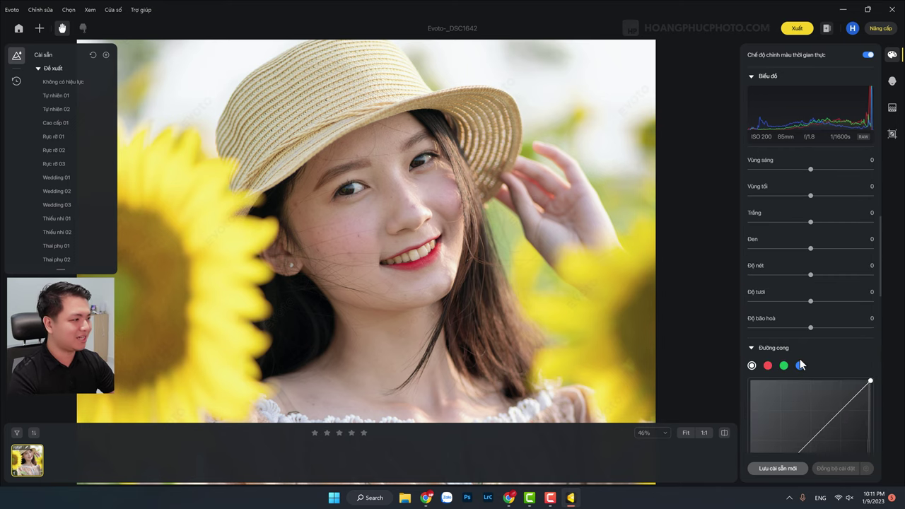
pyautogui.scroll(5, 799, 358)
# - Turn on Xoá nốt ruồi mole removal in the skin retouch settings
pyautogui.click(892, 81)
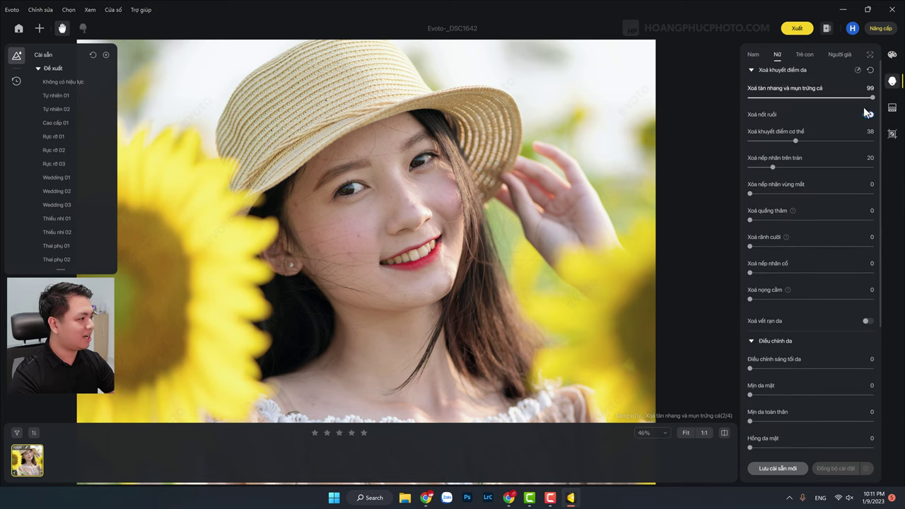
pyautogui.click(866, 113)
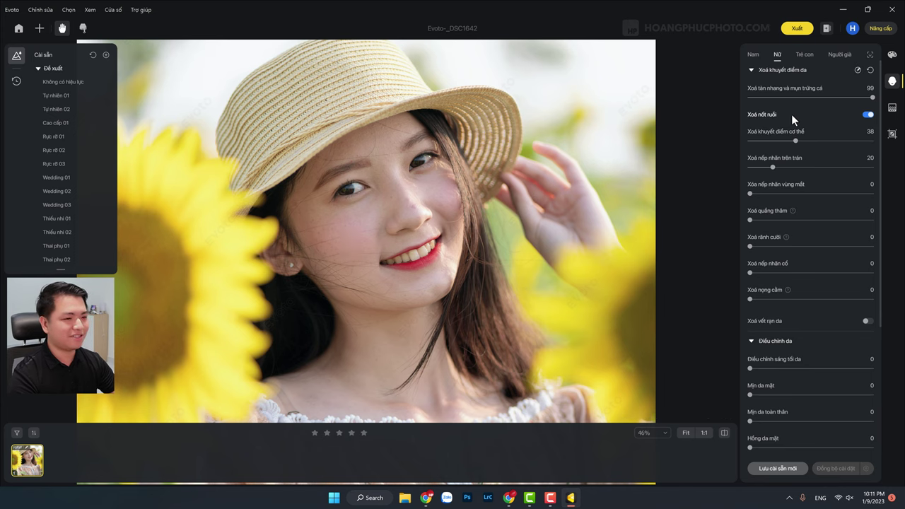
pyautogui.scroll(-2, 434, 192)
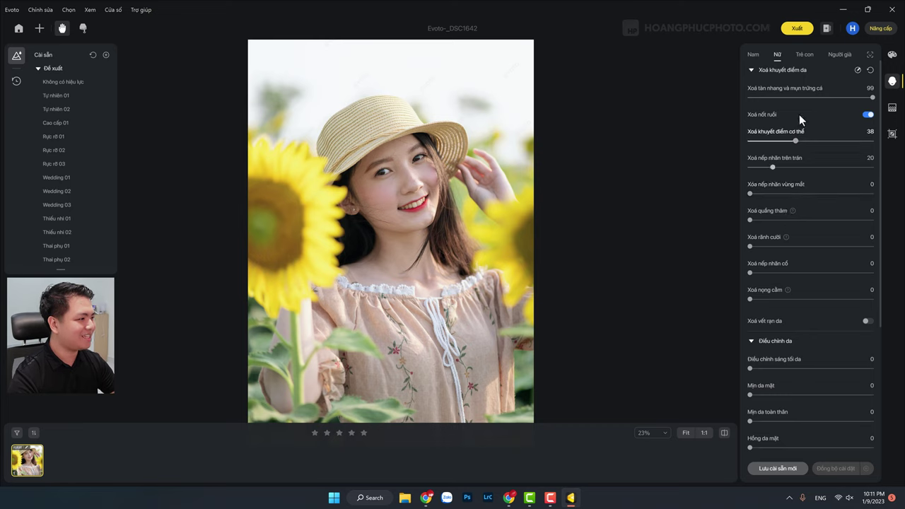
pyautogui.scroll(-2, 800, 120)
pyautogui.scroll(-2, 802, 126)
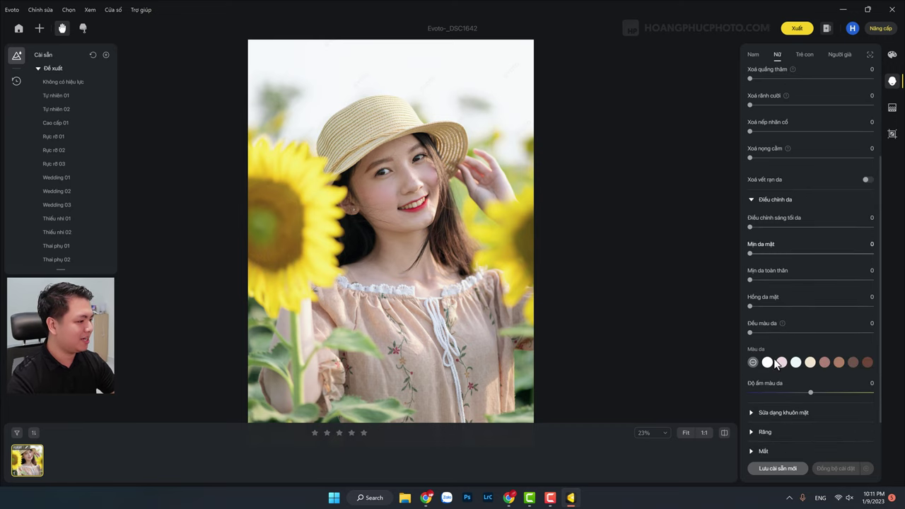
pyautogui.scroll(4, 785, 265)
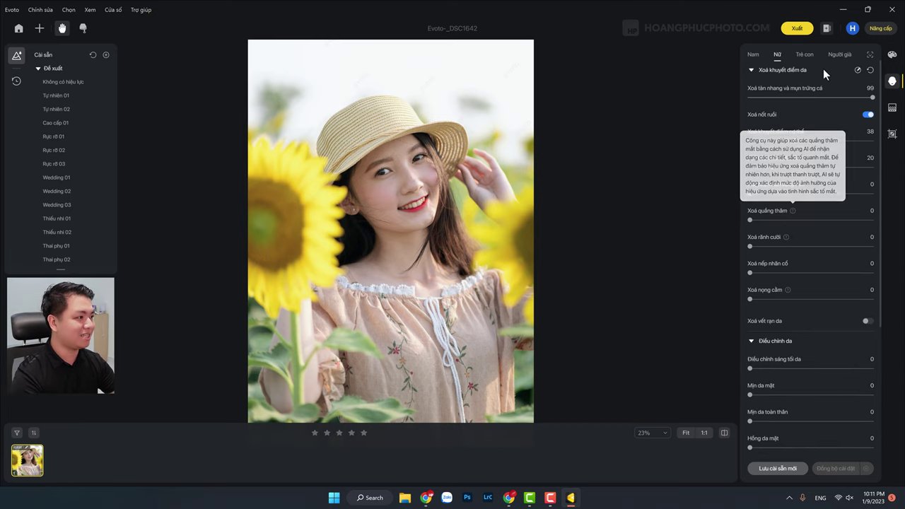
# - Close the age/gender settings unchanged and return to the projects home screen
pyautogui.click(869, 56)
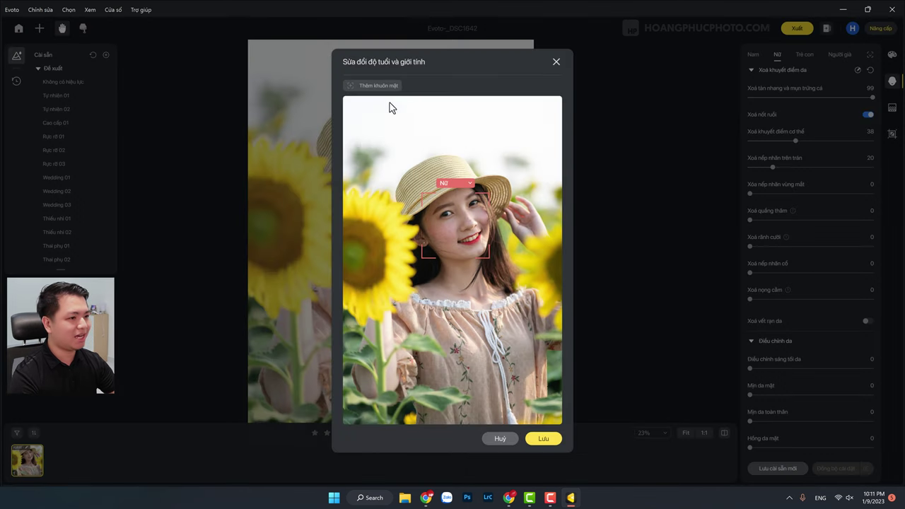
pyautogui.click(555, 62)
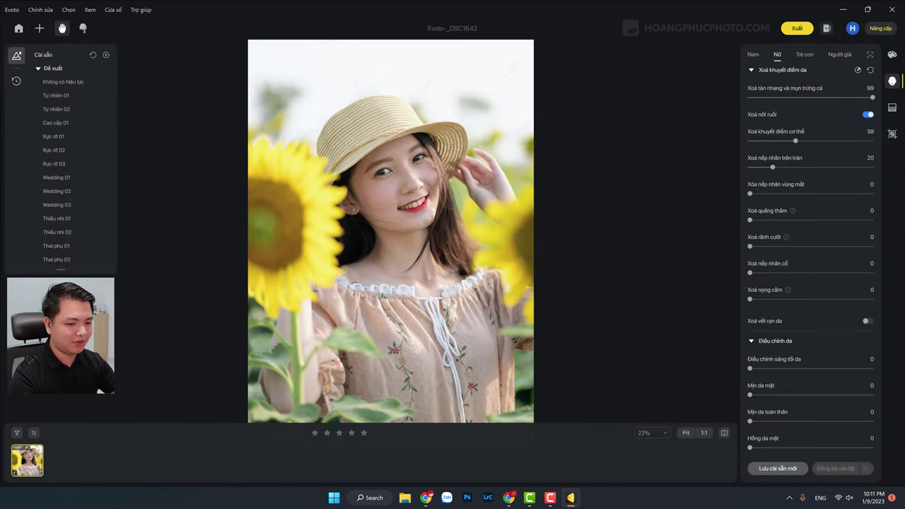
pyautogui.click(17, 29)
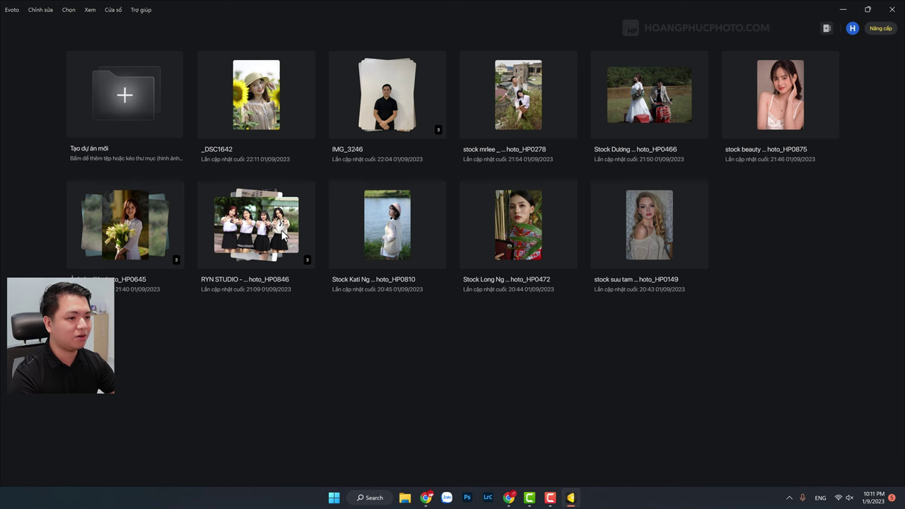
# - Open the Stock Dương wedding project and zoom in to inspect the man's face
pyautogui.doubleClick(665, 90)
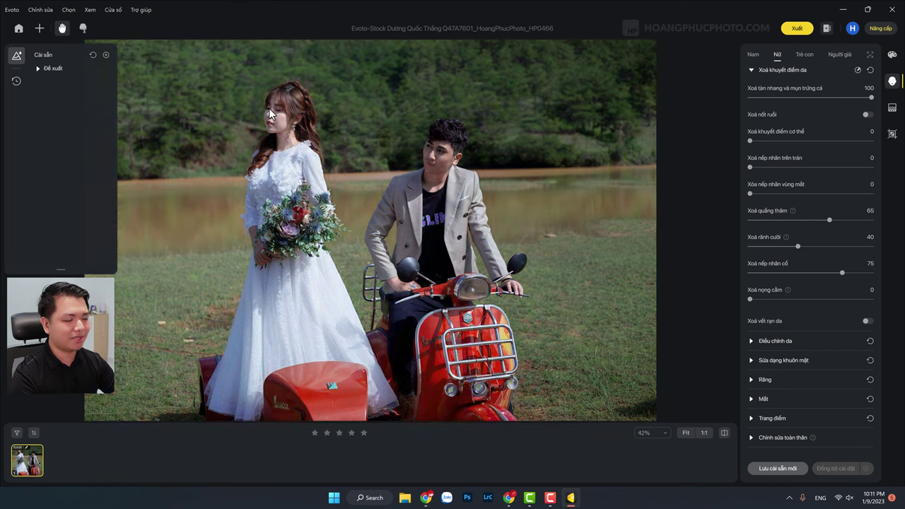
pyautogui.click(441, 142)
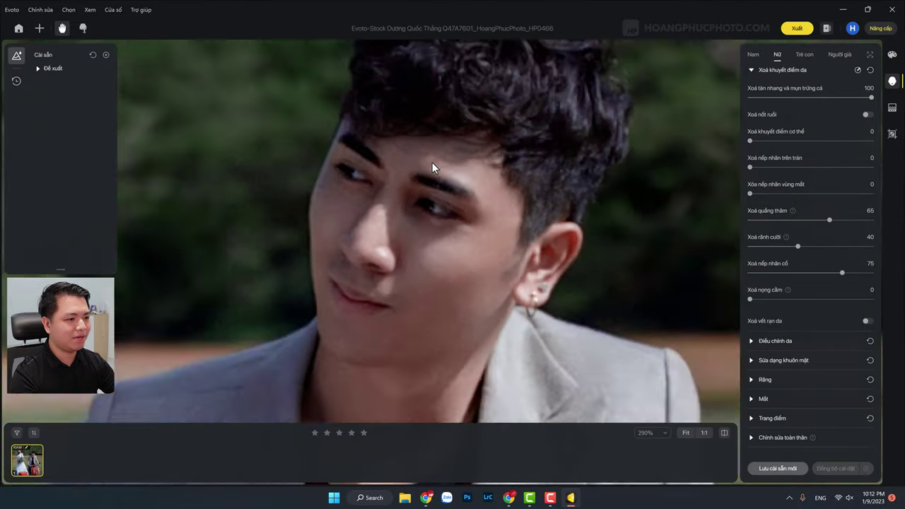
pyautogui.click(431, 162)
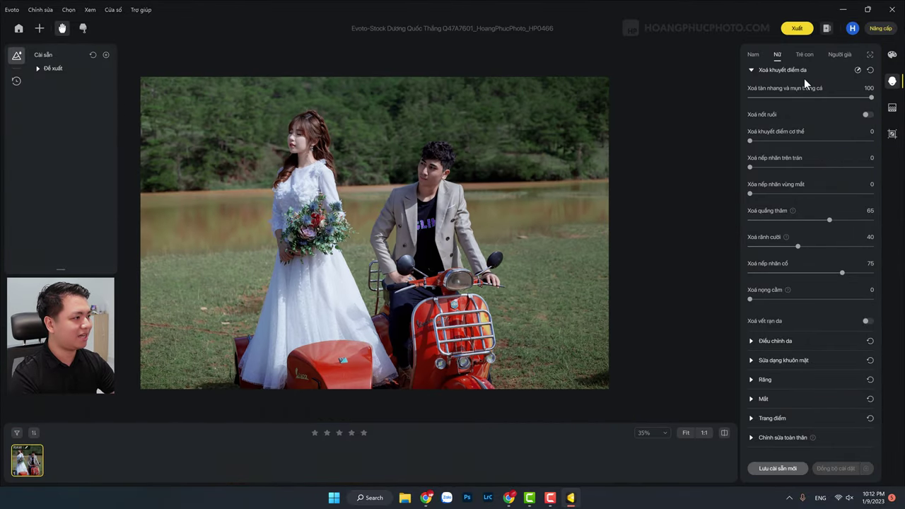
# - Compare blemish settings across the Nam, Nữ, Trẻ con and Người già tabs, ending on Nam
pyautogui.click(756, 52)
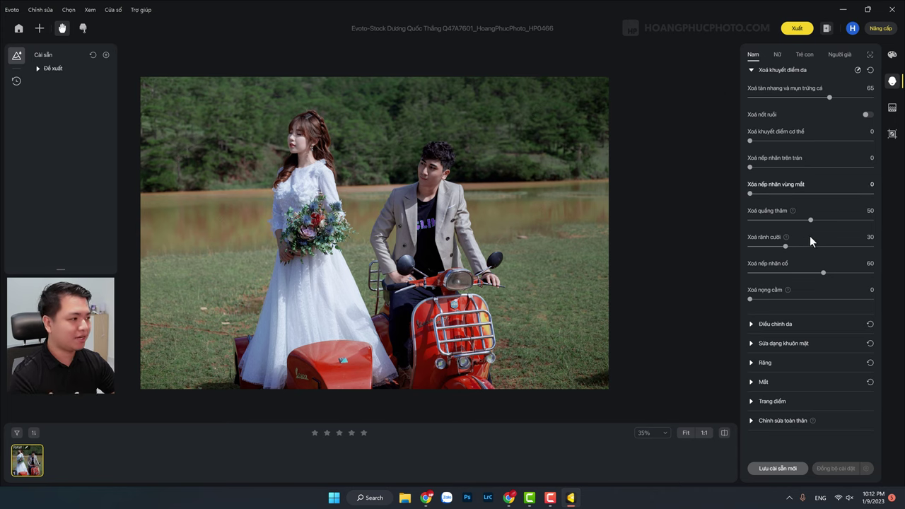
pyautogui.click(779, 53)
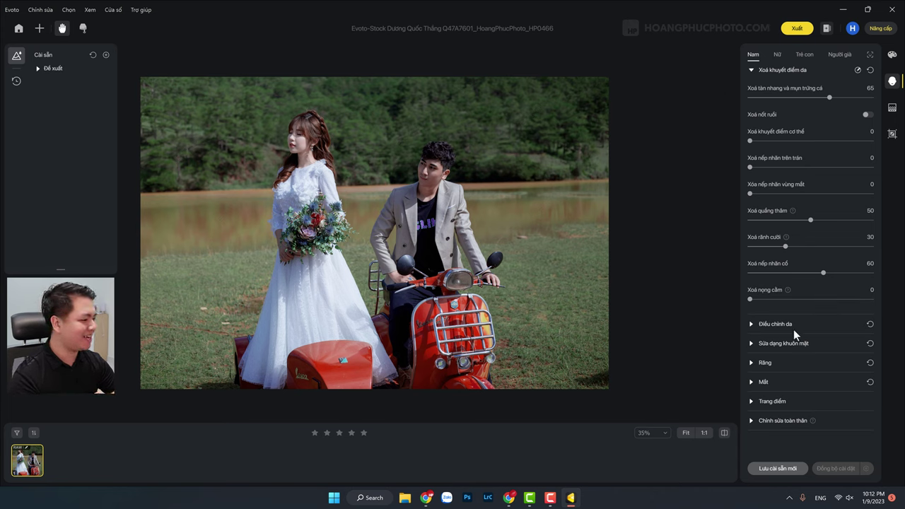
pyautogui.click(776, 55)
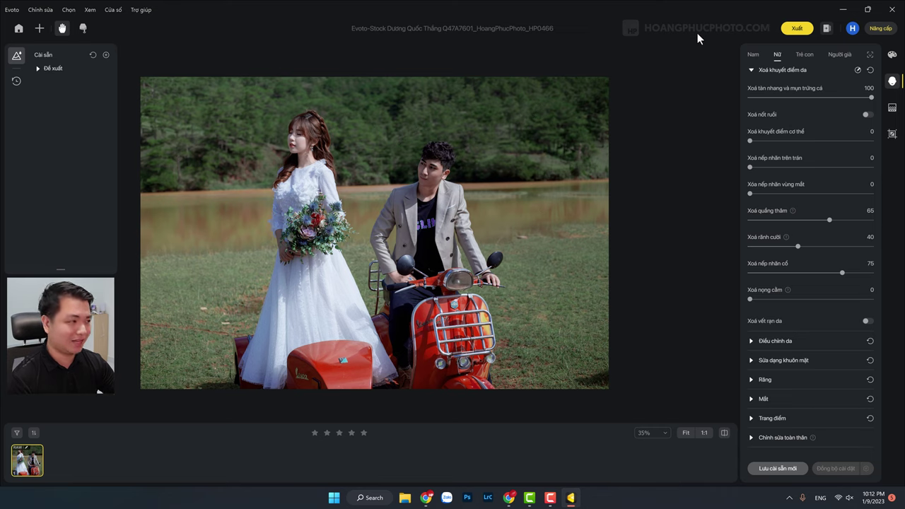
pyautogui.click(806, 55)
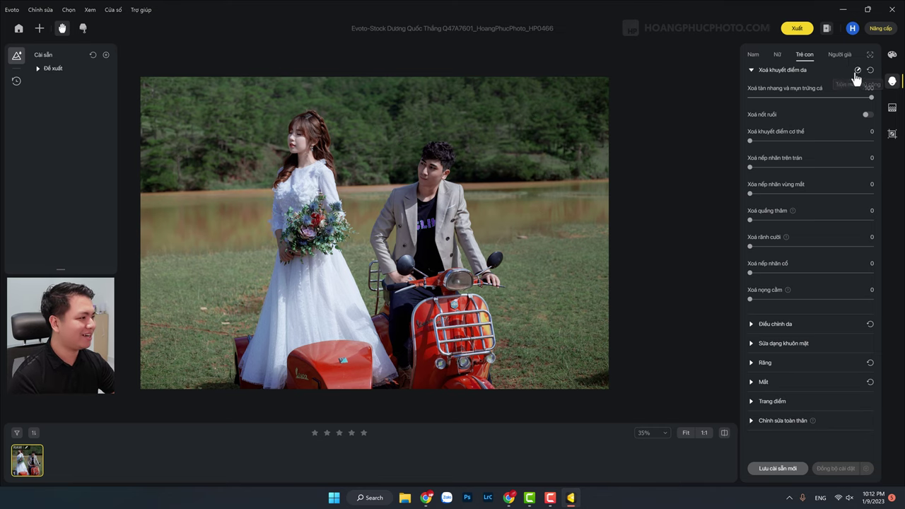
pyautogui.click(840, 56)
pyautogui.click(753, 55)
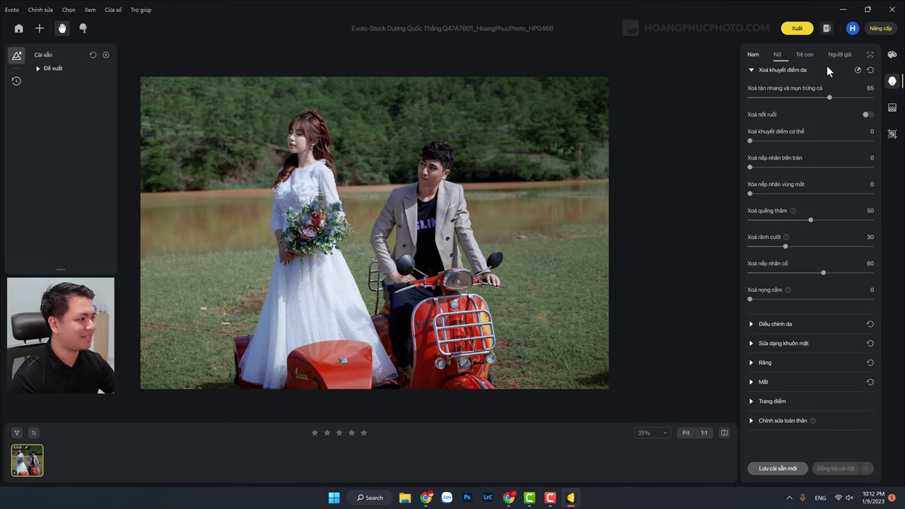
# - Confirm the man's face stays tagged Nam in the age/gender dialog, then reframe on the couple
pyautogui.click(869, 55)
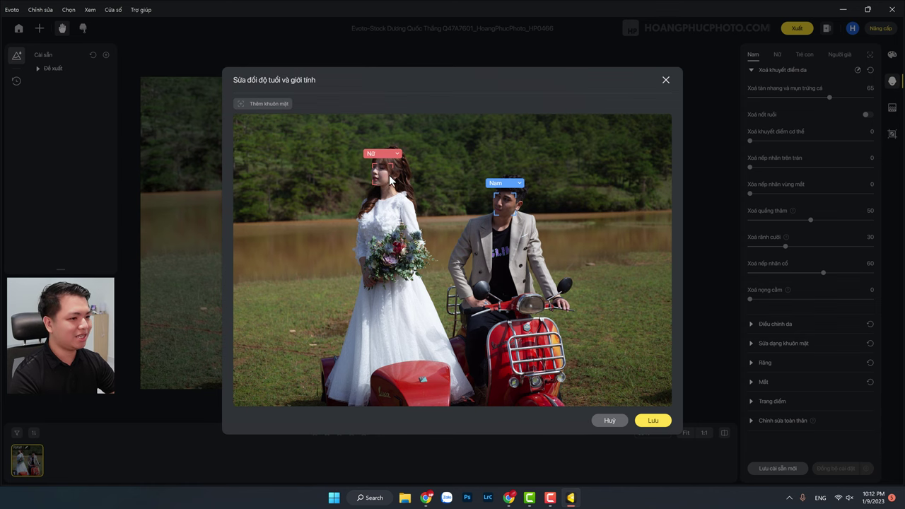
pyautogui.click(504, 183)
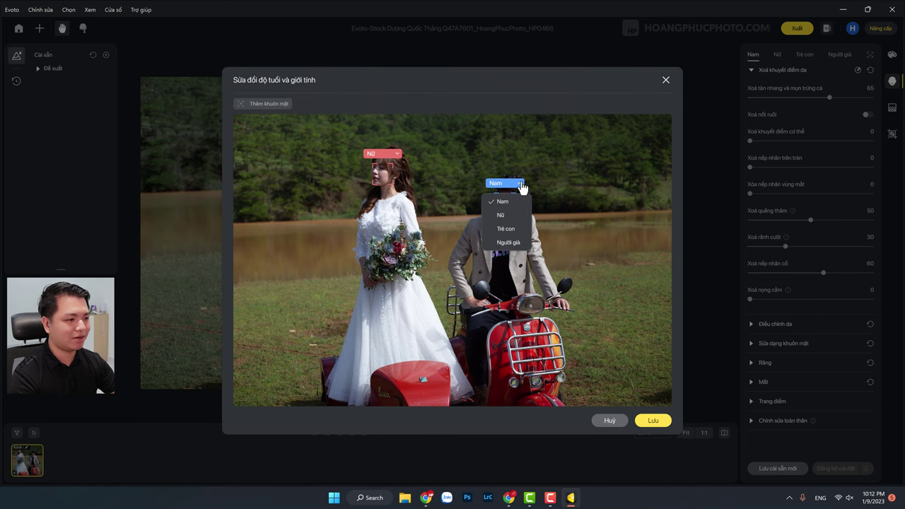
pyautogui.click(576, 168)
pyautogui.click(608, 421)
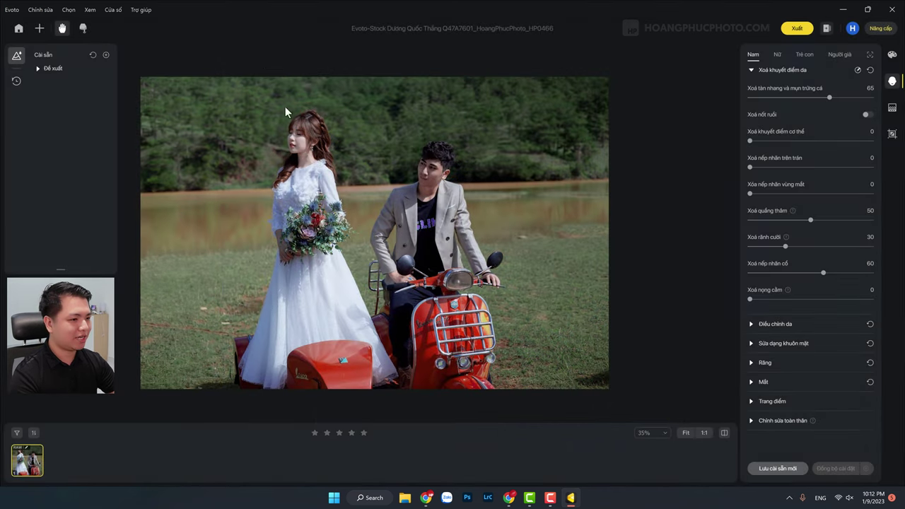
pyautogui.scroll(2, 345, 159)
pyautogui.scroll(-3, 347, 166)
pyautogui.moveTo(355, 185); pyautogui.dragTo(420, 200)
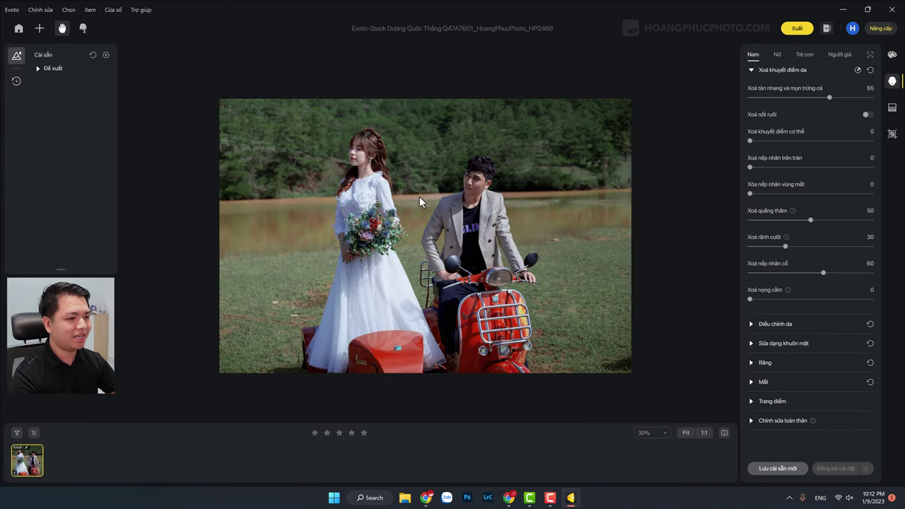
pyautogui.scroll(3, 347, 164)
# - Raise men's Xoá tàn nhang và mụn trứng cá from 65 to 71, then view the women's settings
pyautogui.click(775, 55)
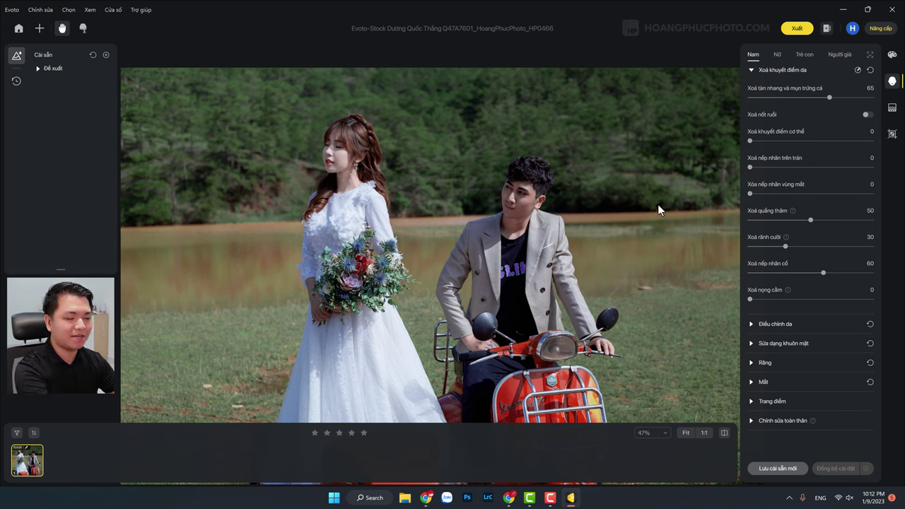
pyautogui.click(775, 55)
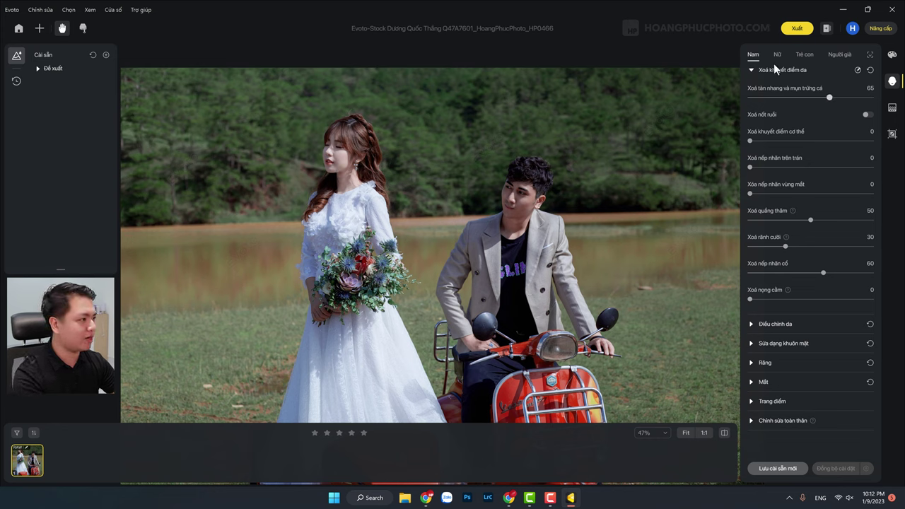
pyautogui.click(753, 55)
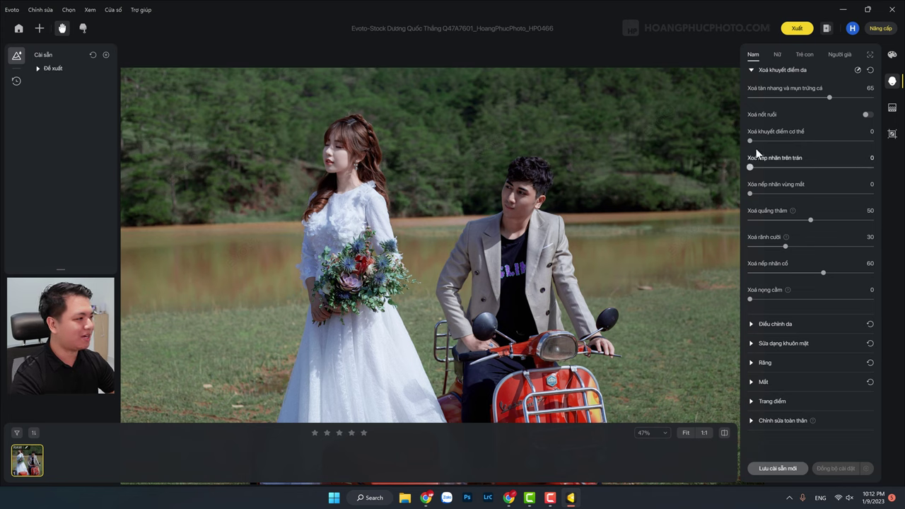
pyautogui.moveTo(828, 97); pyautogui.dragTo(834, 100)
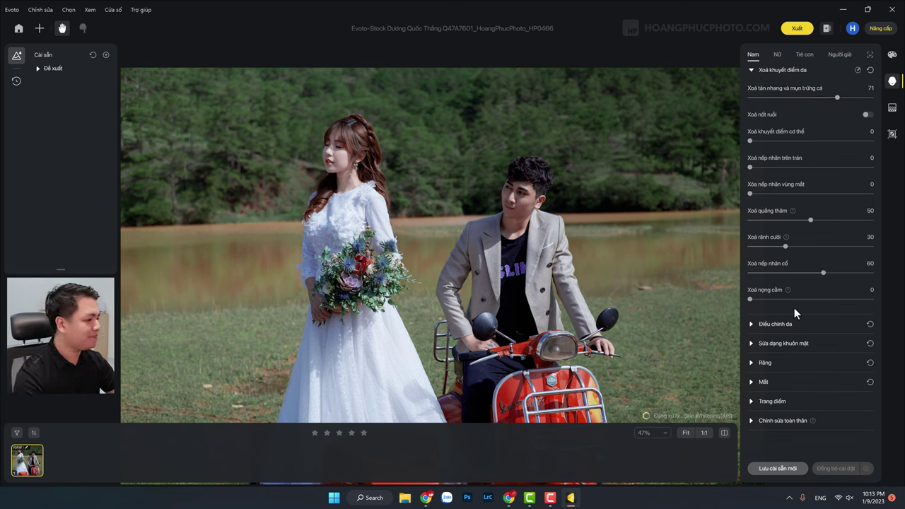
pyautogui.click(777, 56)
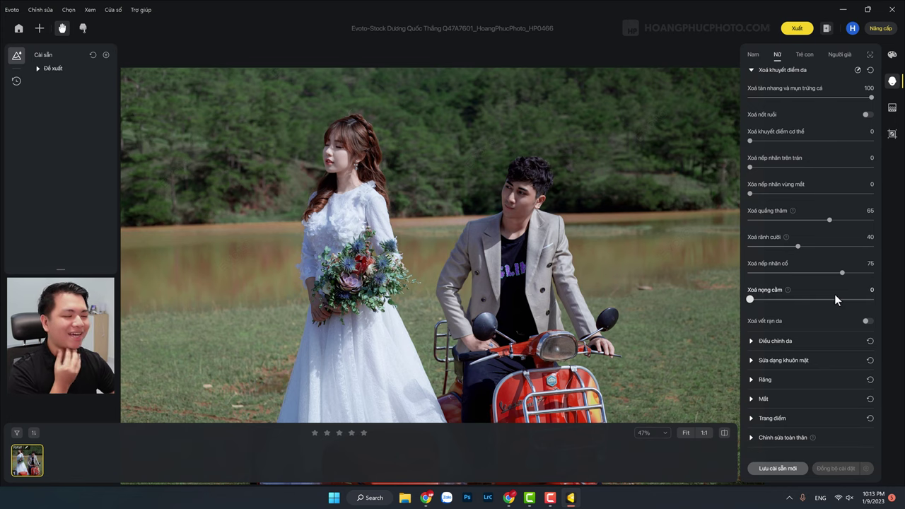
# - Open the IMG_3246 project, clear all preset effects, and view the man's face at 100%
pyautogui.click(17, 28)
pyautogui.click(400, 78)
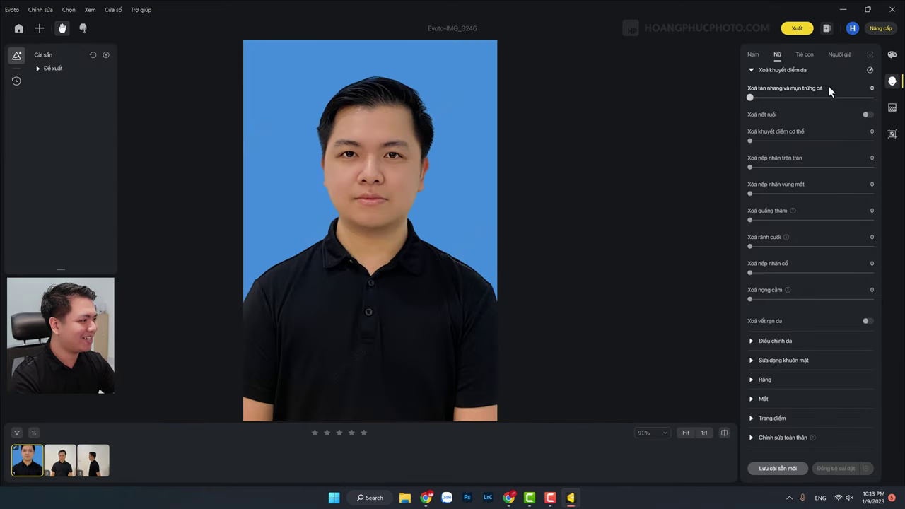
pyautogui.click(94, 54)
pyautogui.click(364, 238)
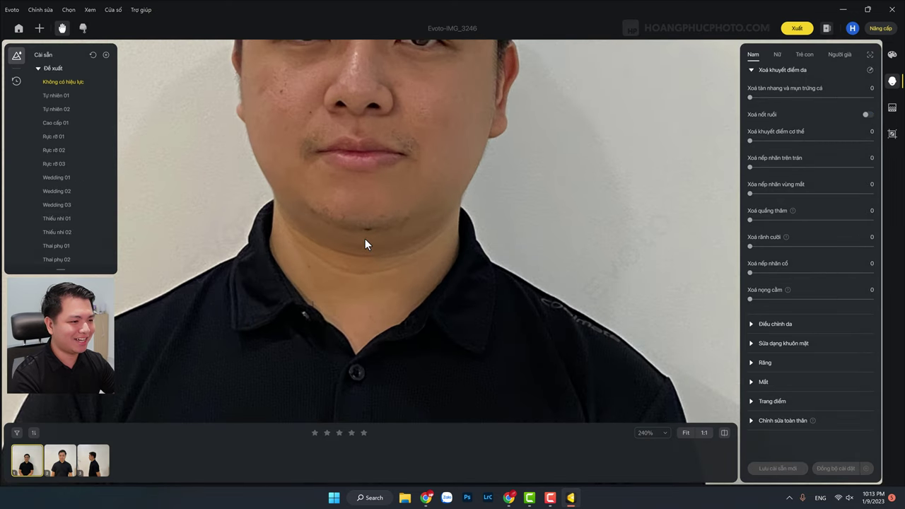
pyautogui.click(365, 238)
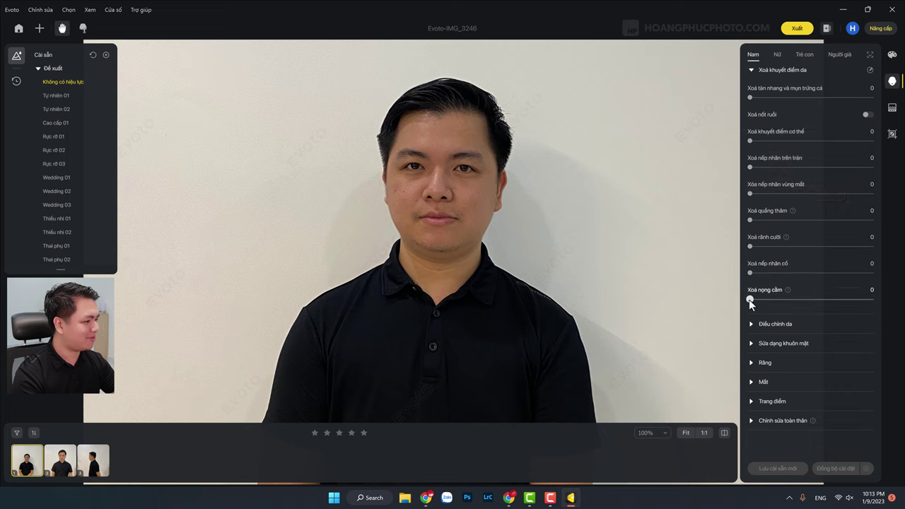
# - Set double-chin removal to 100 and neck wrinkle removal to 27, then return to the gallery
pyautogui.moveTo(749, 299); pyautogui.dragTo(872, 299)
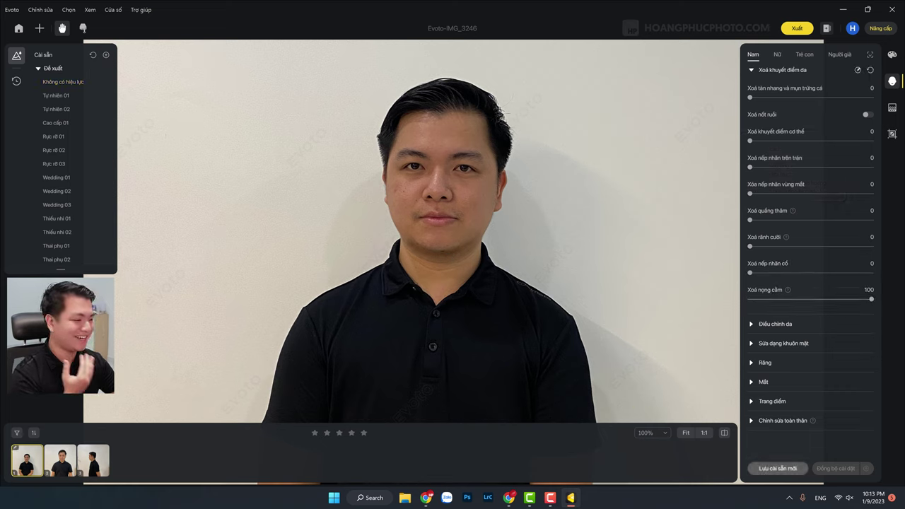
pyautogui.moveTo(751, 273); pyautogui.dragTo(781, 273)
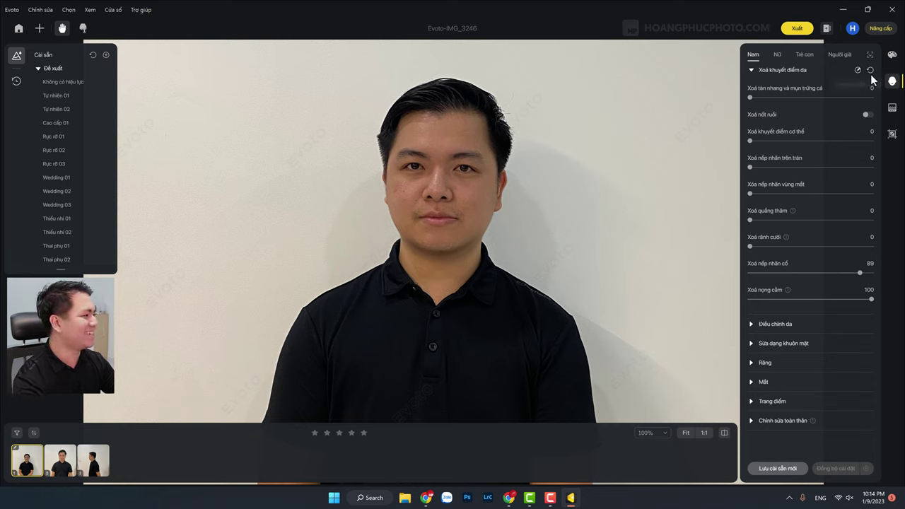
pyautogui.click(19, 28)
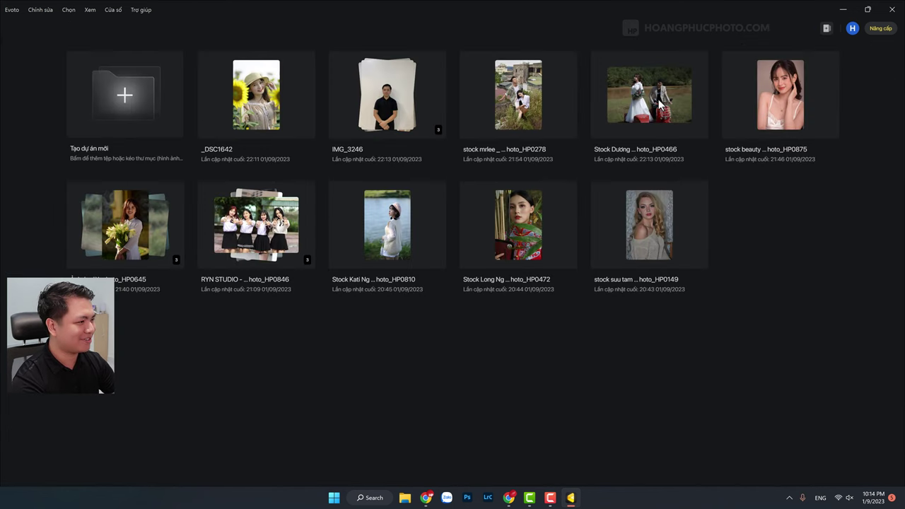
# - Open the stock beauty HP0875 portrait, nudge the white-balance temperature, and expand Điều chỉnh da
pyautogui.doubleClick(772, 93)
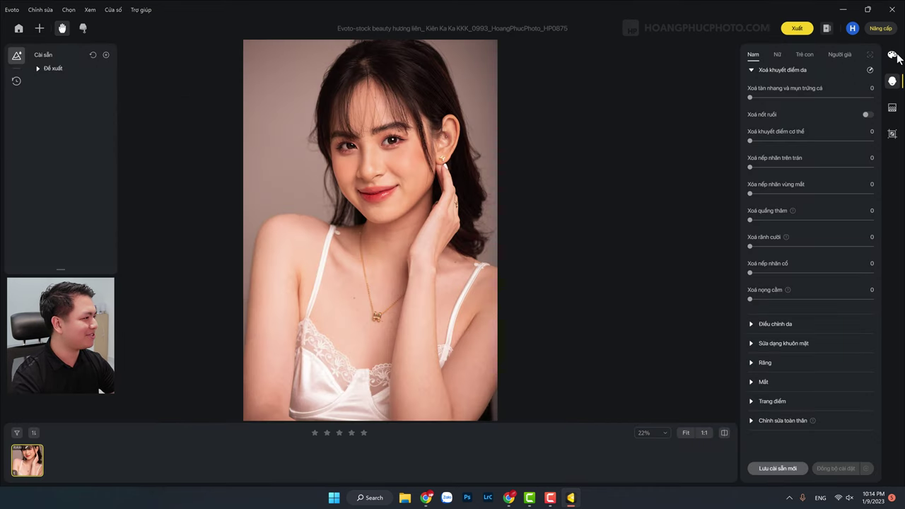
pyautogui.moveTo(812, 290); pyautogui.dragTo(802, 290)
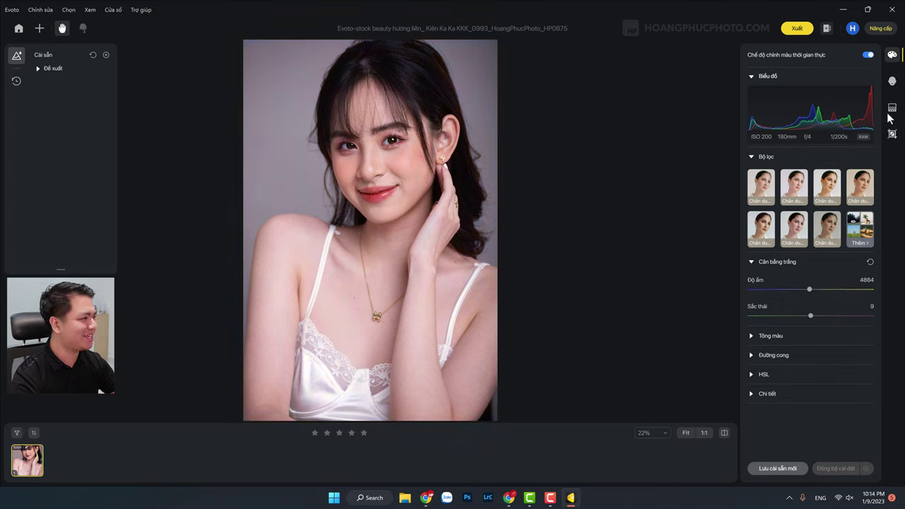
pyautogui.click(892, 81)
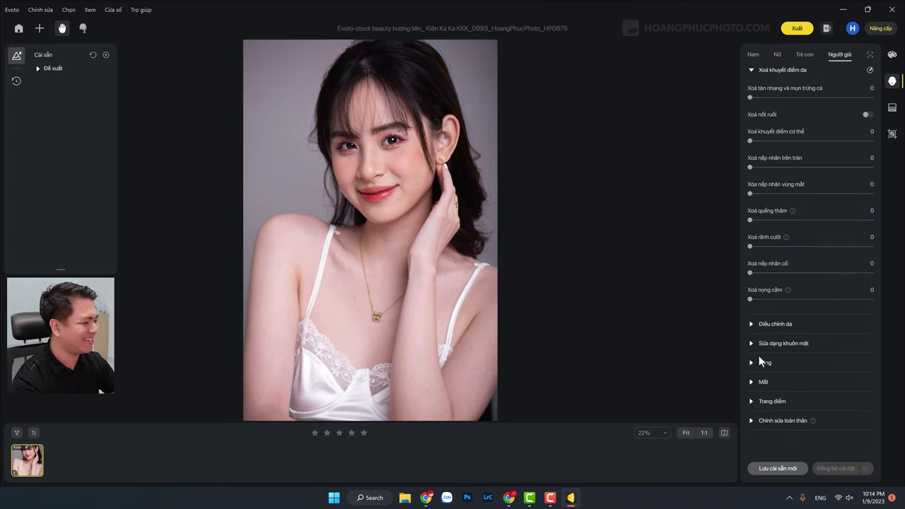
pyautogui.click(754, 323)
# - Try several Màu da swatches, settle on pink, and set its Mức độ to 46
pyautogui.scroll(-1, 788, 337)
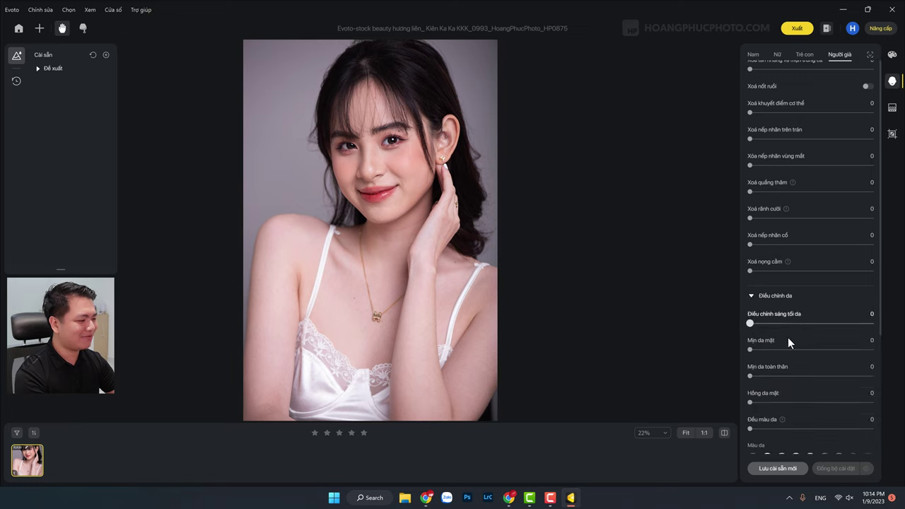
pyautogui.scroll(-2, 806, 350)
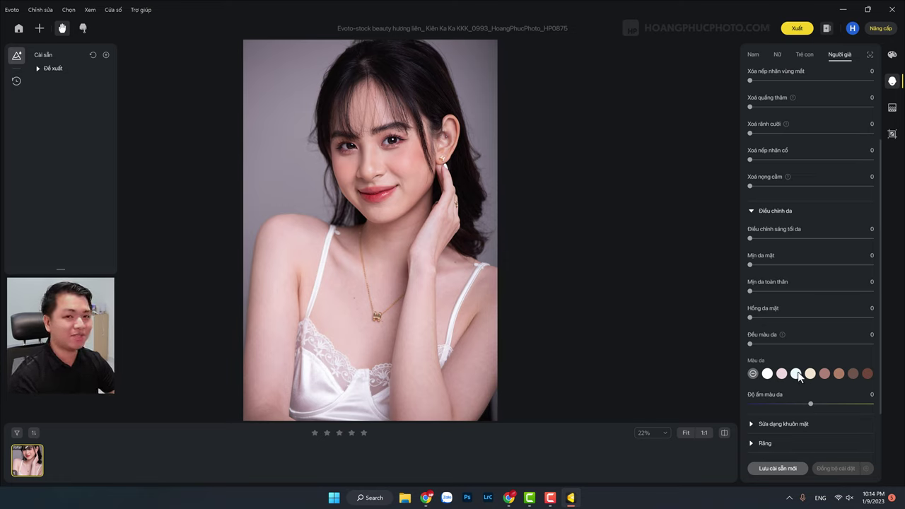
pyautogui.click(782, 375)
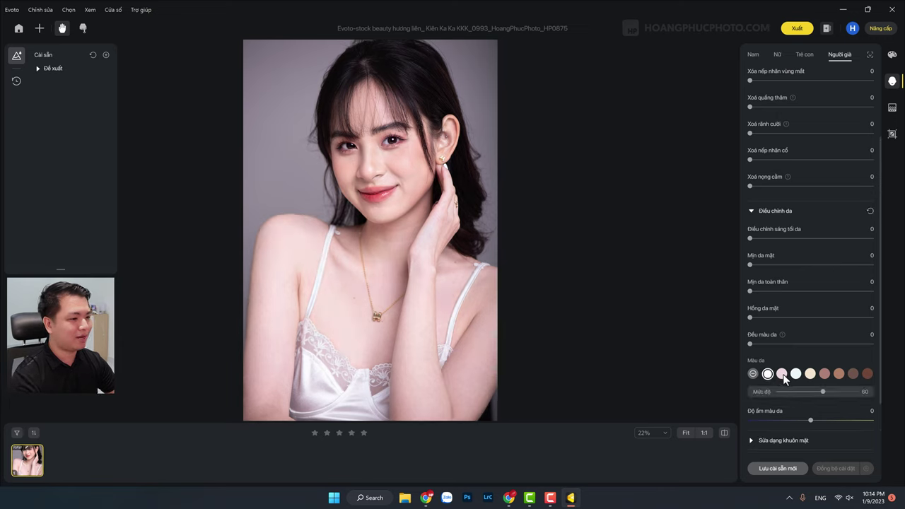
pyautogui.click(796, 375)
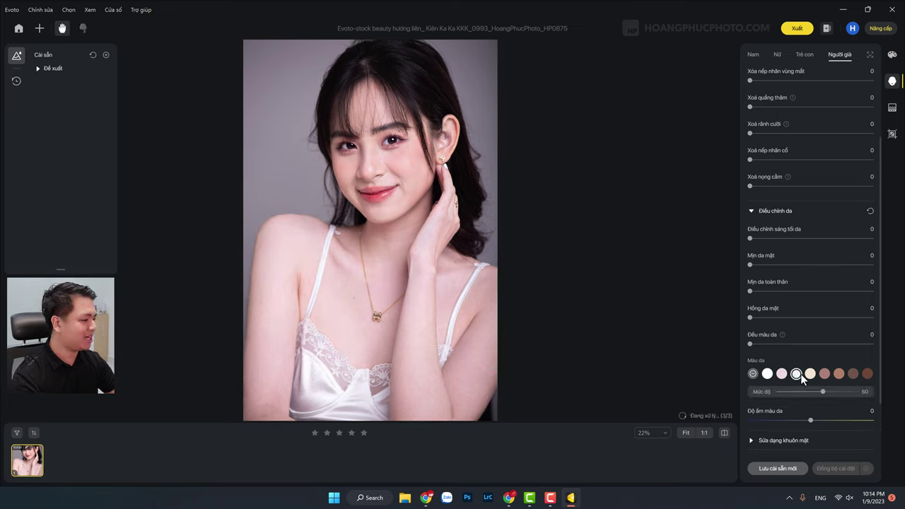
pyautogui.click(825, 374)
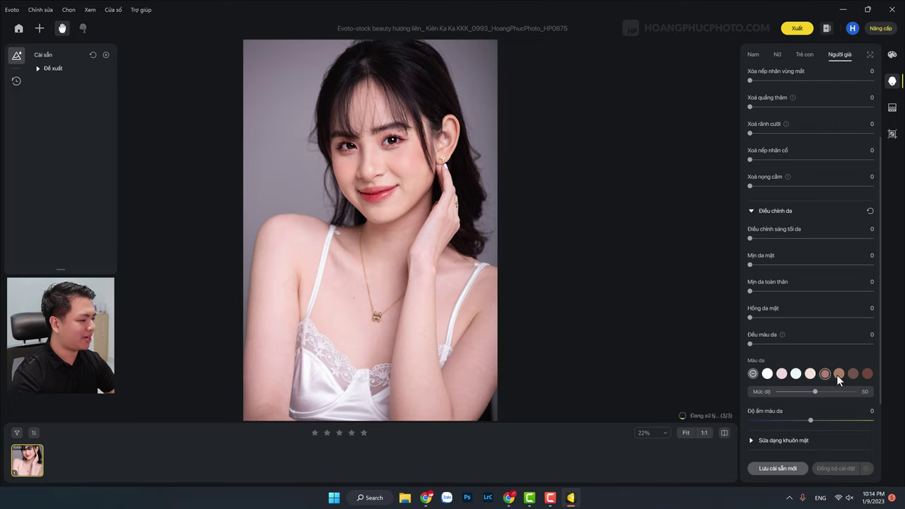
pyautogui.click(781, 375)
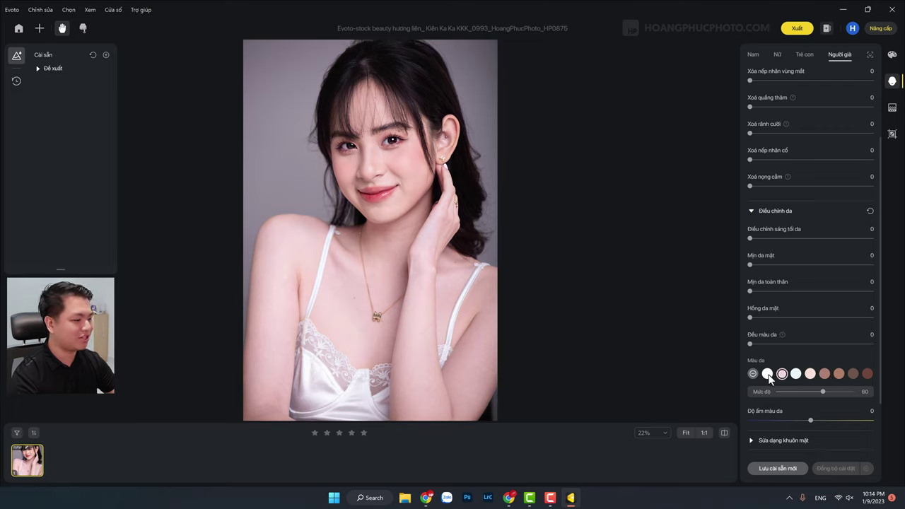
pyautogui.click(768, 374)
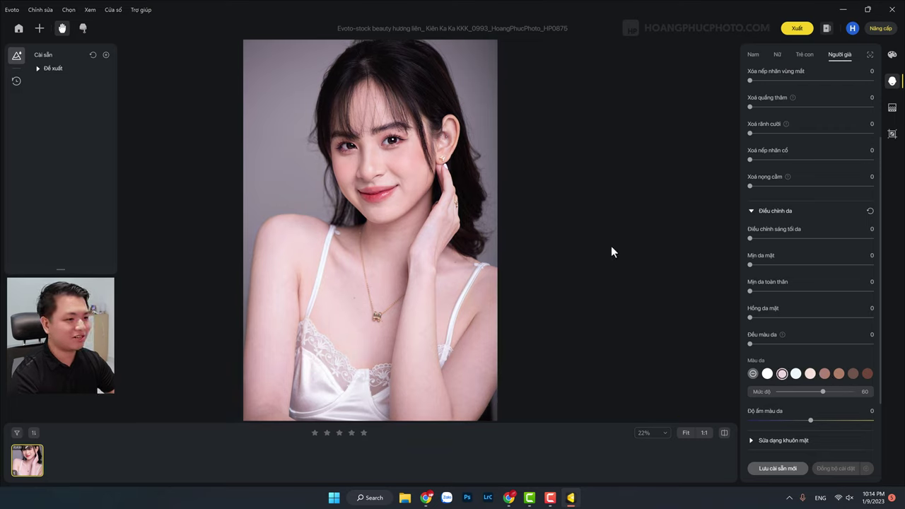
pyautogui.moveTo(823, 394); pyautogui.dragTo(851, 390)
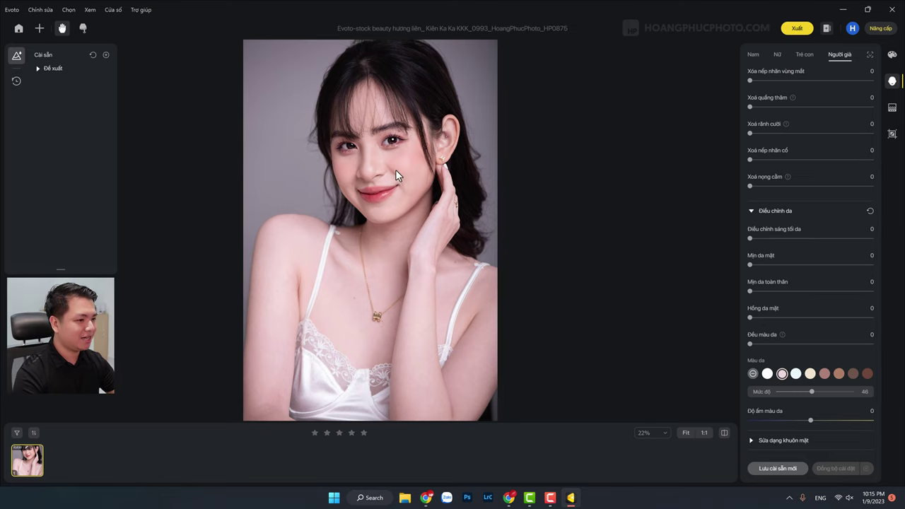
# - Set Xoá rãnh cười 64, Xoá nếp nhăn cổ 56, Xoá quầng thâm 34 and eye-area wrinkles 37
pyautogui.scroll(3, 806, 295)
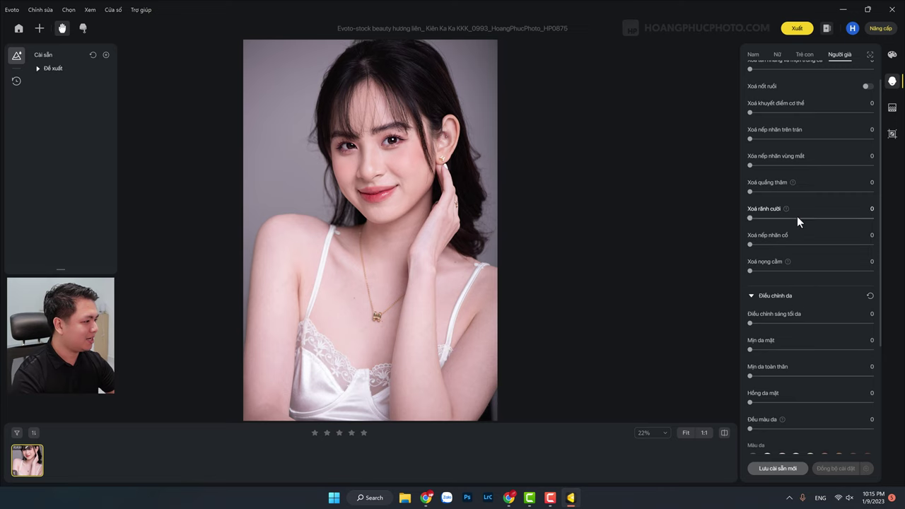
pyautogui.scroll(1, 797, 216)
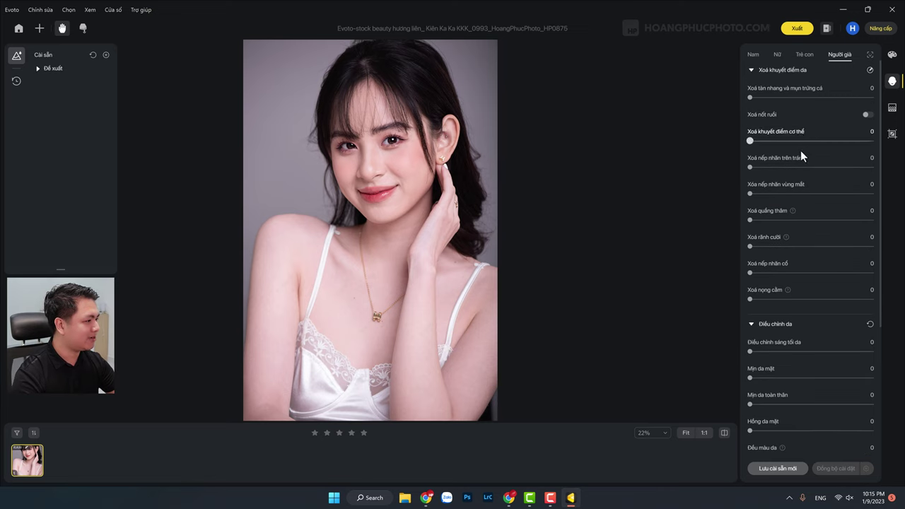
pyautogui.moveTo(750, 246); pyautogui.dragTo(825, 246)
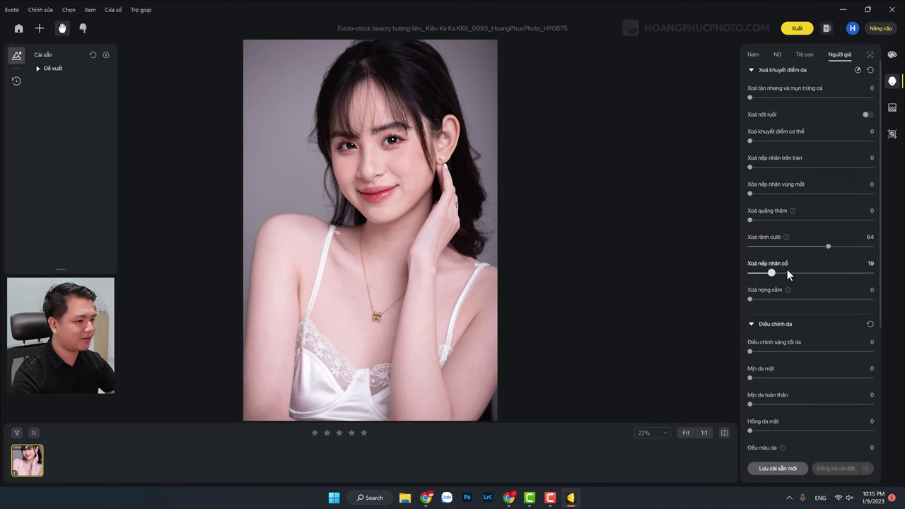
pyautogui.moveTo(786, 270); pyautogui.dragTo(817, 273)
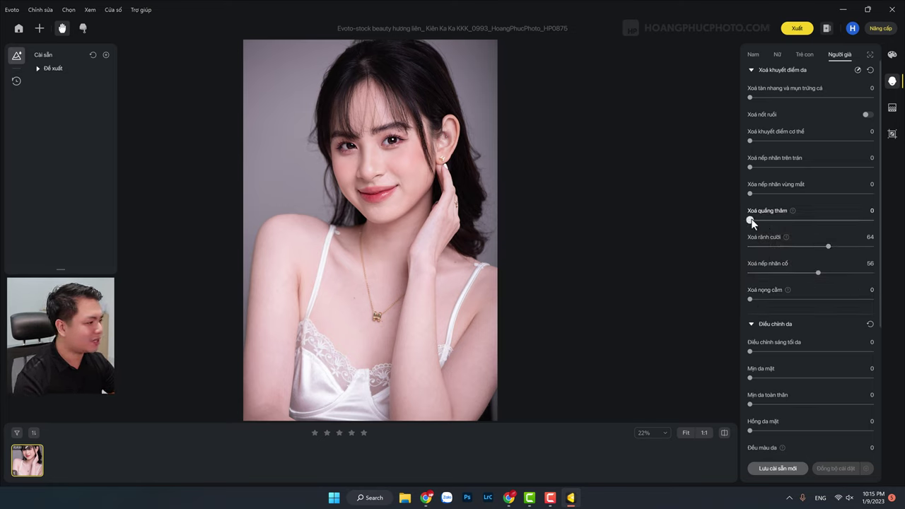
pyautogui.moveTo(750, 220); pyautogui.dragTo(790, 220)
pyautogui.moveTo(750, 193); pyautogui.dragTo(793, 193)
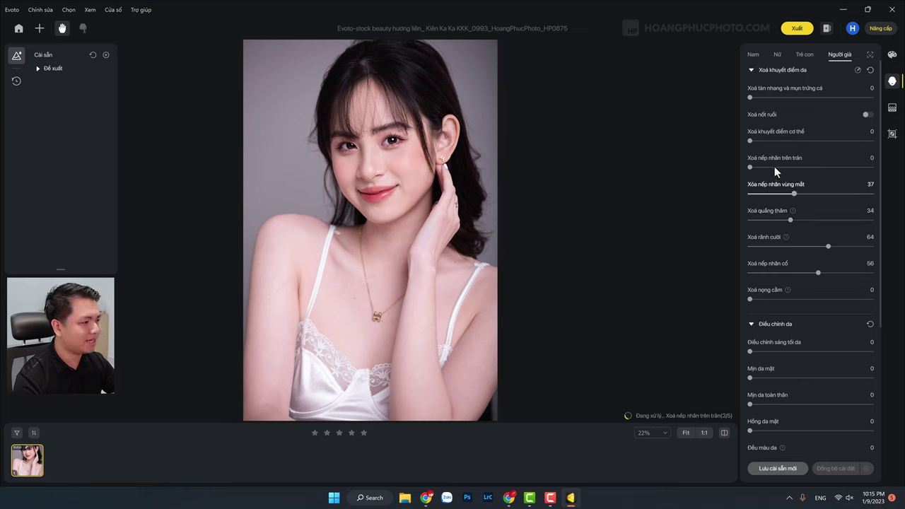
pyautogui.scroll(-2, 784, 307)
pyautogui.scroll(-3, 788, 386)
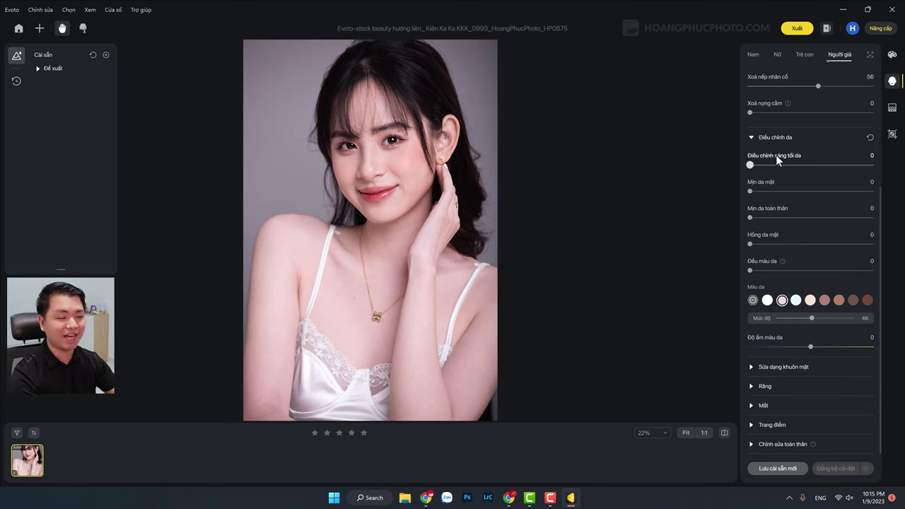
# - Raise Điều chỉnh sáng tối da to 100, check the before/after comparison, and return home
pyautogui.moveTo(749, 164); pyautogui.dragTo(848, 165)
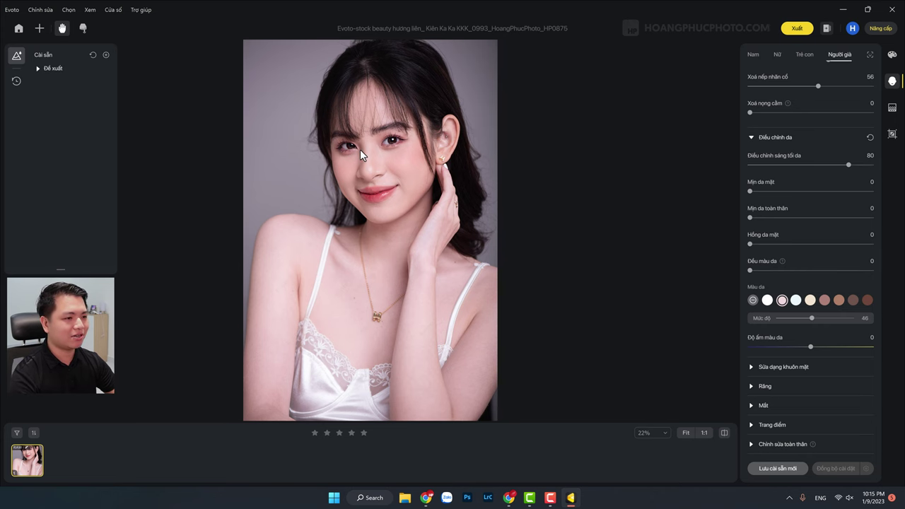
pyautogui.scroll(3, 385, 159)
pyautogui.moveTo(848, 164); pyautogui.dragTo(873, 165)
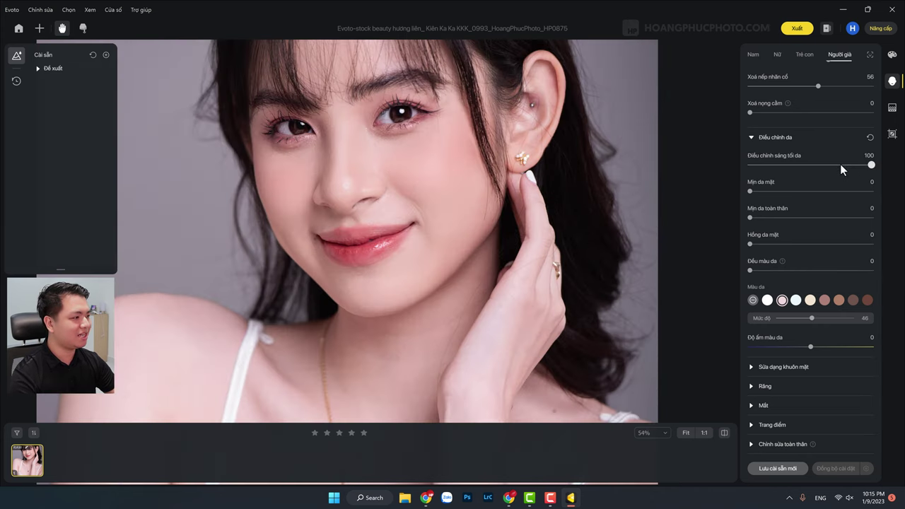
pyautogui.click(588, 184)
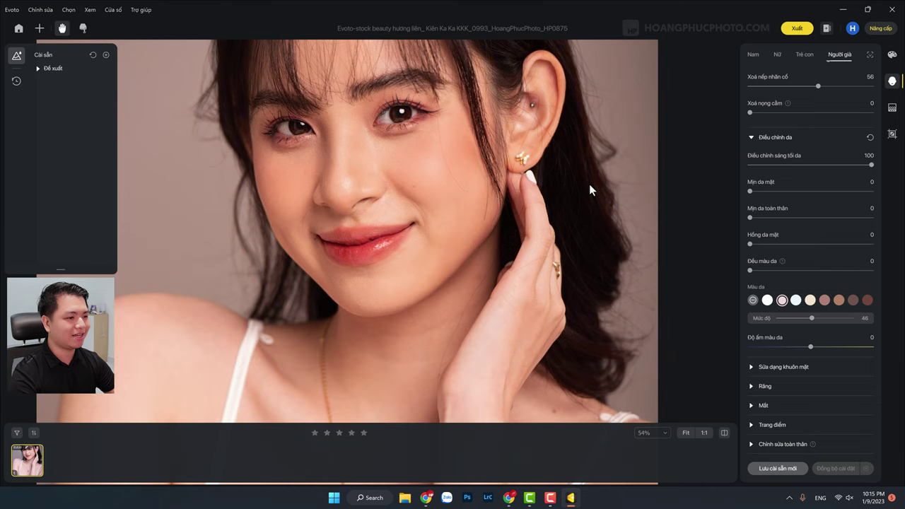
pyautogui.click(589, 183)
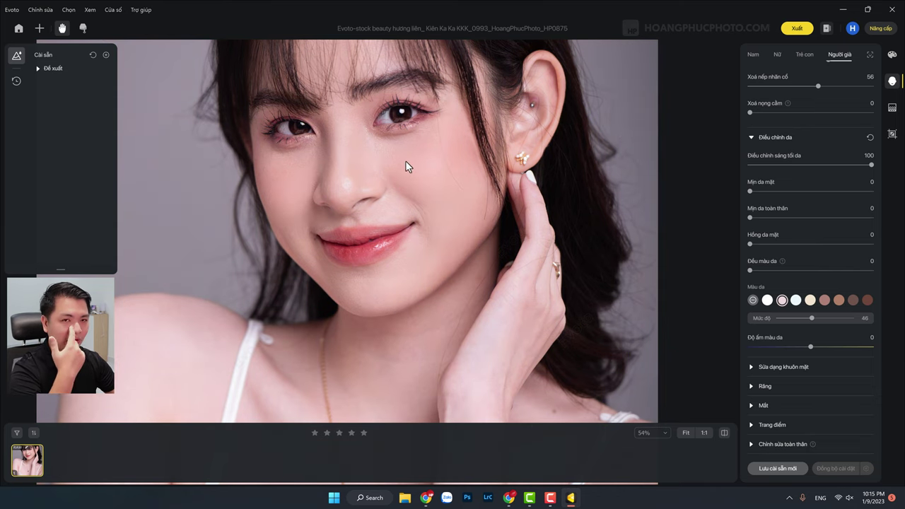
pyautogui.click(19, 29)
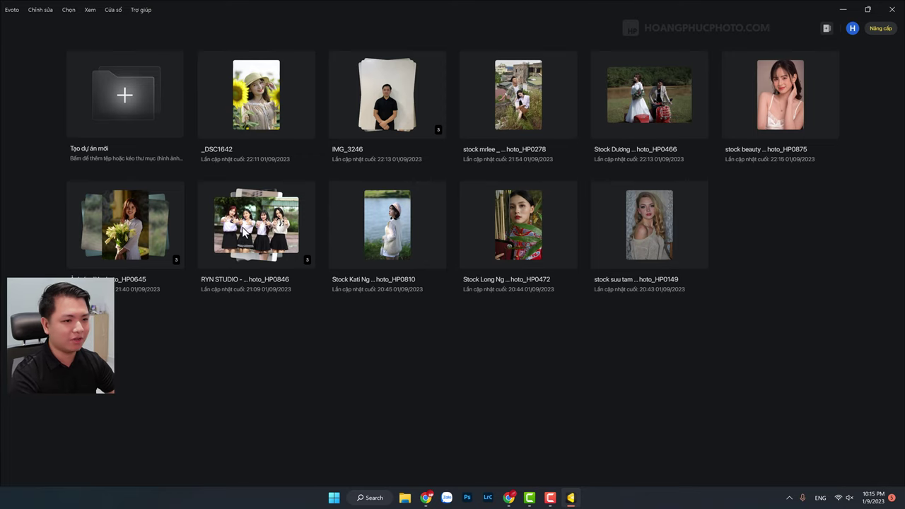
# - View IMG_3246's skin adjustment settings, then go home and reopen the stock beauty portrait
pyautogui.click(389, 107)
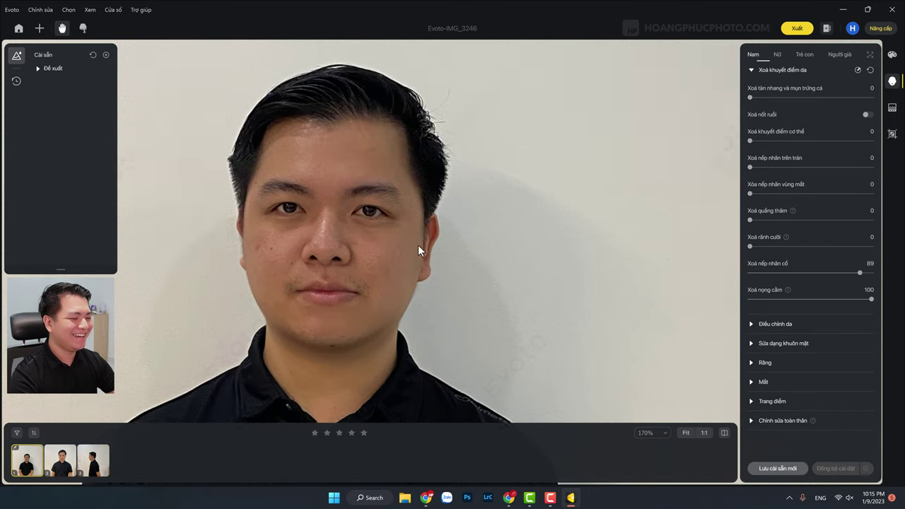
pyautogui.click(752, 323)
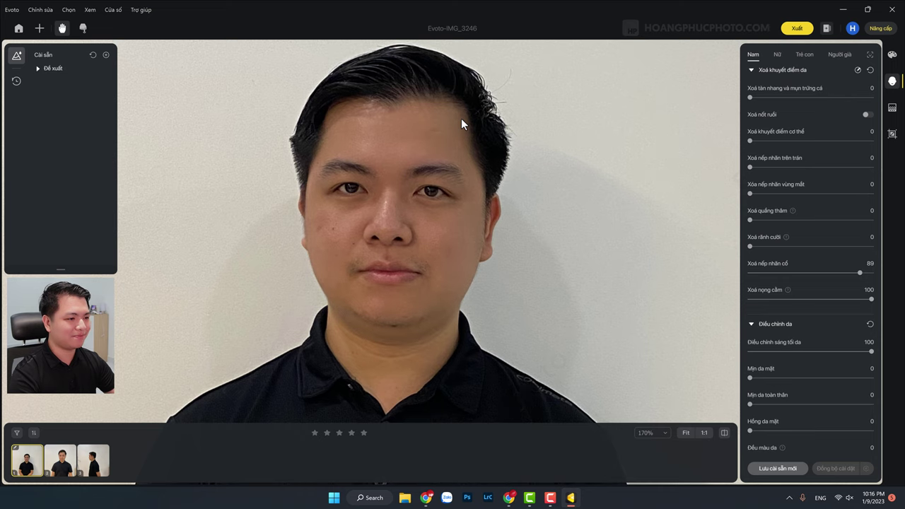
pyautogui.click(18, 29)
pyautogui.click(400, 265)
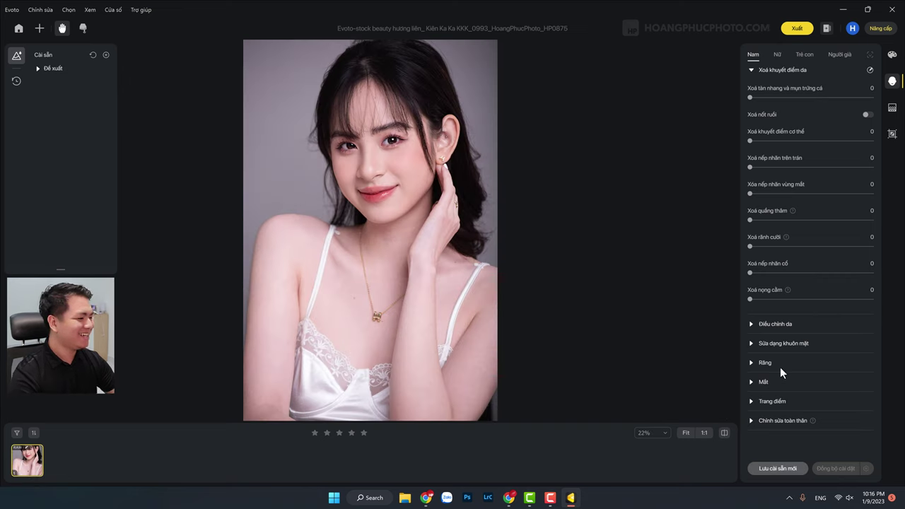
# - Expand skin and face-shape settings, browse the Mắt, Mũi and face-shape tabs, then go home
pyautogui.click(750, 327)
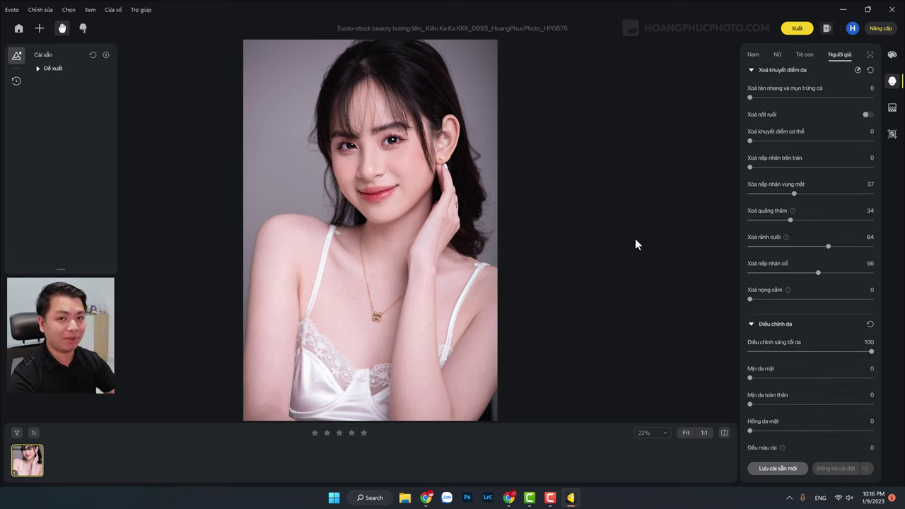
pyautogui.scroll(-5, 801, 357)
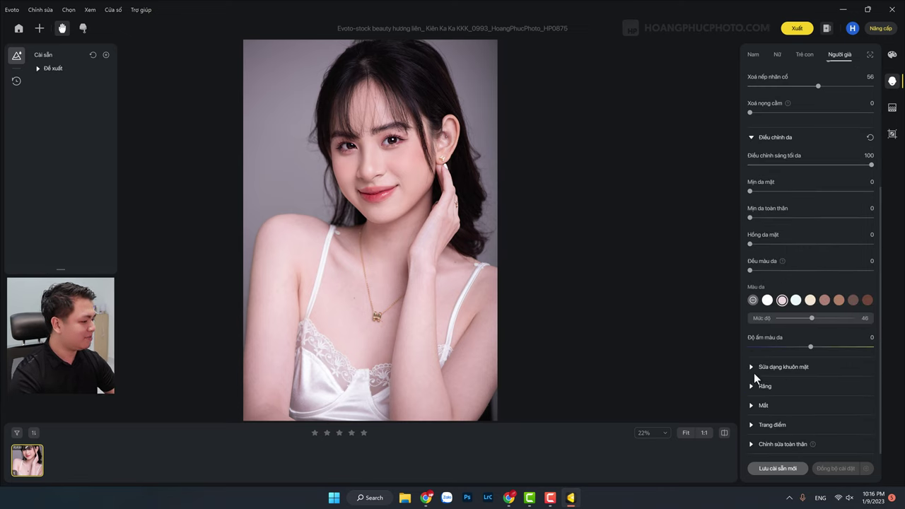
pyautogui.click(751, 366)
pyautogui.scroll(-3, 810, 380)
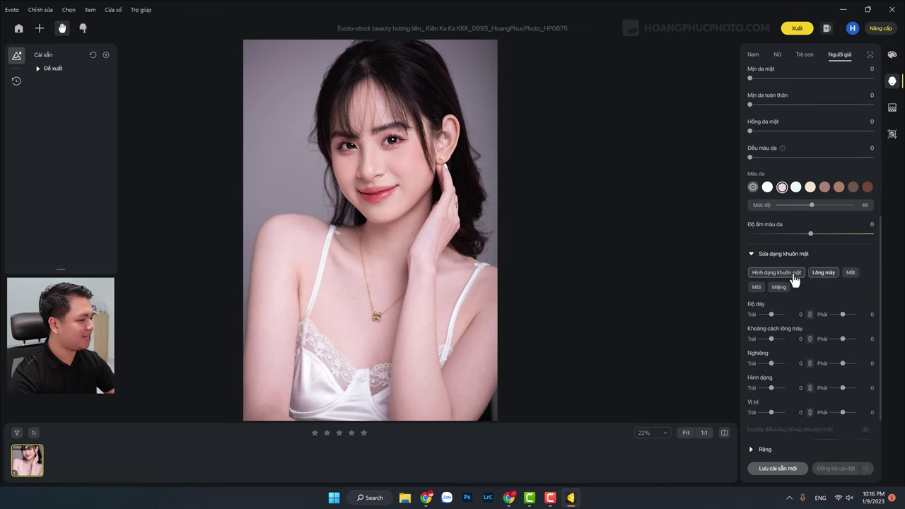
pyautogui.click(851, 274)
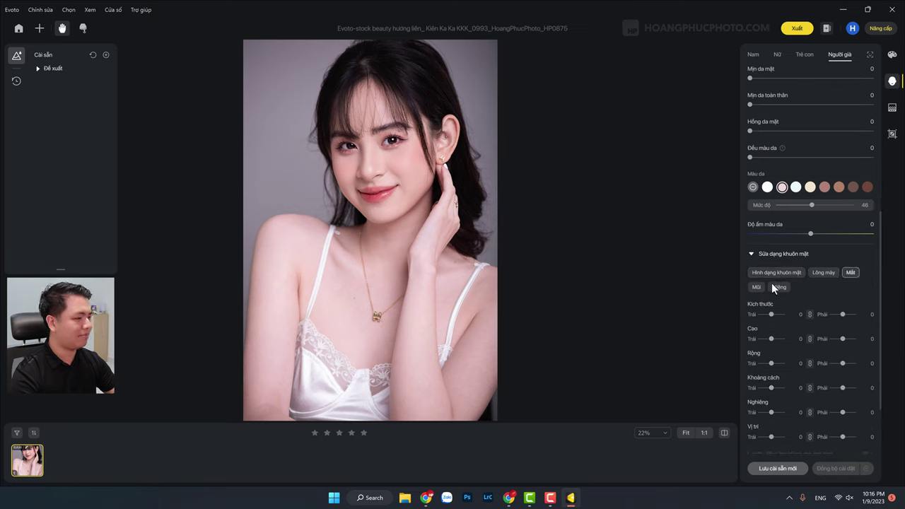
pyautogui.click(756, 287)
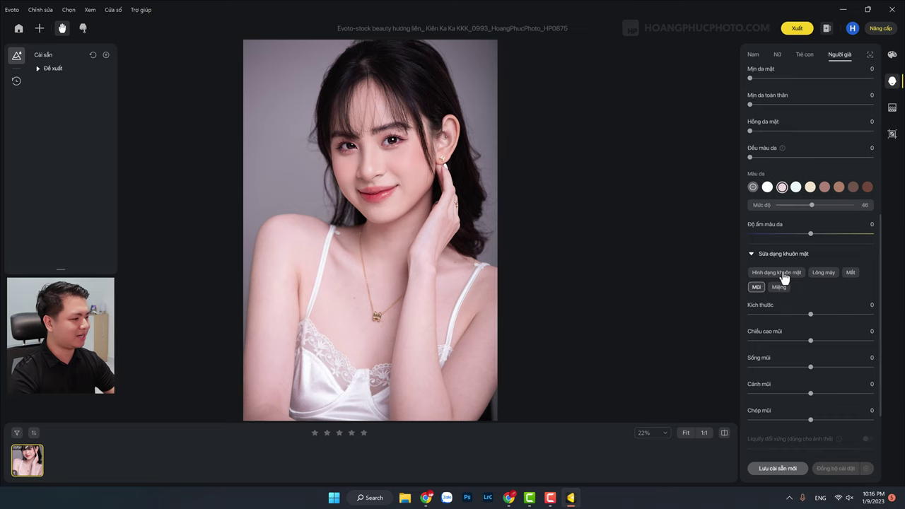
pyautogui.click(783, 276)
pyautogui.scroll(-3, 806, 378)
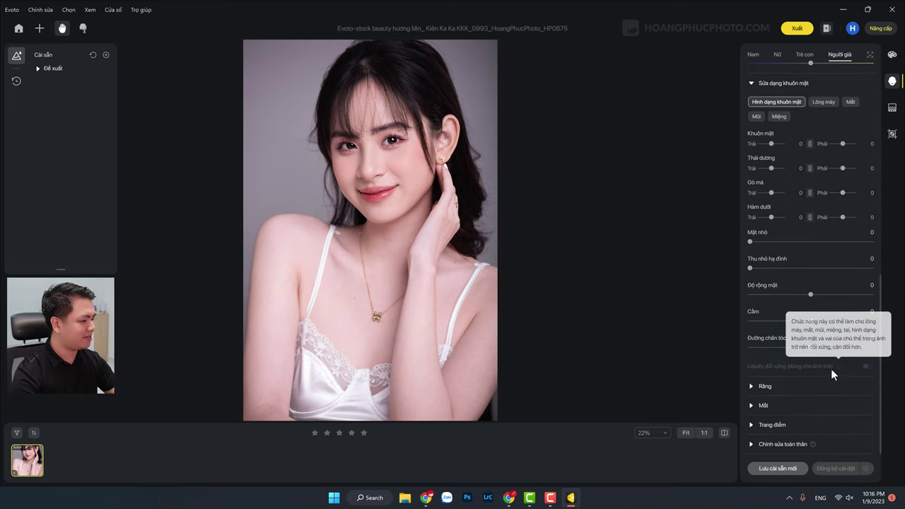
pyautogui.click(20, 29)
# - Crop IMG_3246 in Dài*Rộng*Độ phân giải mode to 4 × 6 around the man's head and shoulders
pyautogui.click(377, 102)
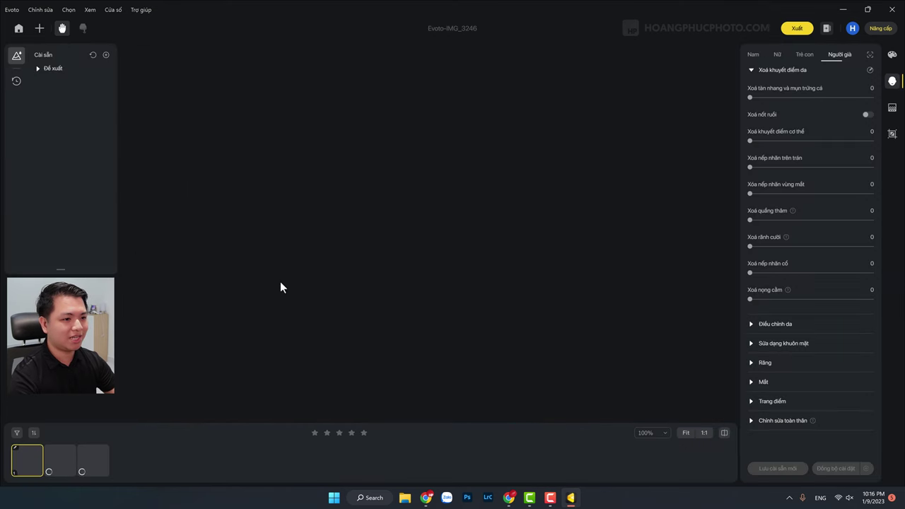
pyautogui.click(892, 133)
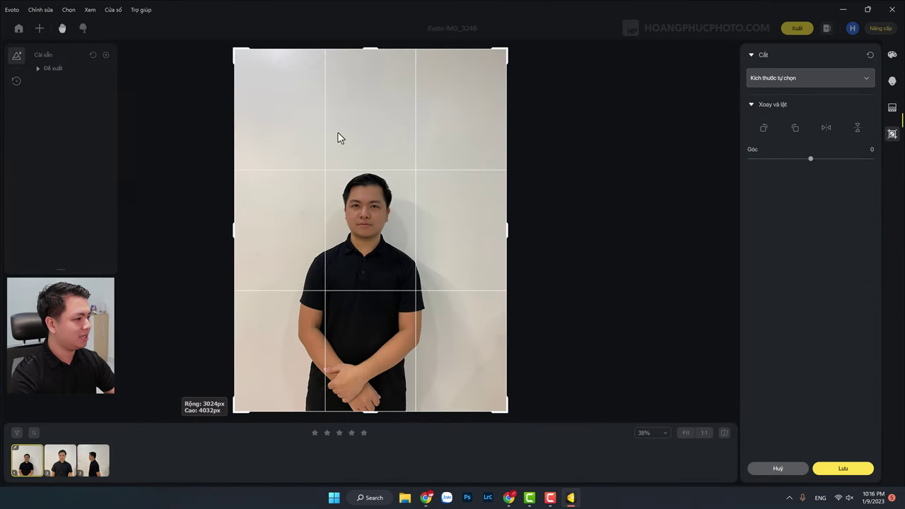
pyautogui.click(785, 79)
pyautogui.click(780, 115)
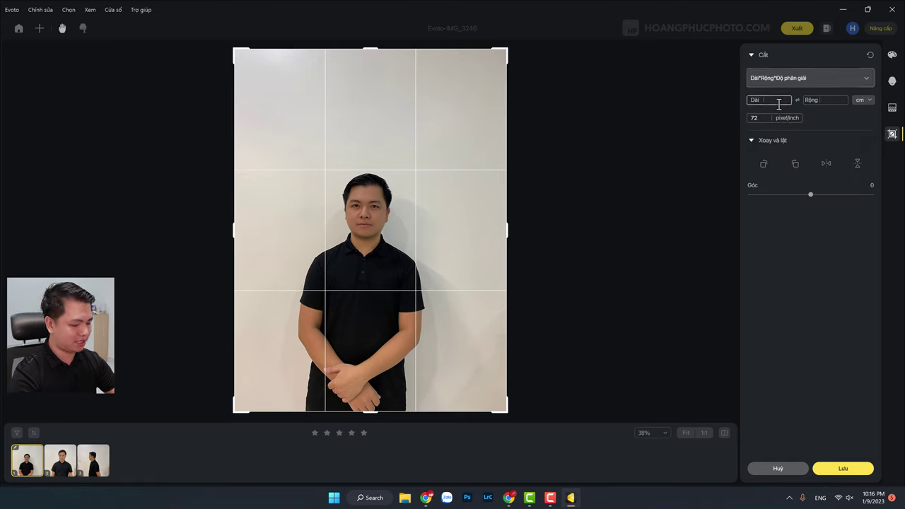
pyautogui.write('4')
pyautogui.click(825, 100)
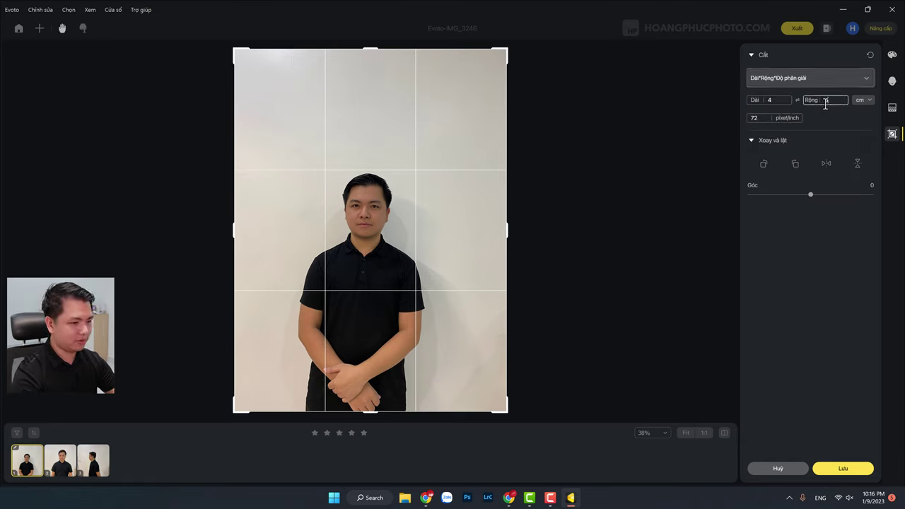
pyautogui.write('6')
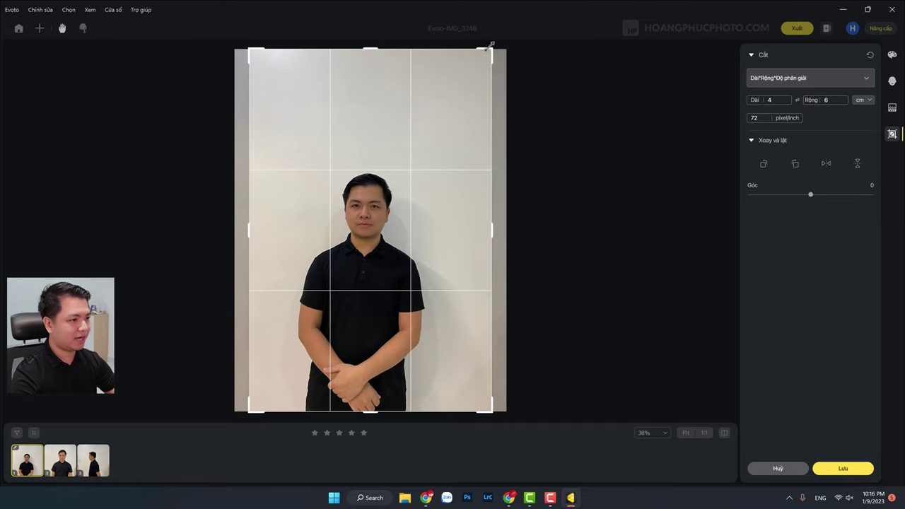
pyautogui.moveTo(490, 45)
pyautogui.mouseDown()
pyautogui.moveTo(296, 337)
pyautogui.moveTo(358, 248)
pyautogui.mouseUp()
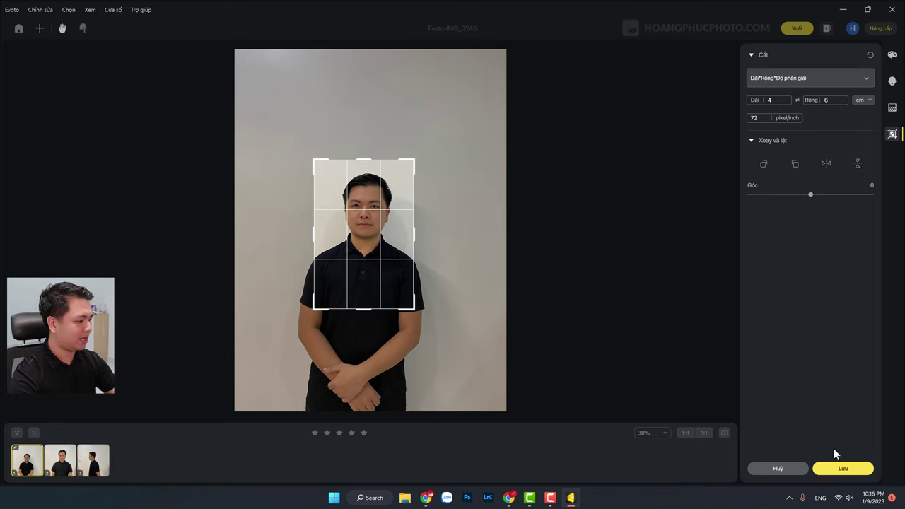
pyautogui.click(841, 467)
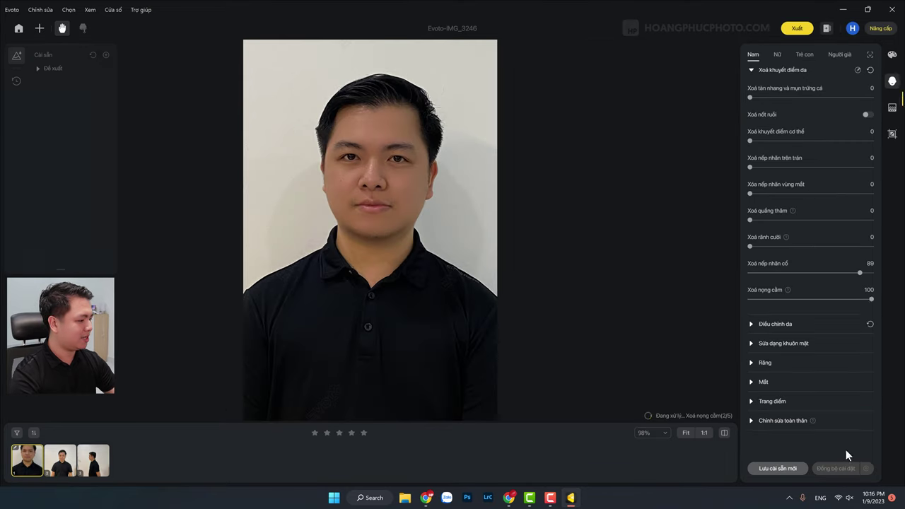
# - In face reshaping, switch on symmetry liquify: facial-feature symmetry 100, upper-body symmetry 40
pyautogui.click(891, 56)
pyautogui.click(891, 80)
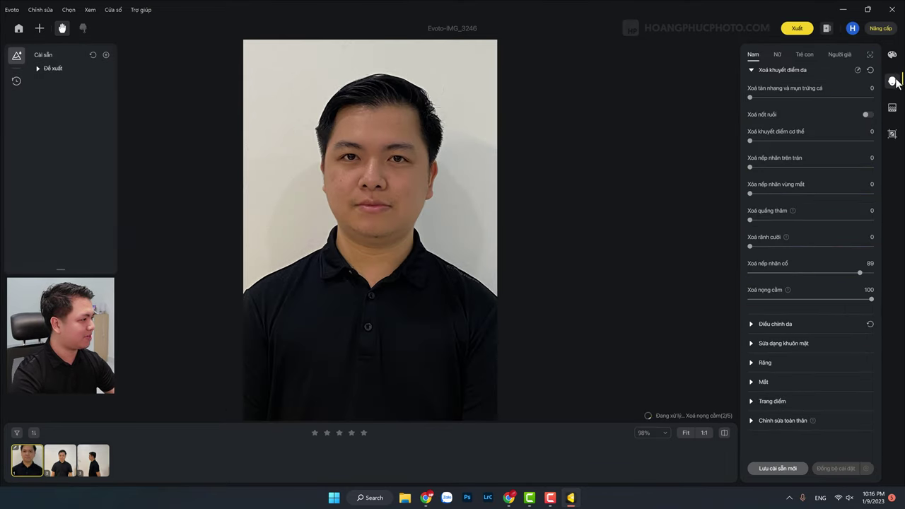
pyautogui.click(752, 345)
pyautogui.scroll(-5, 771, 350)
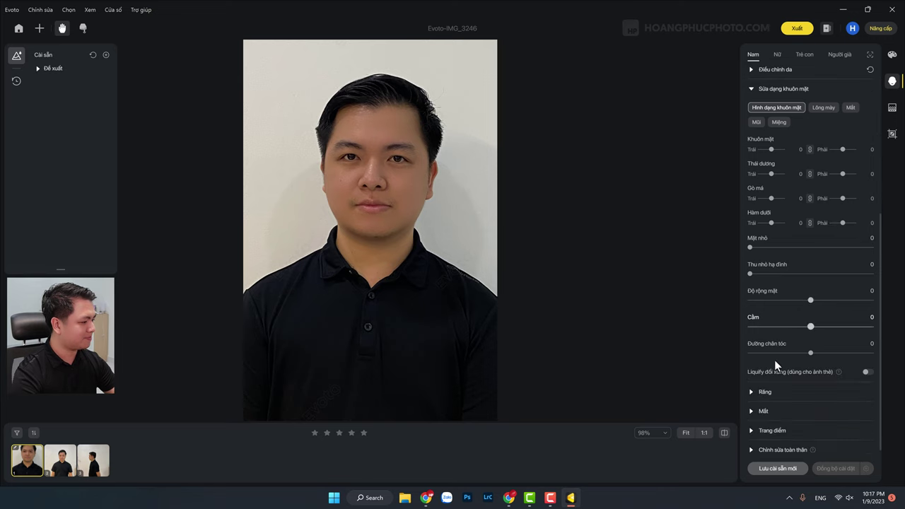
pyautogui.click(867, 372)
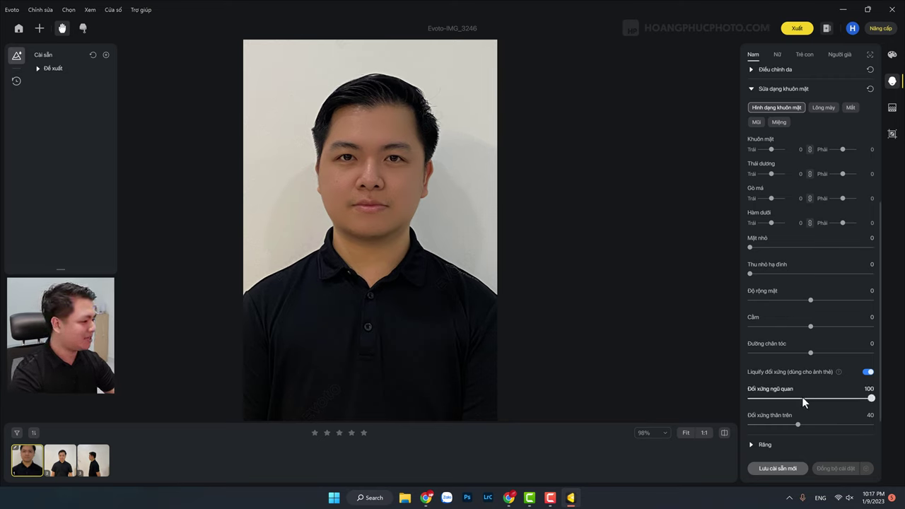
# - Ease facial-feature symmetry to 90, unlink the face contour sides and slim the left to -48
pyautogui.scroll(-1, 813, 392)
pyautogui.moveTo(827, 370); pyautogui.dragTo(756, 369)
pyautogui.moveTo(815, 370); pyautogui.dragTo(860, 369)
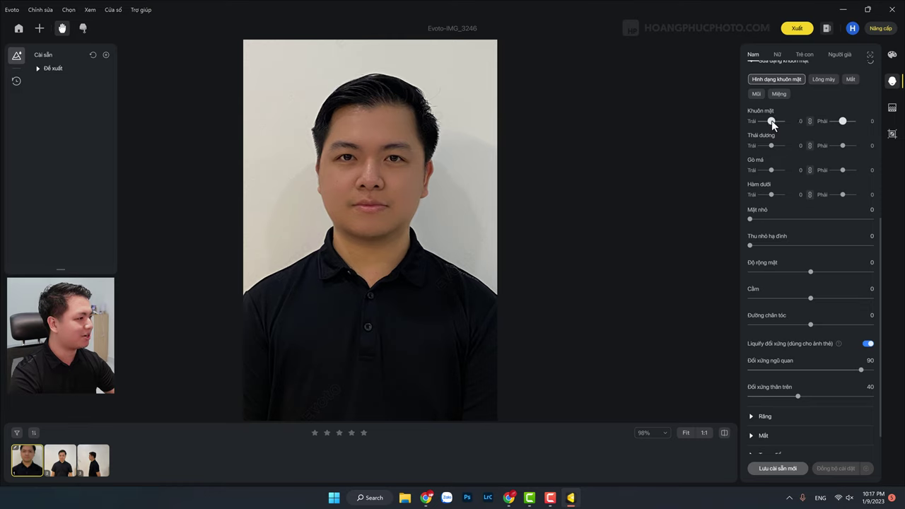
pyautogui.click(809, 122)
pyautogui.moveTo(769, 120); pyautogui.dragTo(763, 122)
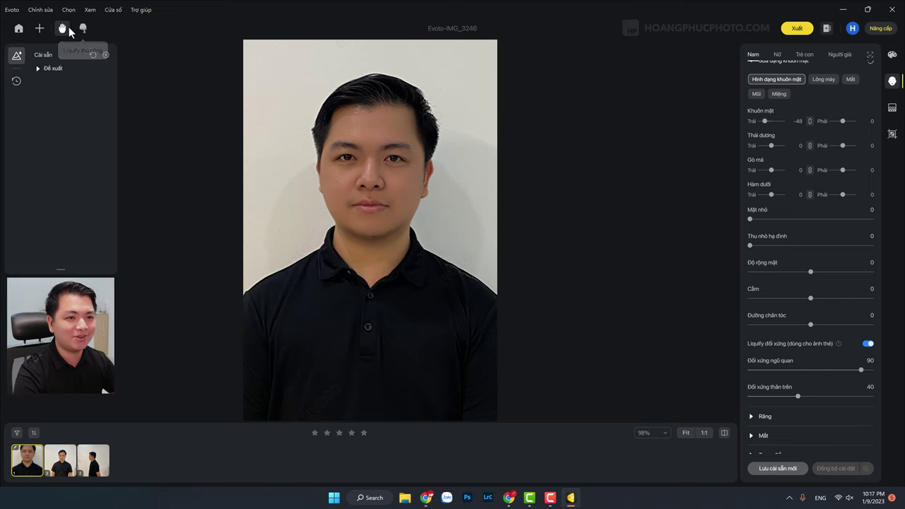
# - Reopen the woman's beauty portrait and try two ready-made makeup styles at strength 47
pyautogui.click(18, 28)
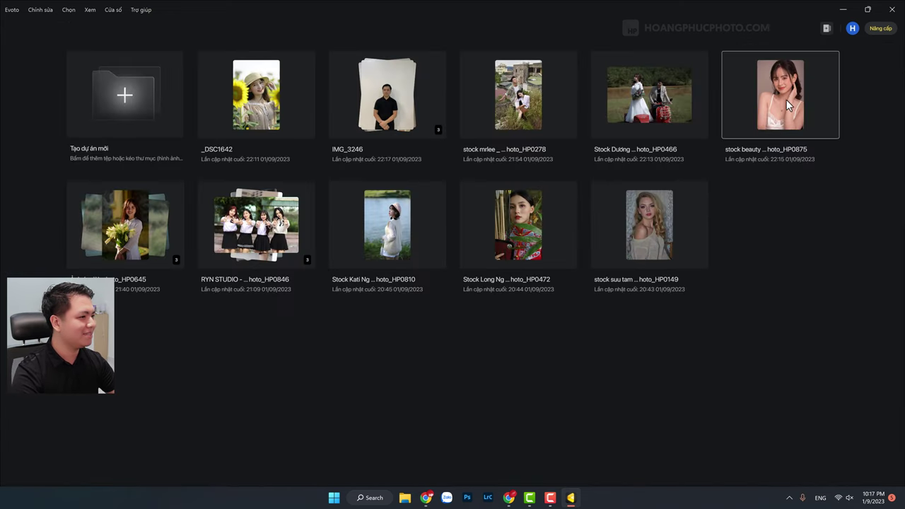
pyautogui.click(786, 100)
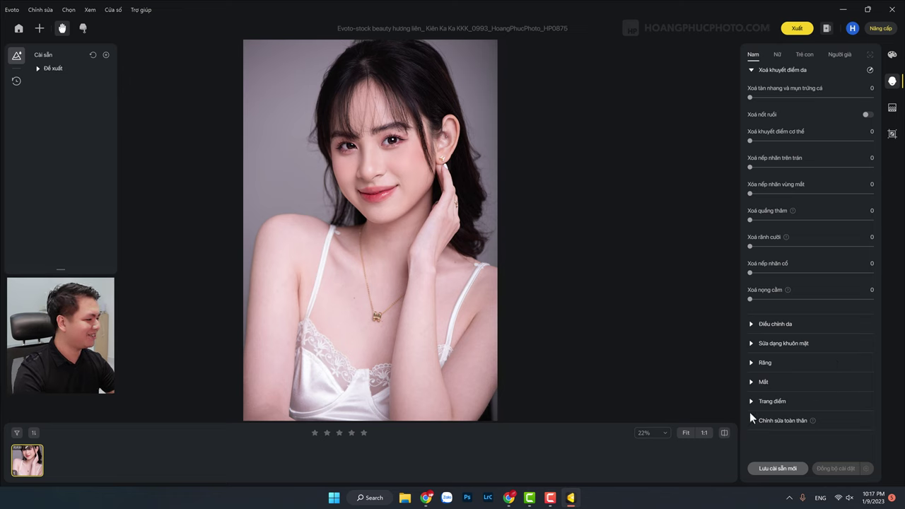
pyautogui.click(751, 401)
pyautogui.scroll(-3, 810, 375)
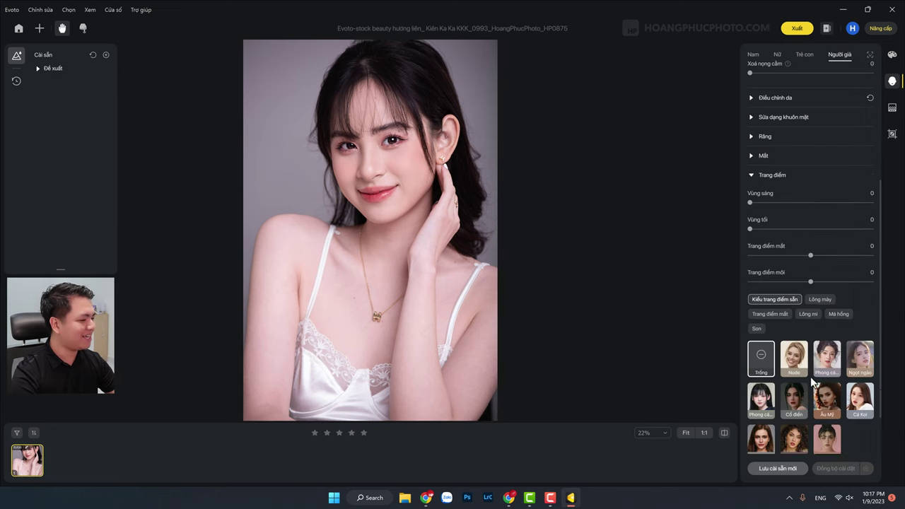
pyautogui.click(823, 337)
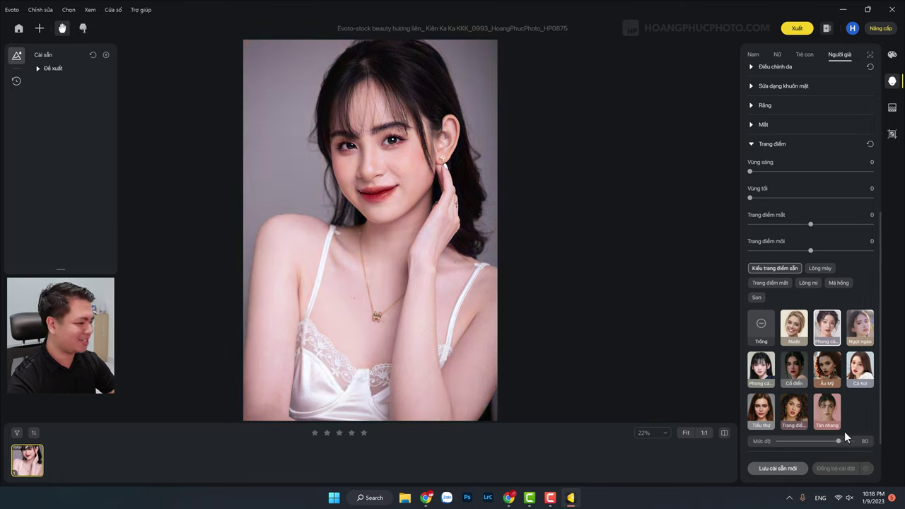
pyautogui.moveTo(838, 441); pyautogui.dragTo(812, 440)
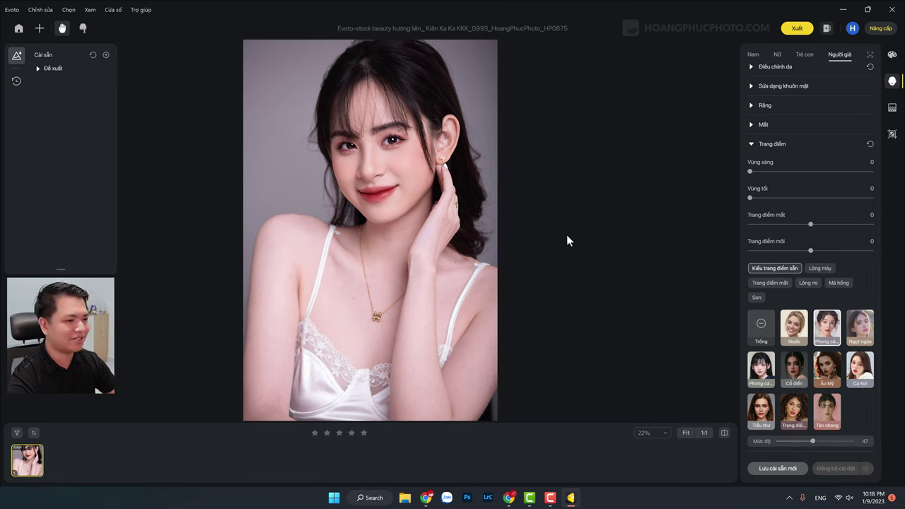
pyautogui.click(765, 369)
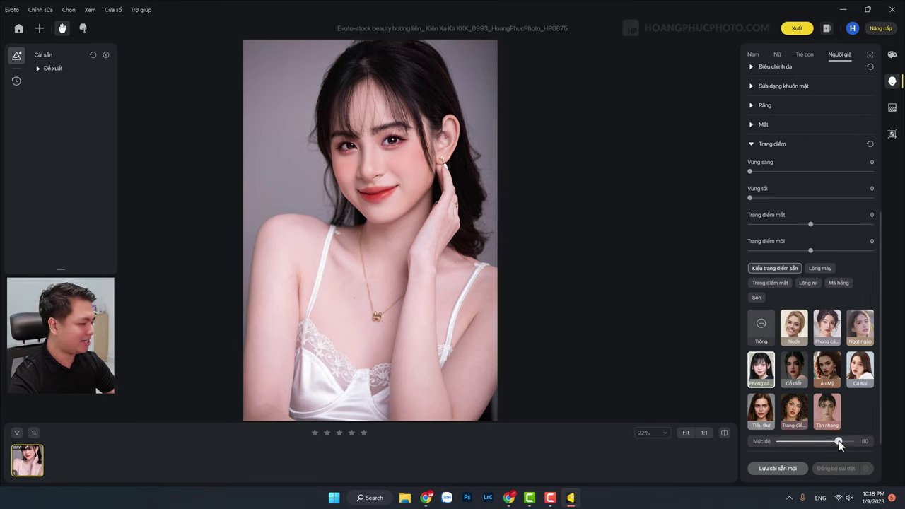
pyautogui.moveTo(838, 441); pyautogui.dragTo(812, 441)
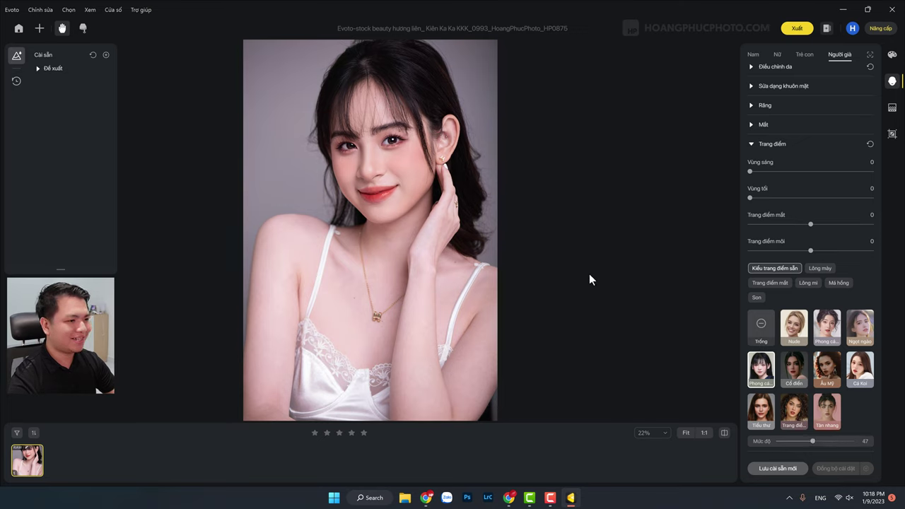
# - Apply eyebrow style 02 and eyelash style 02 to the portrait
pyautogui.scroll(-1, 858, 420)
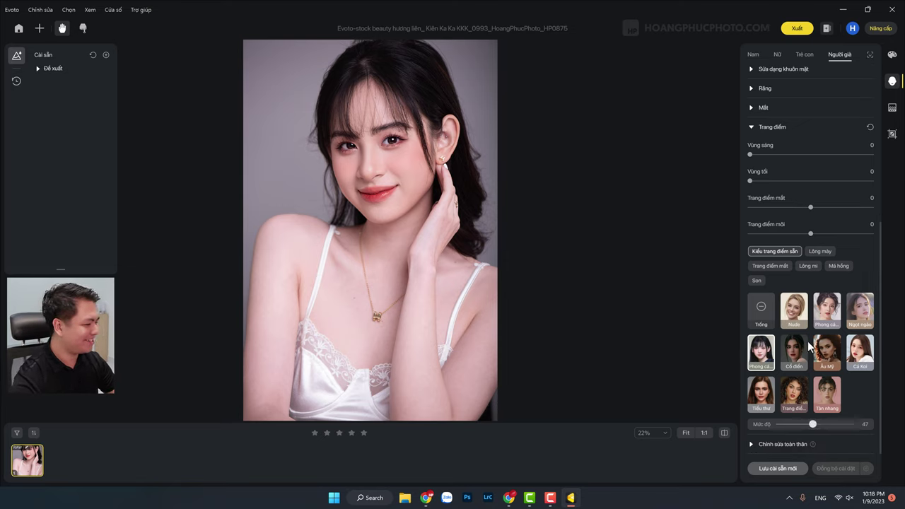
pyautogui.click(819, 252)
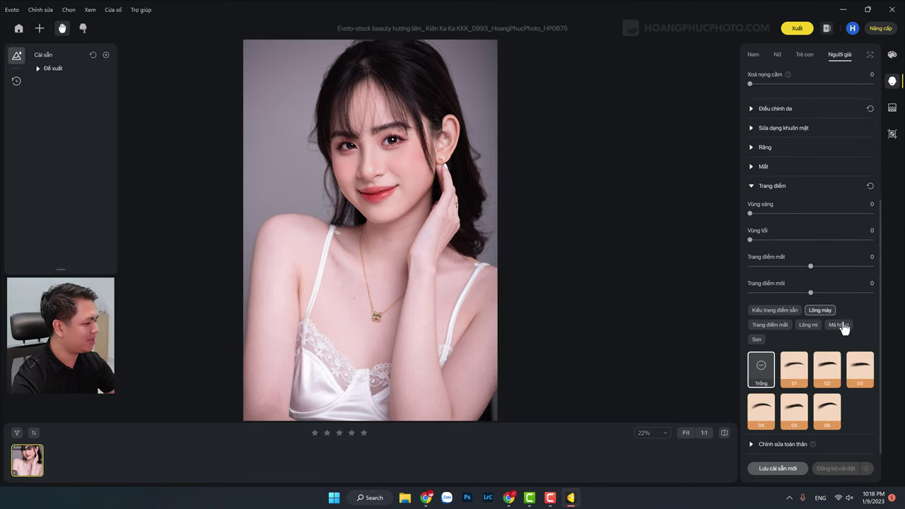
pyautogui.click(828, 365)
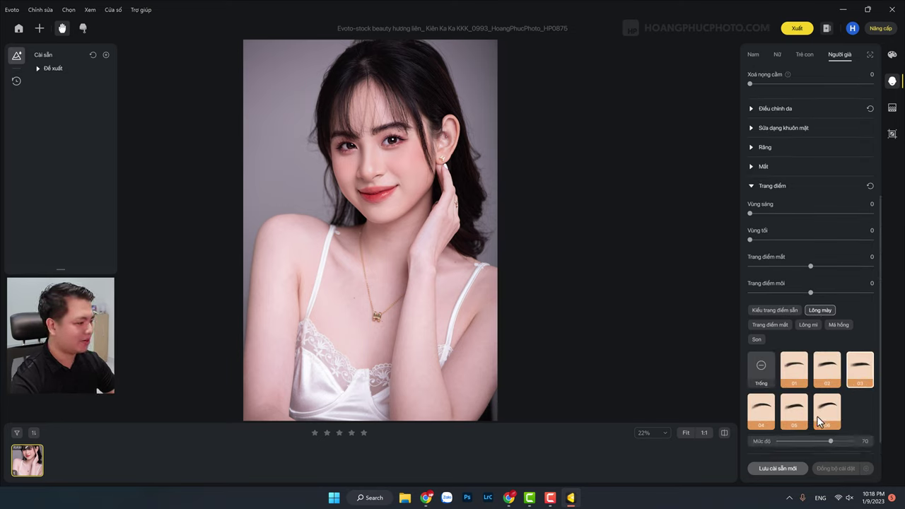
pyautogui.click(801, 373)
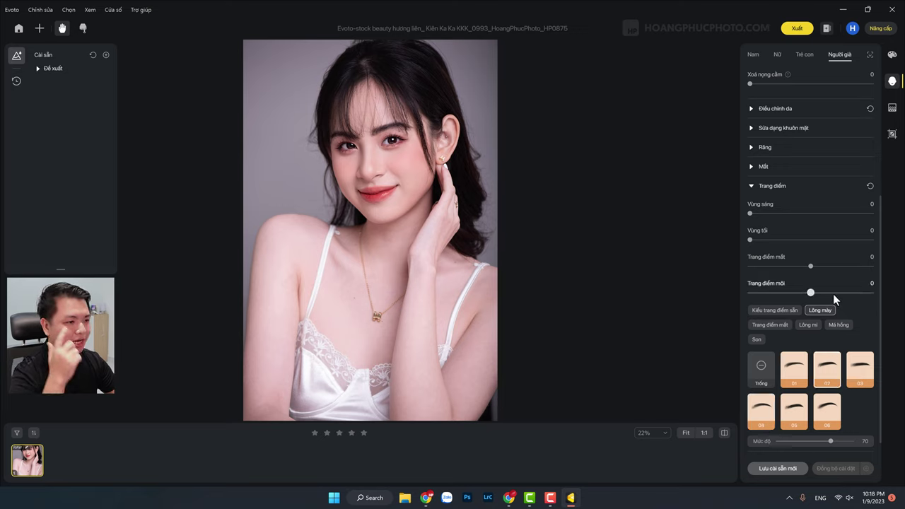
pyautogui.click(805, 325)
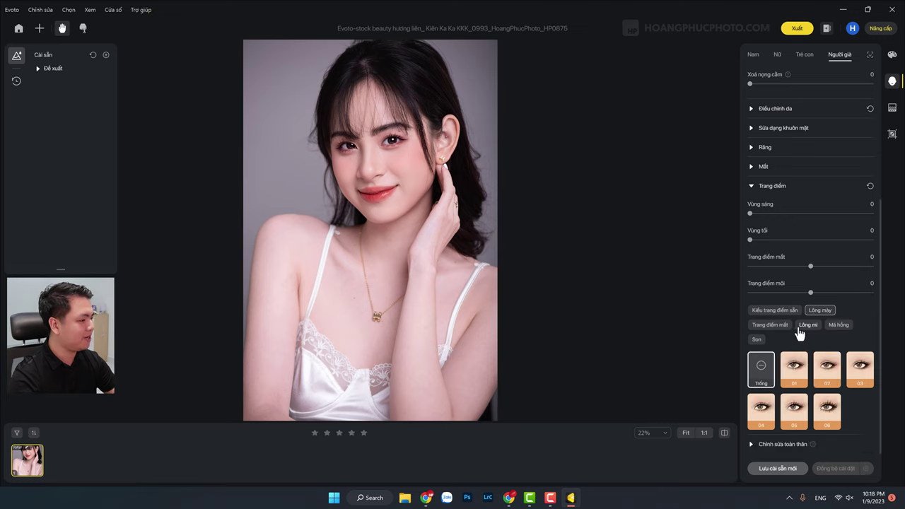
pyautogui.click(800, 370)
pyautogui.click(827, 368)
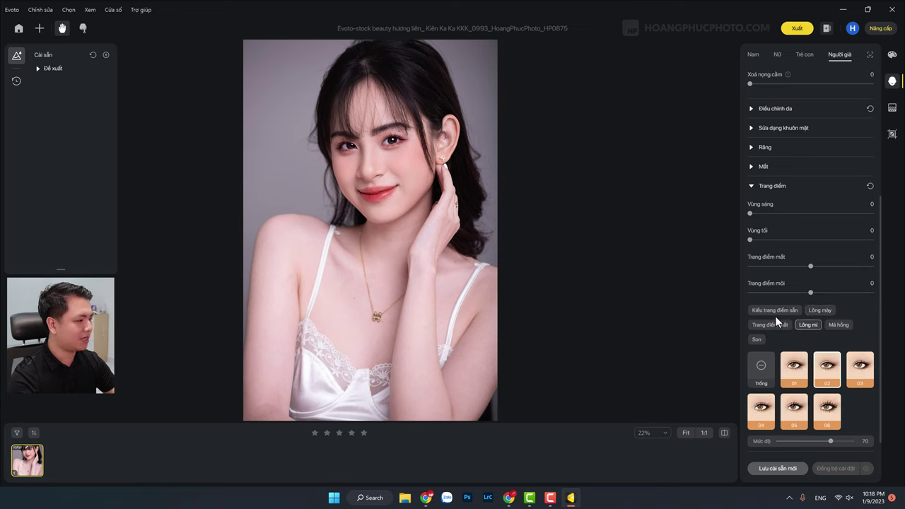
# - Browse the makeup, blush and lipstick presets, then expand the whole-body retouch adjustments
pyautogui.scroll(-1, 862, 328)
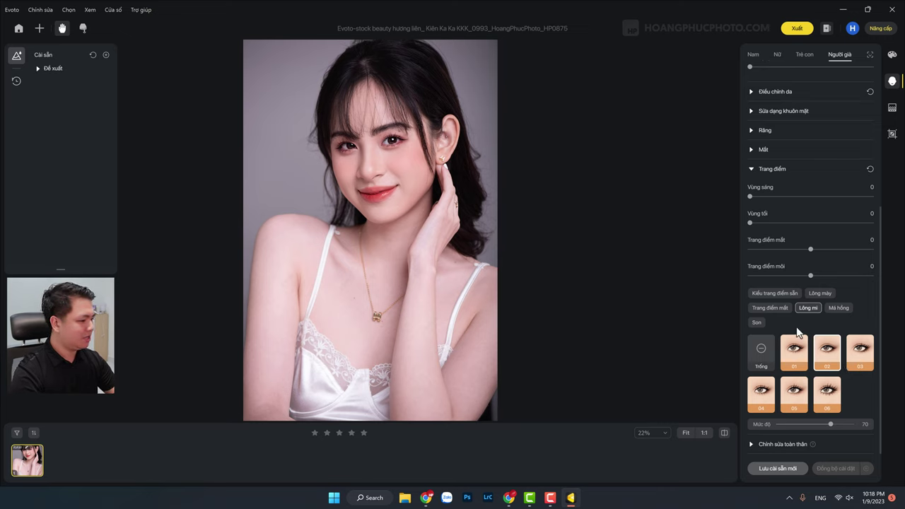
pyautogui.click(773, 294)
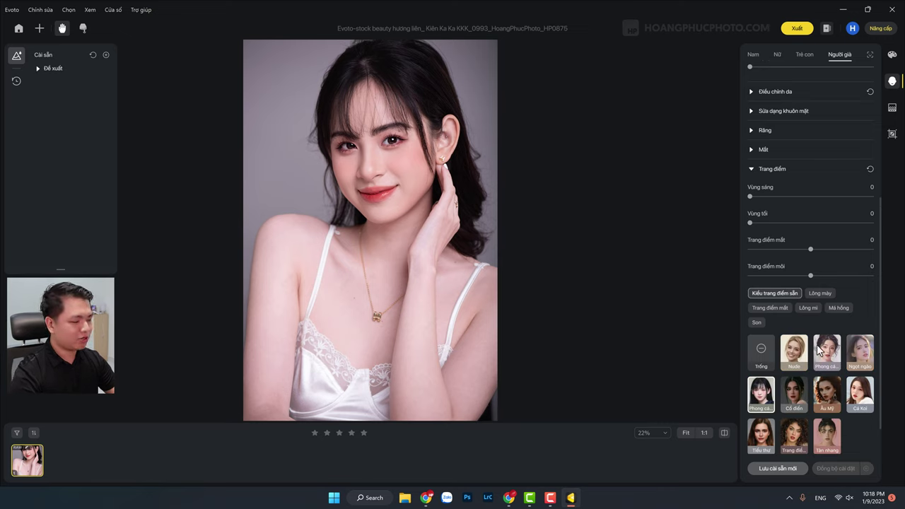
pyautogui.click(756, 322)
pyautogui.click(838, 308)
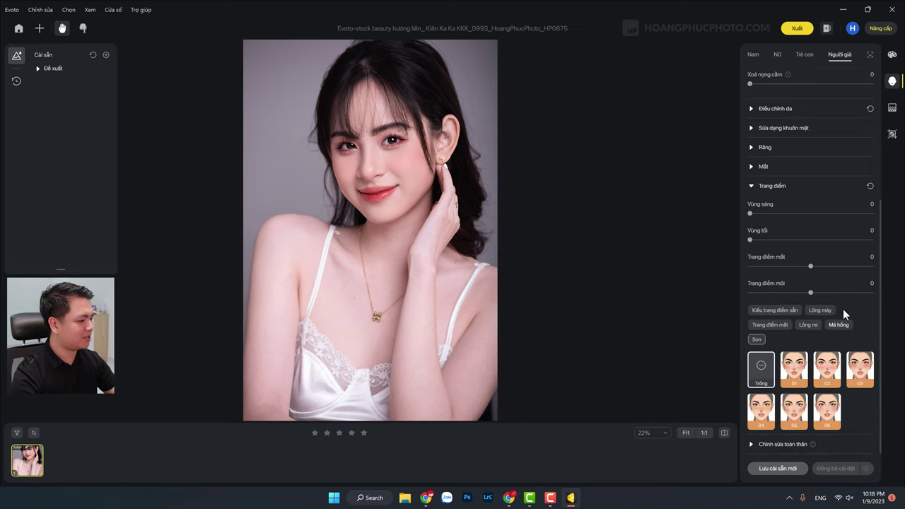
pyautogui.click(755, 341)
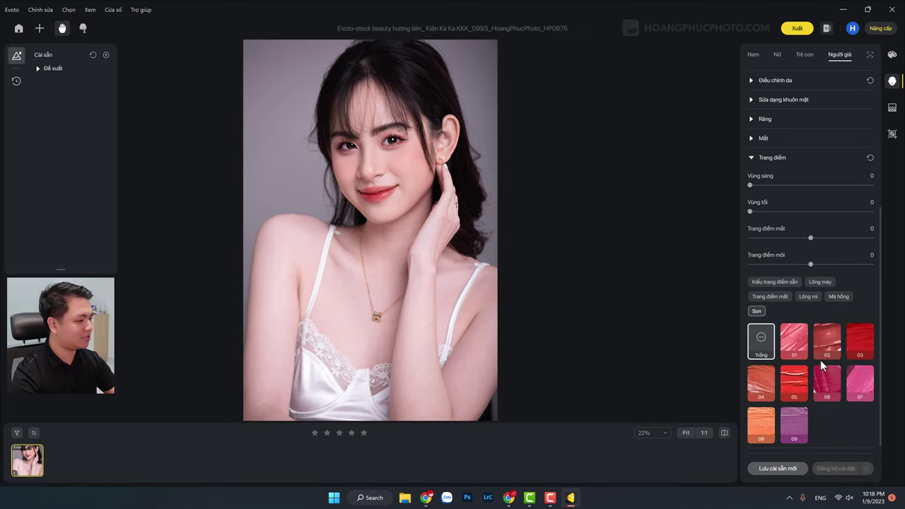
pyautogui.click(748, 440)
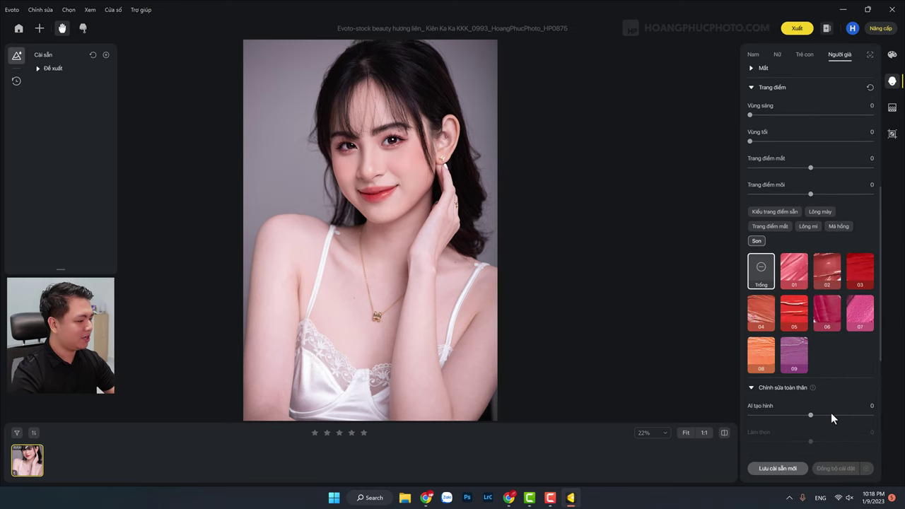
pyautogui.scroll(-2, 830, 412)
pyautogui.scroll(-1, 832, 405)
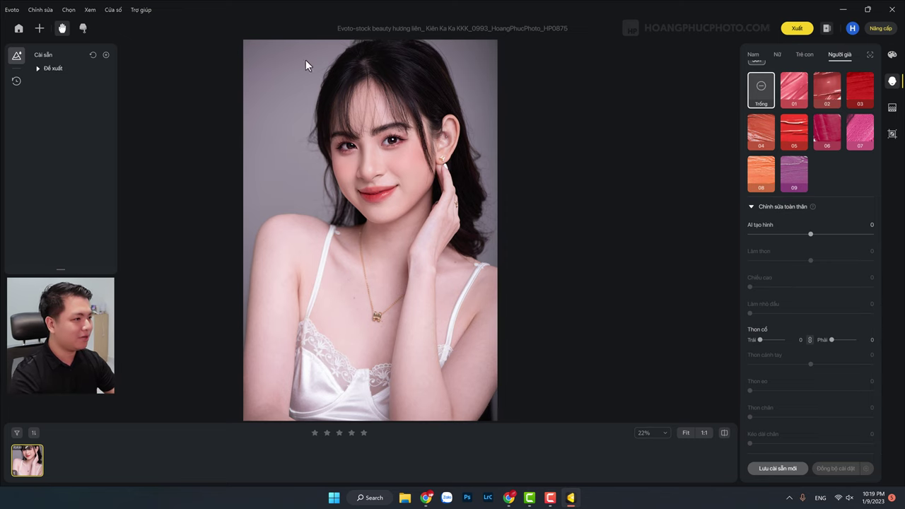
# - Open the couple-with-scooter project, set body height to 60, and compare against the original
pyautogui.click(22, 33)
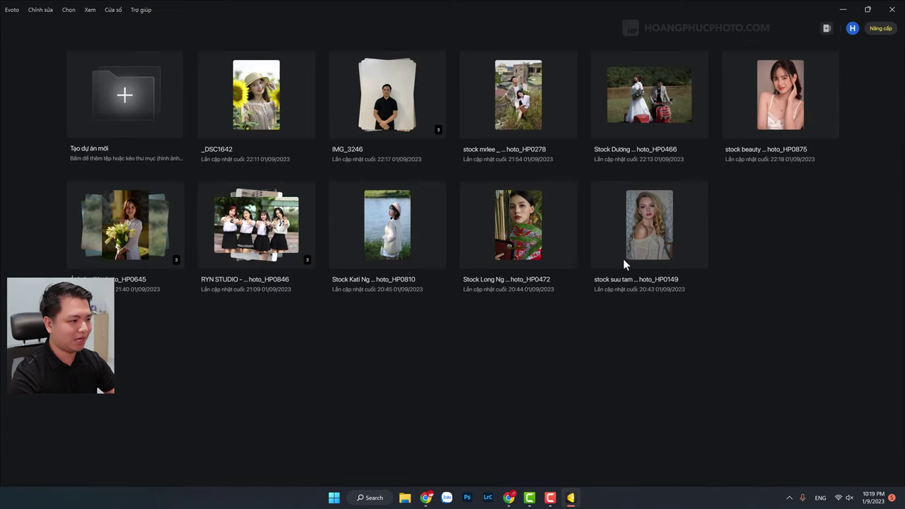
pyautogui.click(639, 107)
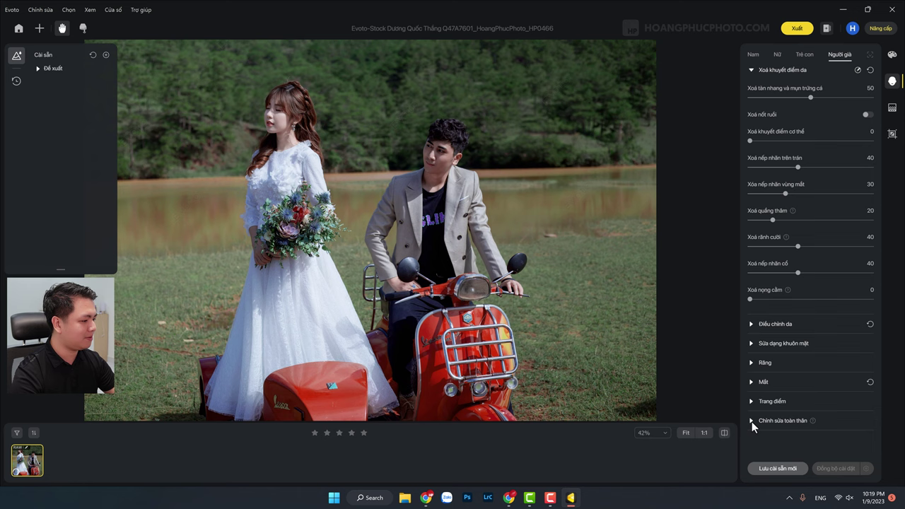
pyautogui.click(752, 422)
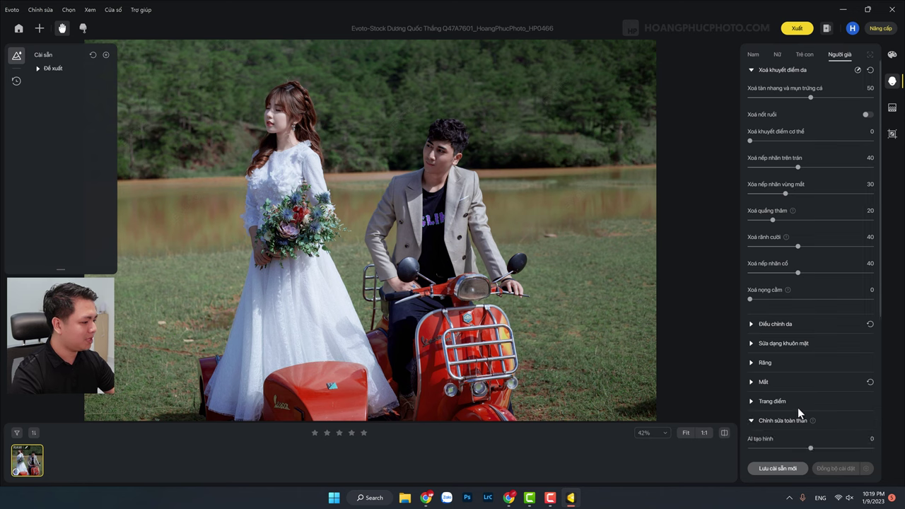
pyautogui.scroll(-3, 797, 407)
pyautogui.moveTo(751, 319); pyautogui.dragTo(822, 320)
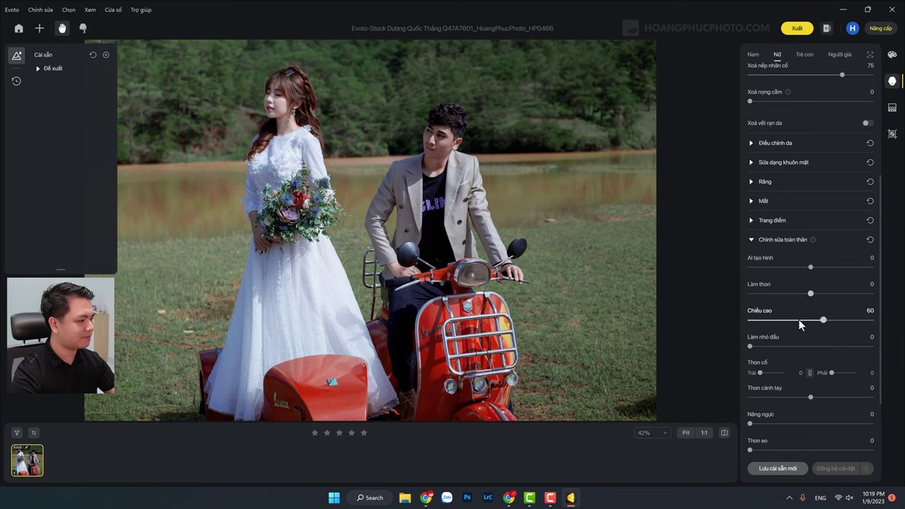
pyautogui.click(518, 275)
pyautogui.click(518, 275)
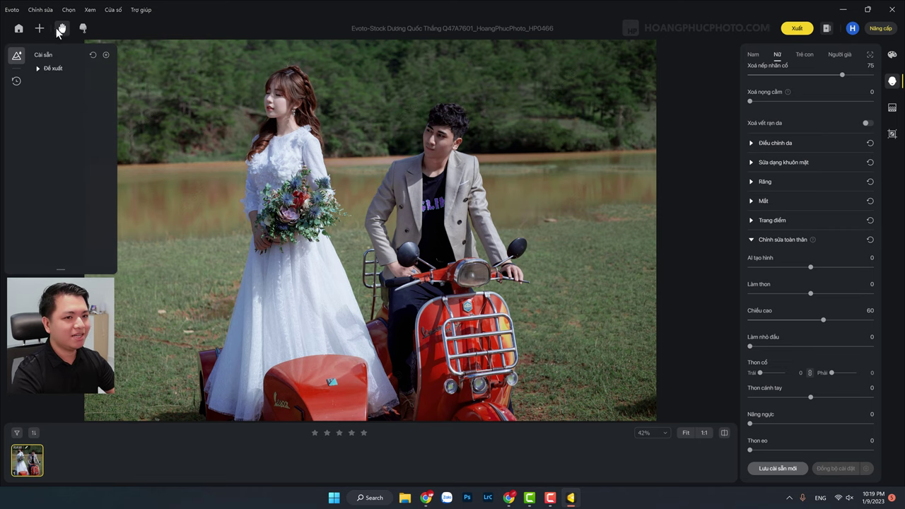
# - Test the leg sliders, leaving them at 0, and return to the project gallery
pyautogui.scroll(-2, 849, 407)
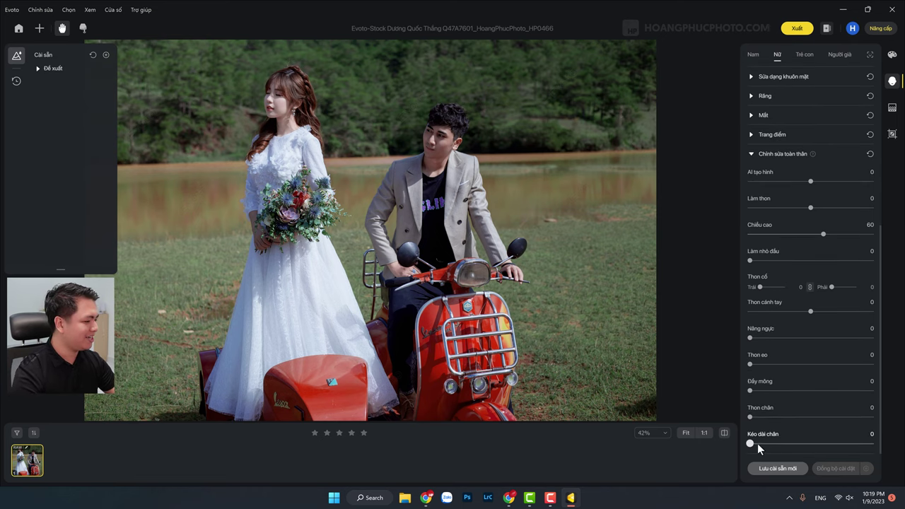
pyautogui.moveTo(751, 443)
pyautogui.mouseDown()
pyautogui.moveTo(799, 443)
pyautogui.moveTo(751, 443)
pyautogui.mouseUp()
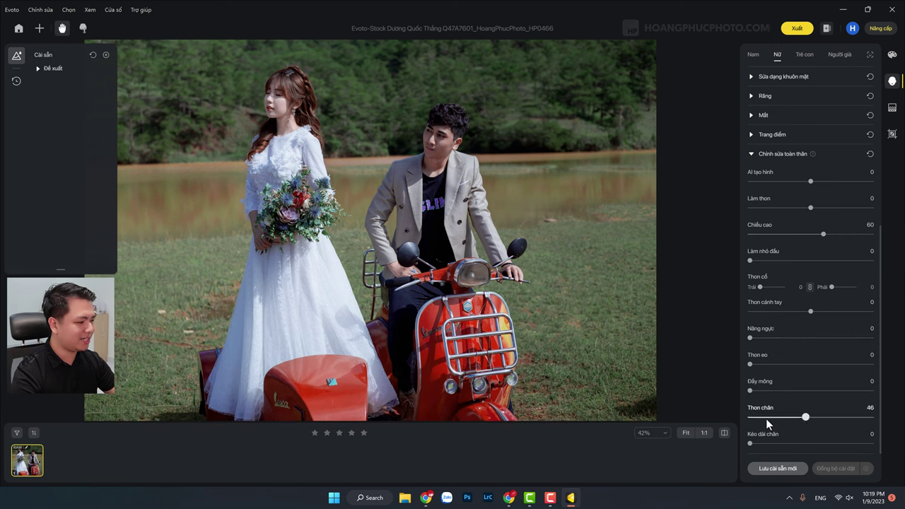
pyautogui.moveTo(799, 417)
pyautogui.mouseDown()
pyautogui.moveTo(749, 417)
pyautogui.moveTo(788, 390)
pyautogui.mouseUp()
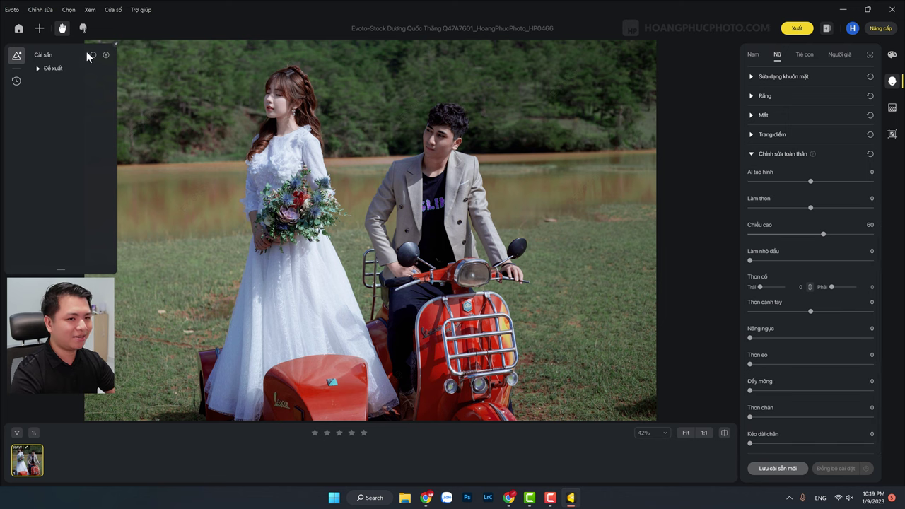
pyautogui.click(18, 29)
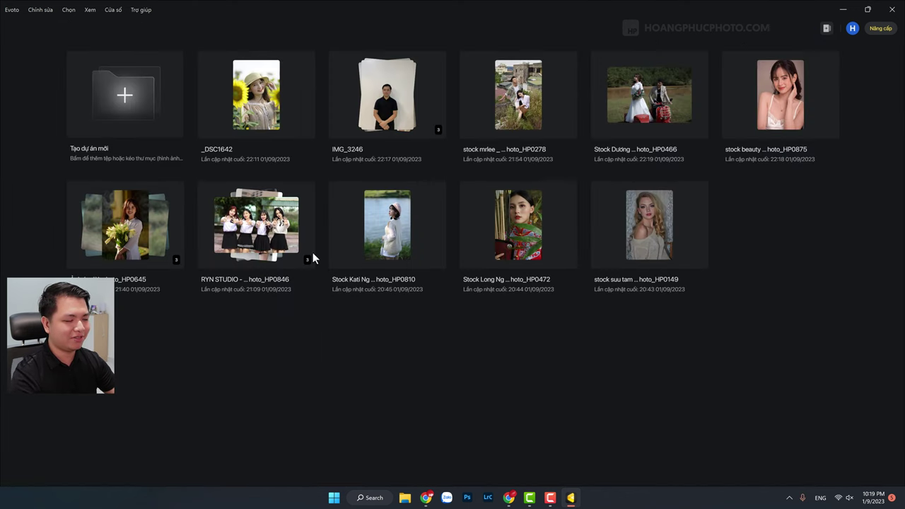
# - Check the _DSC1642 sunflower portrait's background tab, then open the IMG_3246 portrait instead
pyautogui.click(291, 109)
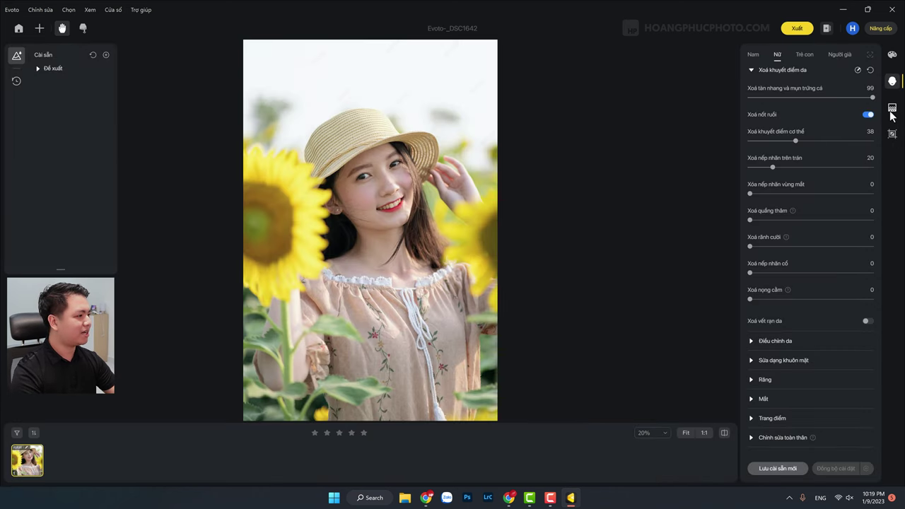
pyautogui.click(891, 110)
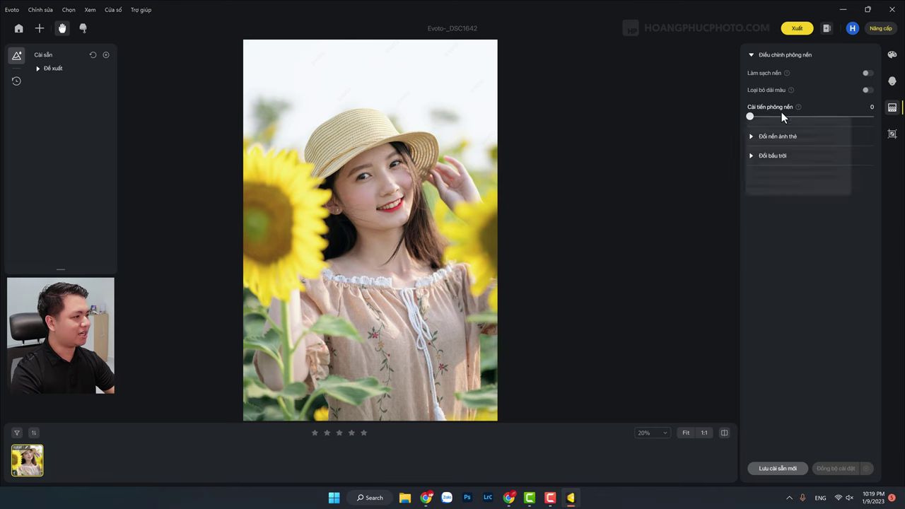
pyautogui.click(19, 29)
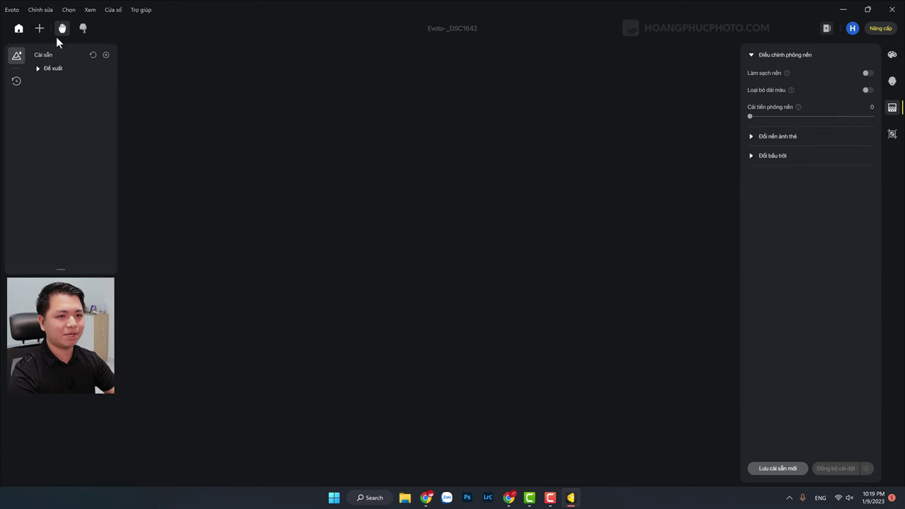
pyautogui.click(393, 115)
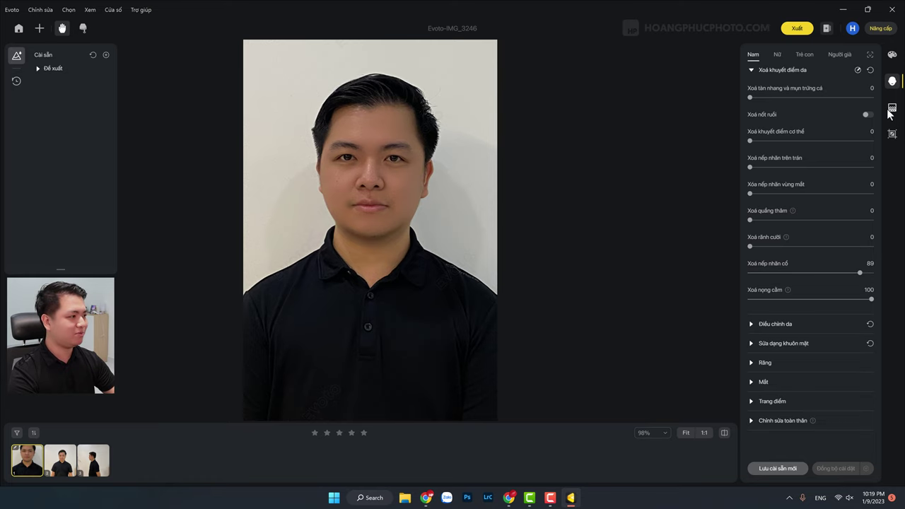
# - Reset the crop to show the whole photo and save the uncropped framing
pyautogui.click(891, 134)
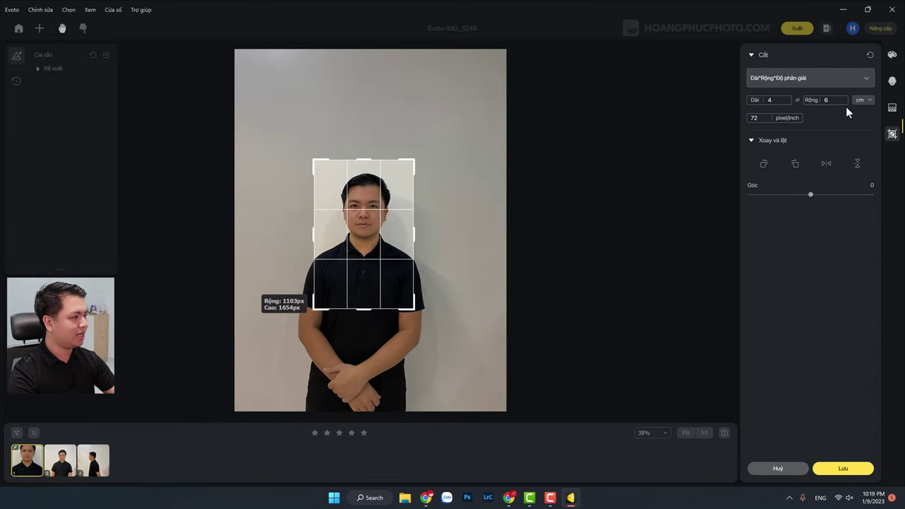
pyautogui.click(869, 56)
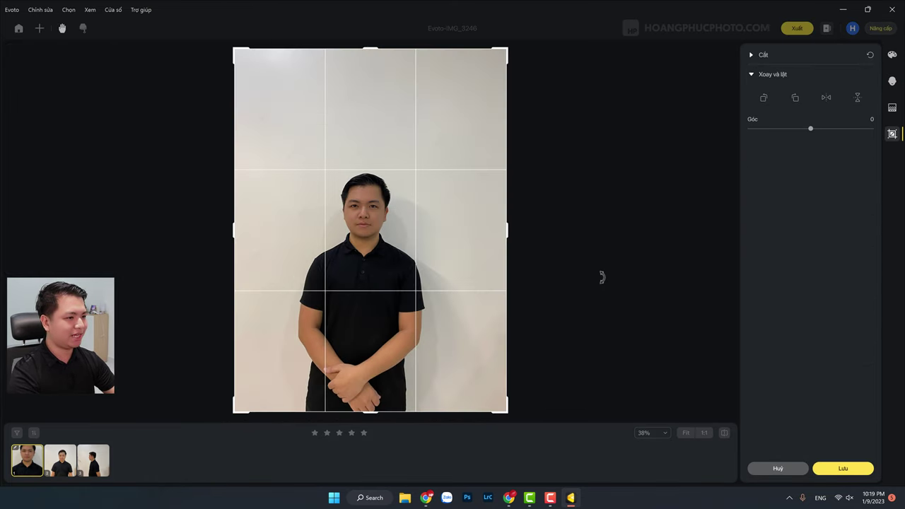
pyautogui.press('Return')
pyautogui.click(891, 108)
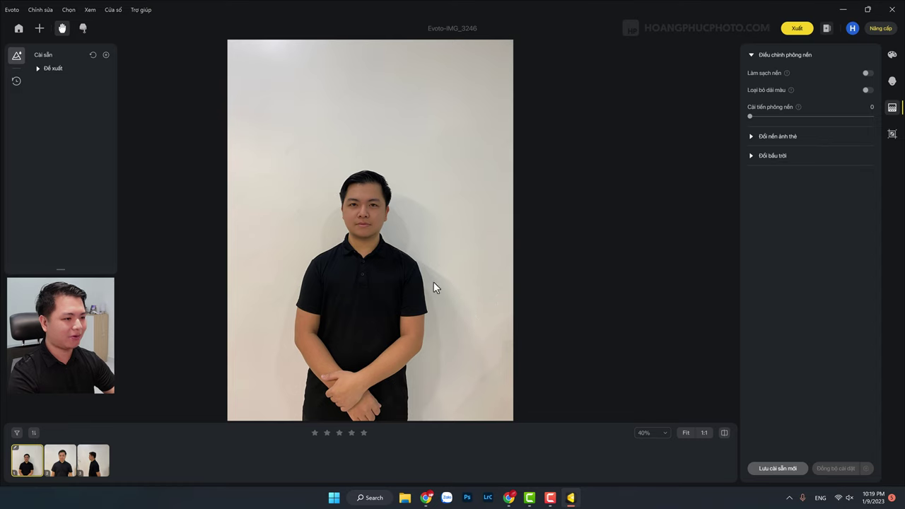
# - Enable colour banding removal and background cleaning, and set background enhancement to 86
pyautogui.click(867, 90)
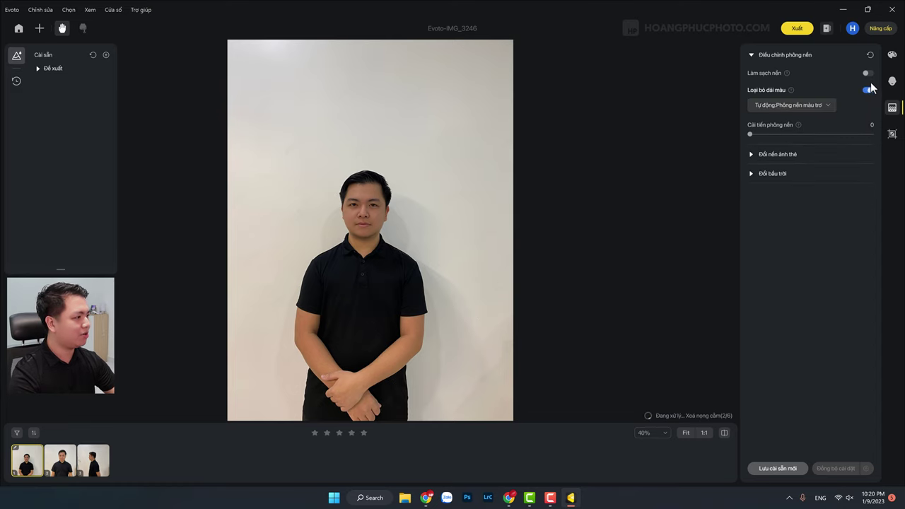
pyautogui.click(867, 74)
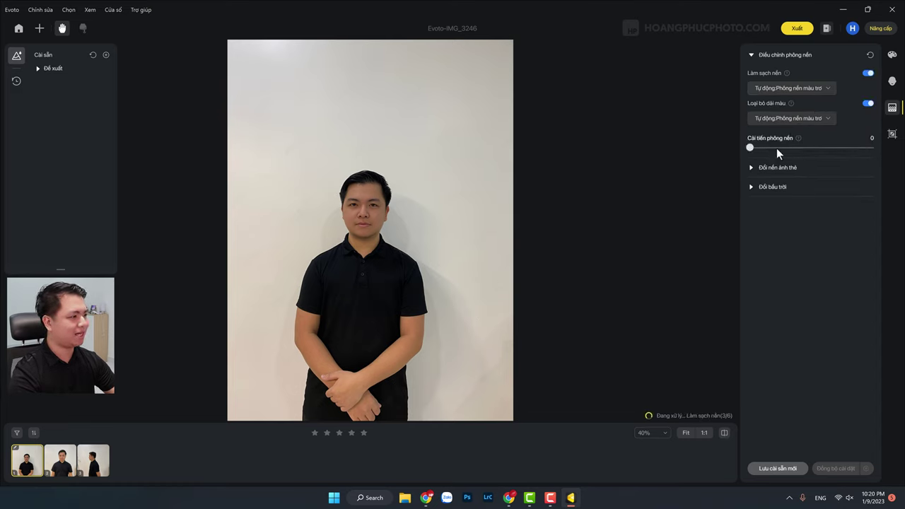
pyautogui.moveTo(754, 145); pyautogui.dragTo(832, 148)
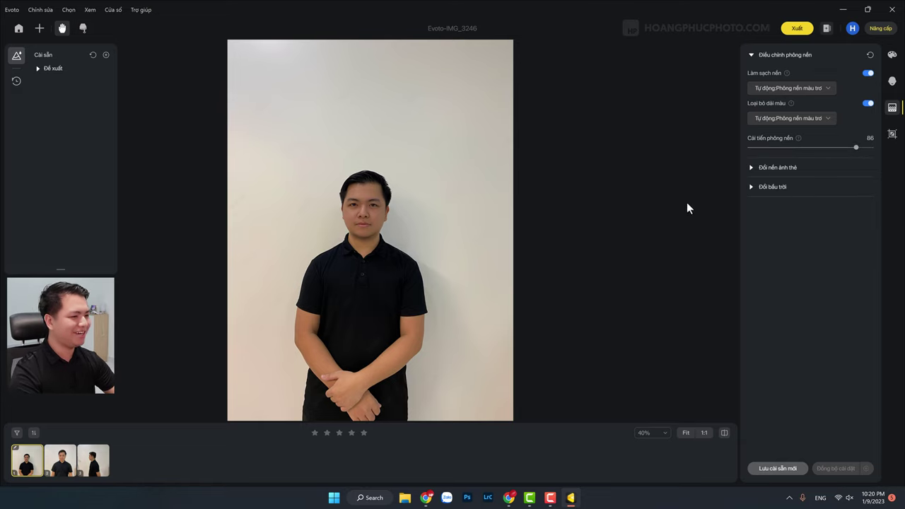
# - Replace the ID-photo backdrop with the X.dương5 blue and set edge adjustment to 12
pyautogui.click(752, 167)
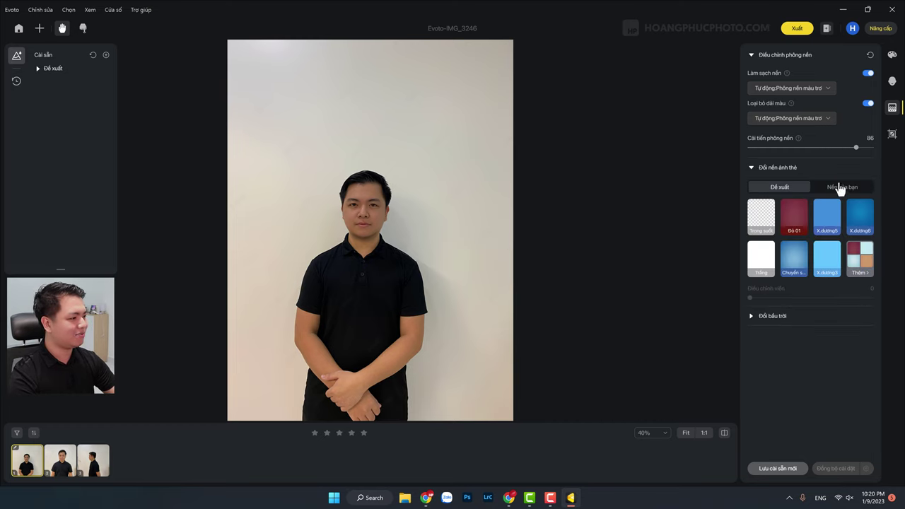
pyautogui.click(839, 188)
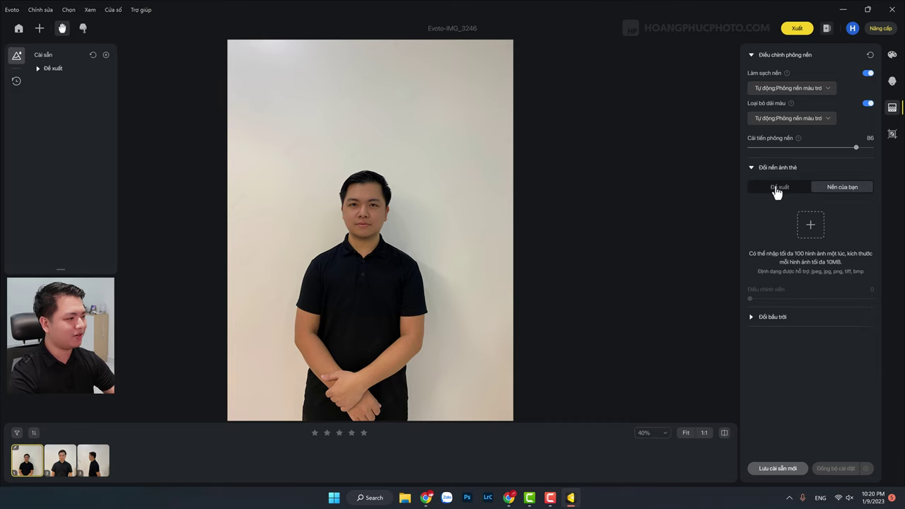
pyautogui.click(777, 189)
pyautogui.click(829, 212)
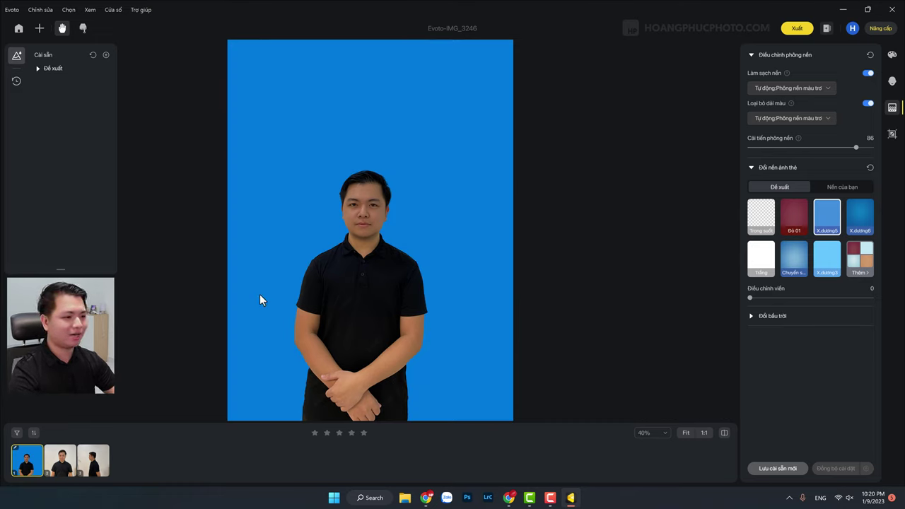
pyautogui.moveTo(749, 297); pyautogui.dragTo(762, 297)
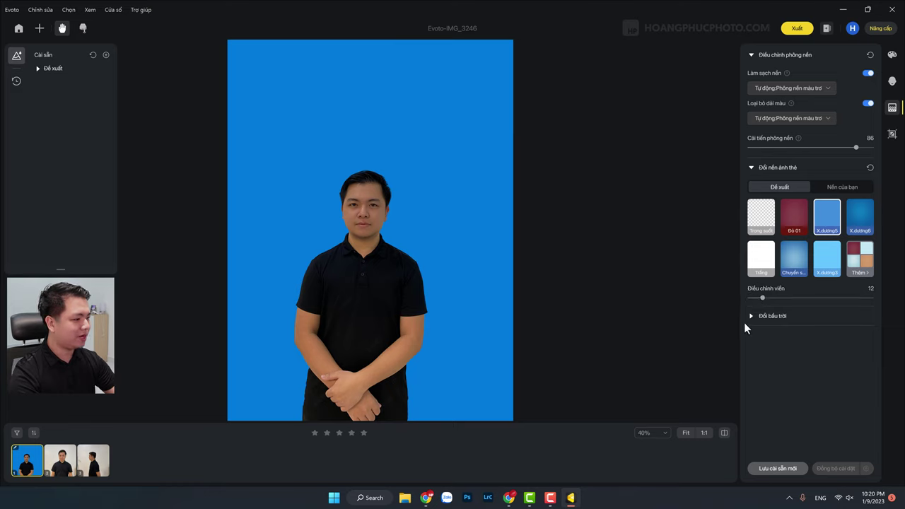
# - Look over the sky replacement options, then go back to the projects grid
pyautogui.click(752, 317)
pyautogui.scroll(-1, 827, 355)
pyautogui.scroll(-1, 816, 362)
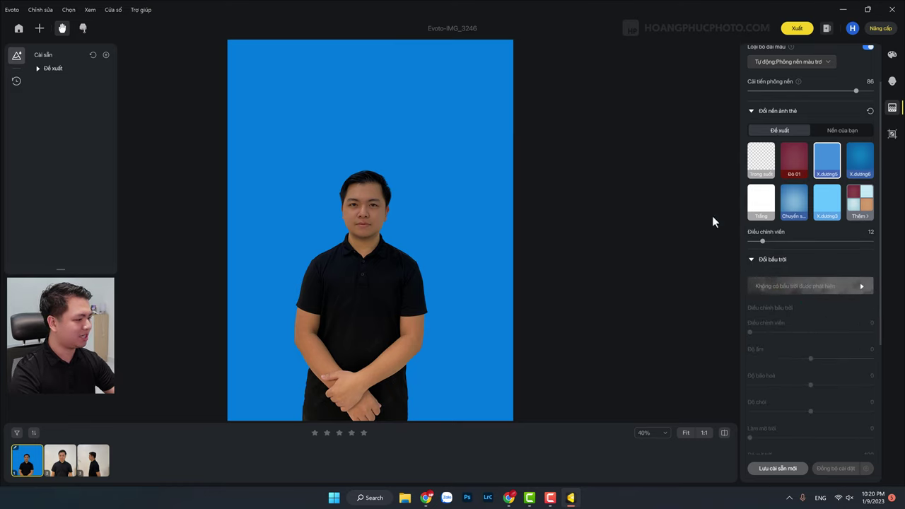
pyautogui.click(19, 29)
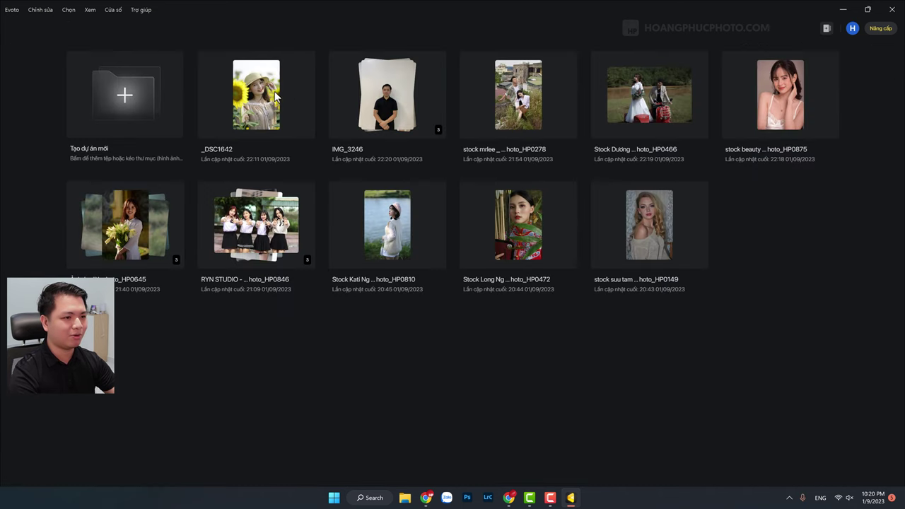
pyautogui.click(365, 97)
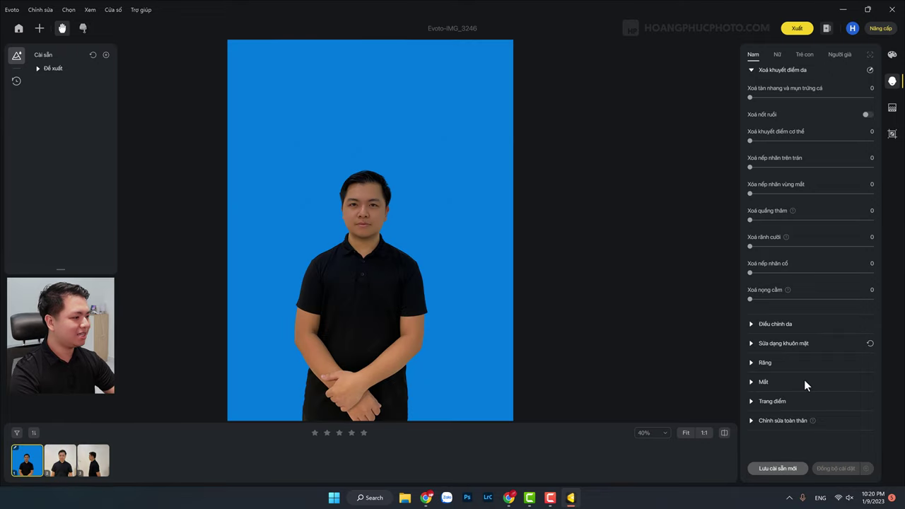
pyautogui.click(891, 133)
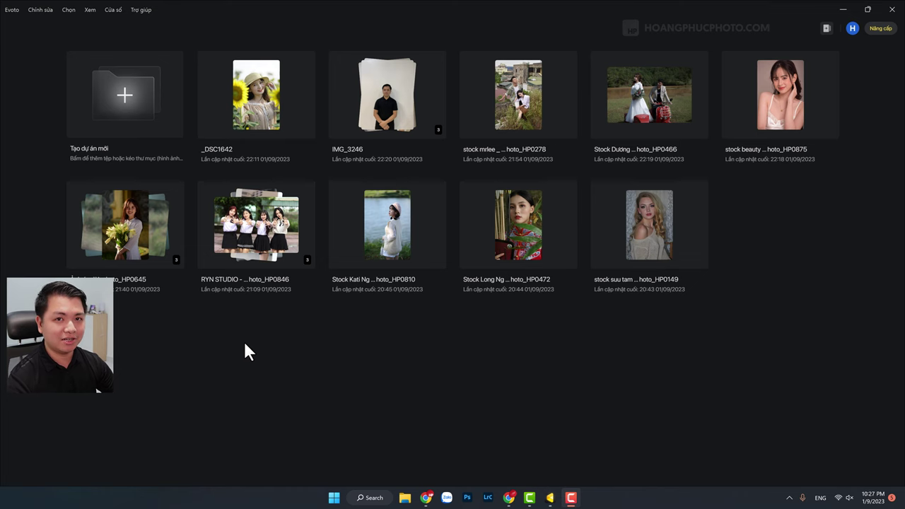
# - Open the RYN STUDIO photo; set acne removal 71, blemish removal 52, forehead wrinkles 33
pyautogui.doubleClick(257, 248)
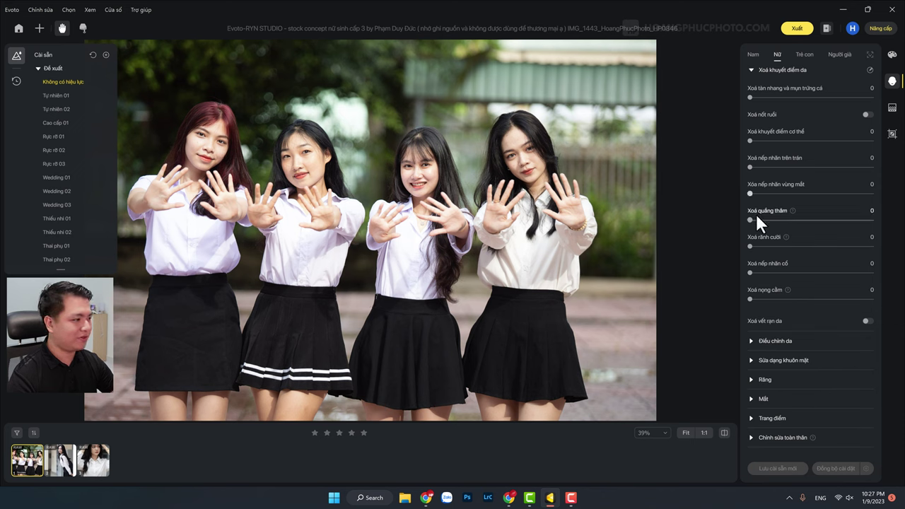
pyautogui.moveTo(751, 97); pyautogui.dragTo(837, 97)
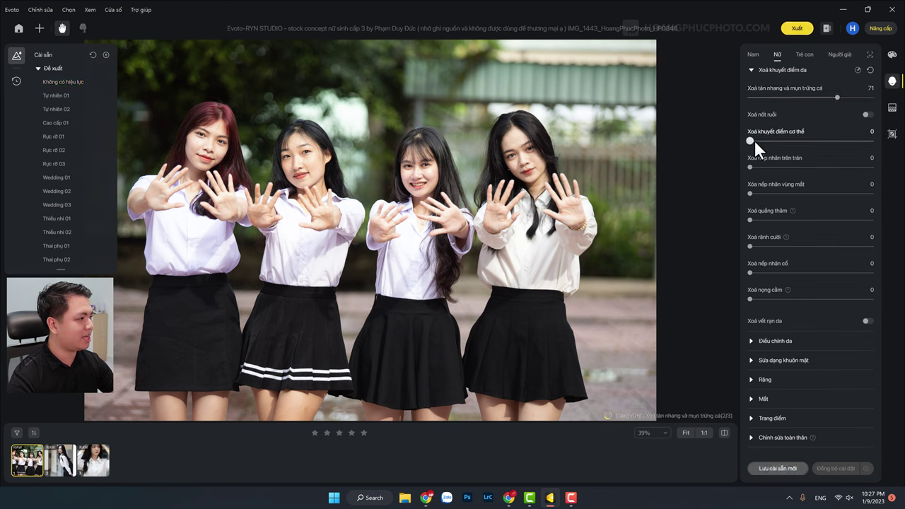
pyautogui.moveTo(751, 140); pyautogui.dragTo(813, 140)
pyautogui.moveTo(750, 166); pyautogui.dragTo(789, 167)
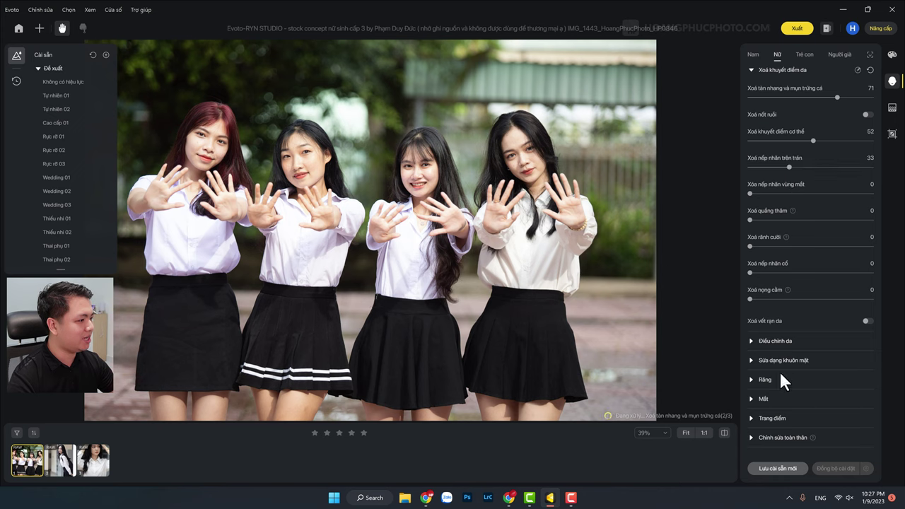
# - Brighten the skin to 87 and smooth facial skin to 31
pyautogui.click(749, 340)
pyautogui.scroll(-1, 770, 343)
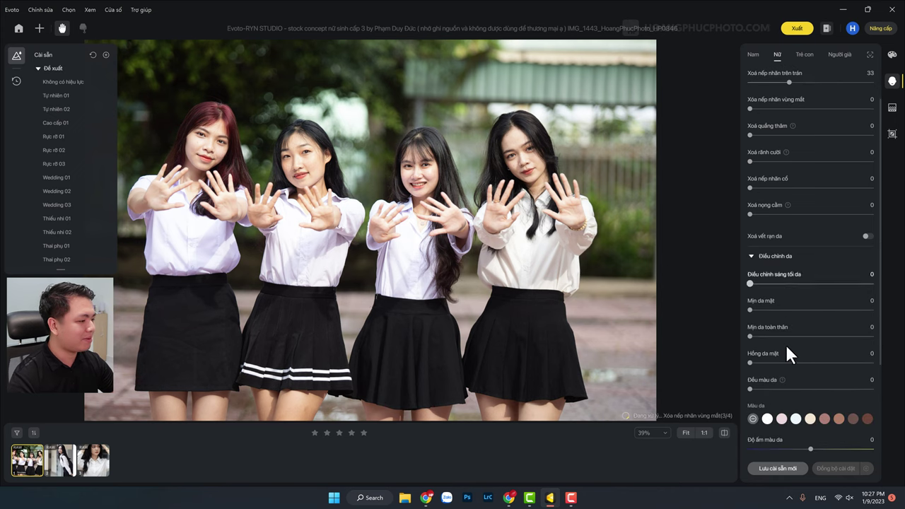
pyautogui.moveTo(750, 283); pyautogui.dragTo(857, 283)
pyautogui.moveTo(750, 310); pyautogui.dragTo(785, 309)
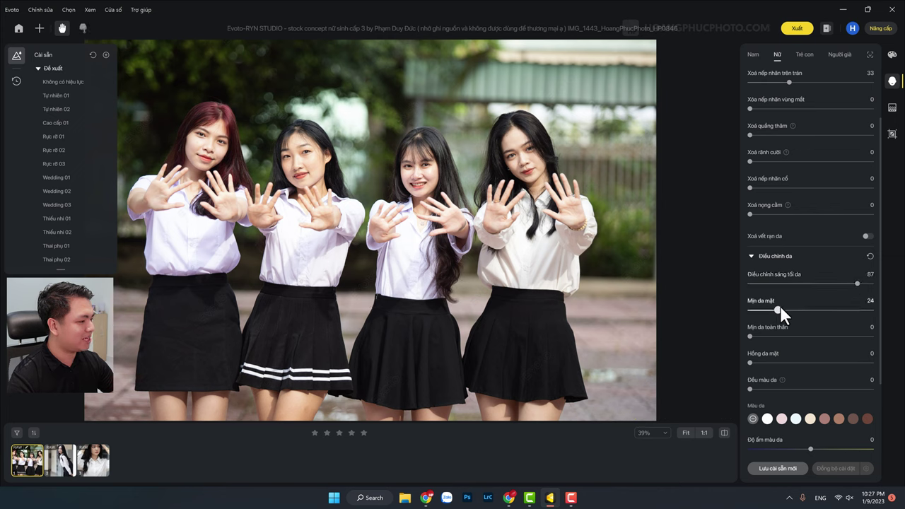
# - Apply the white skin tone to faces at strength 22
pyautogui.scroll(-1, 809, 323)
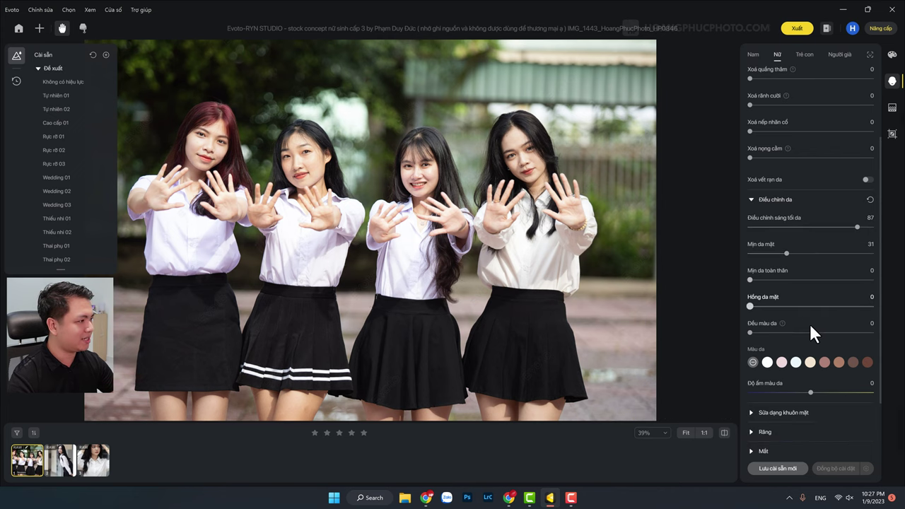
pyautogui.scroll(-1, 809, 325)
pyautogui.click(767, 316)
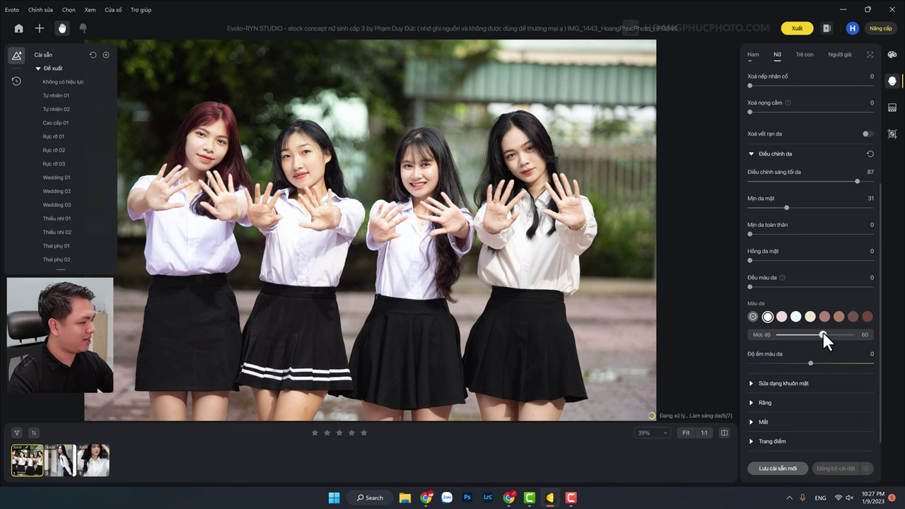
pyautogui.moveTo(814, 335); pyautogui.dragTo(792, 335)
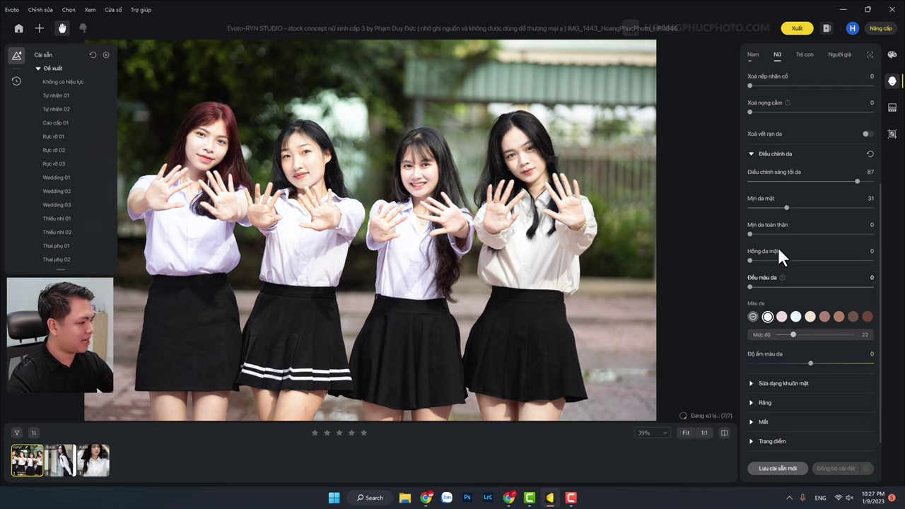
pyautogui.click(891, 57)
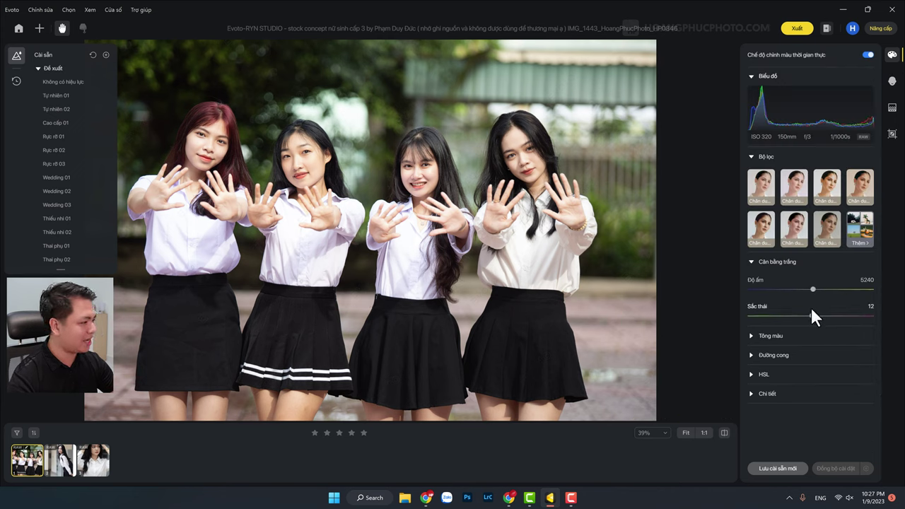
# - In Tone, lower exposure to -0.45 and lift the shadows to 25
pyautogui.click(749, 336)
pyautogui.moveTo(809, 362); pyautogui.dragTo(804, 363)
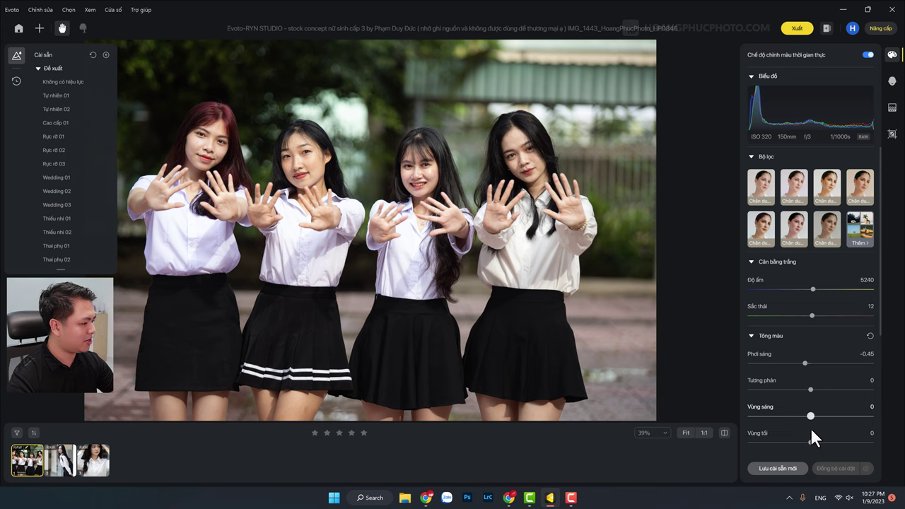
pyautogui.moveTo(810, 442)
pyautogui.mouseDown()
pyautogui.moveTo(824, 442)
pyautogui.moveTo(796, 416)
pyautogui.mouseUp()
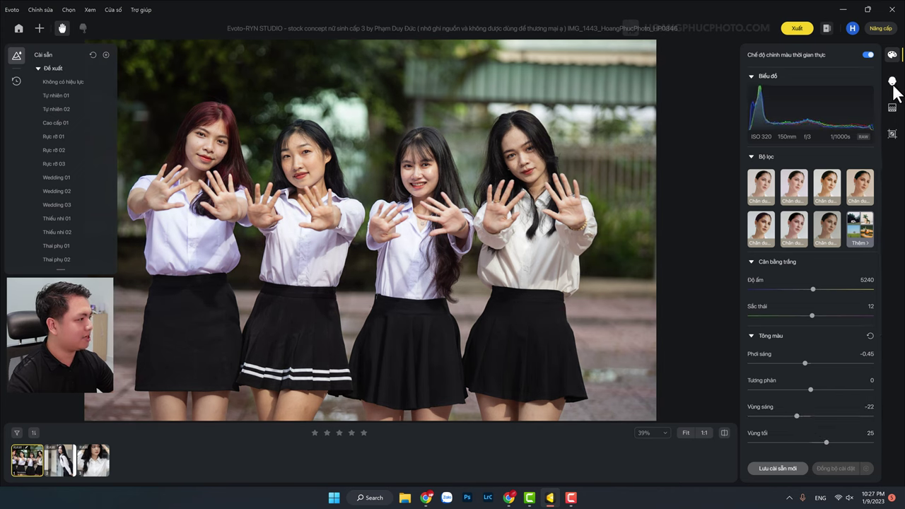
# - Back in face retouching, switch on mole removal
pyautogui.click(892, 82)
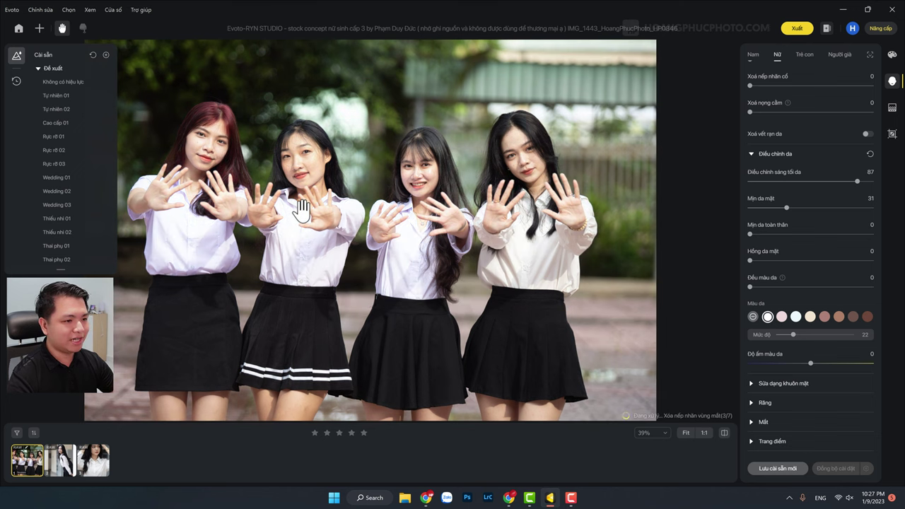
pyautogui.scroll(5, 778, 254)
pyautogui.moveTo(809, 282)
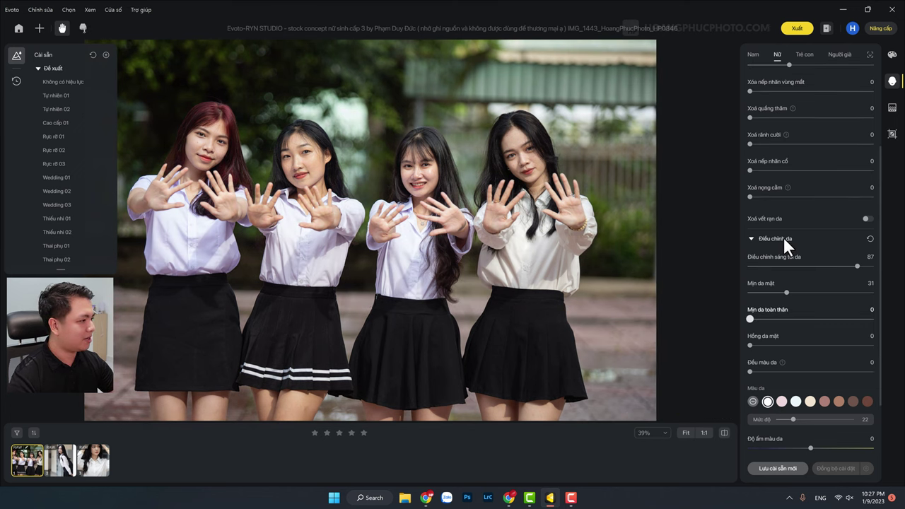
pyautogui.click(867, 115)
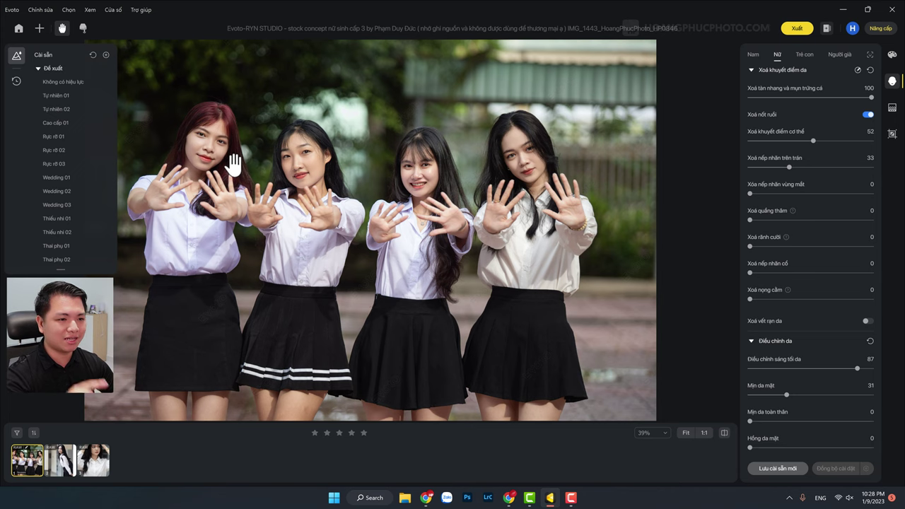
# - Create a new preset, replace its default name with 'Ảnh kỷ yếu', and save it
pyautogui.click(776, 472)
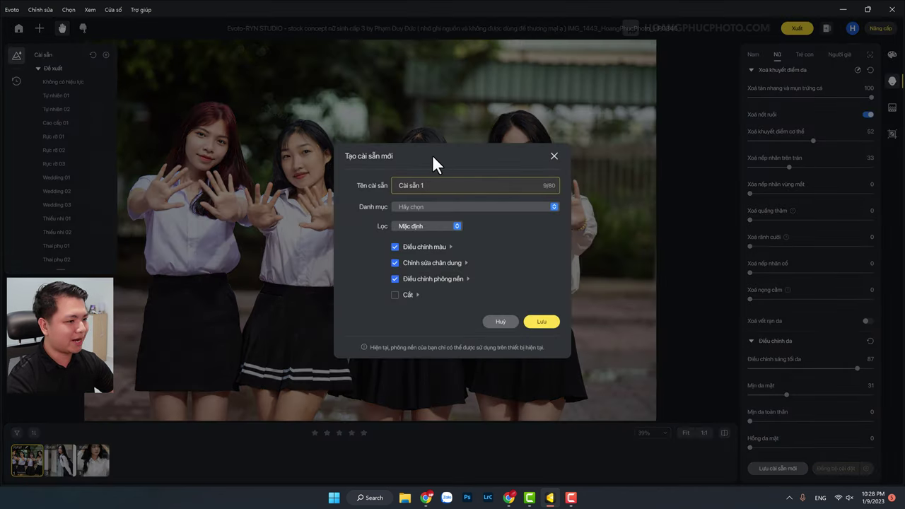
pyautogui.moveTo(440, 187); pyautogui.dragTo(394, 190)
pyautogui.write('Ả')
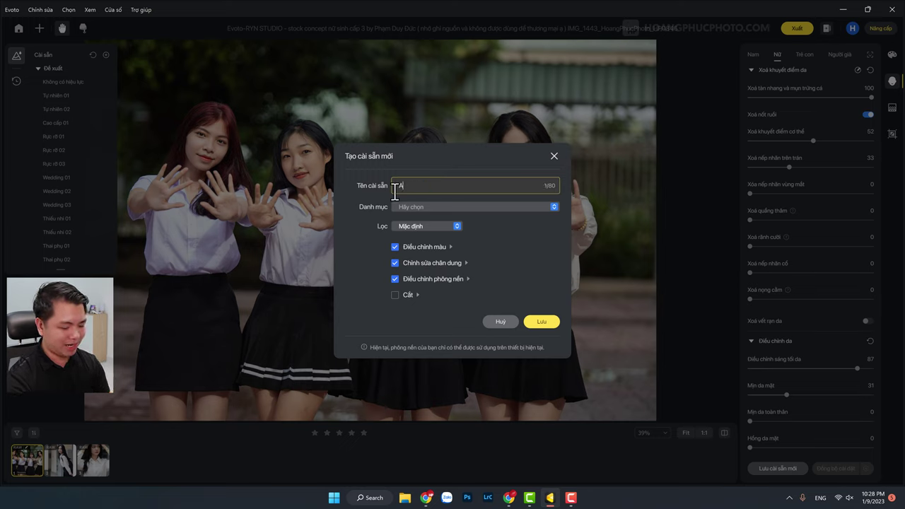
pyautogui.write('nh thẻ')
pyautogui.press('BackSpace')
pyautogui.press('BackSpace')
pyautogui.press('BackSpace')
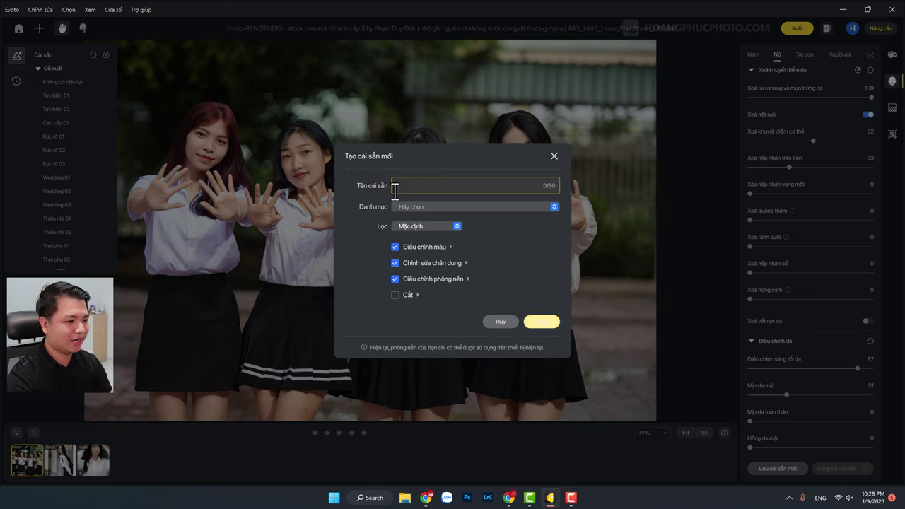
pyautogui.write('nh kỷ')
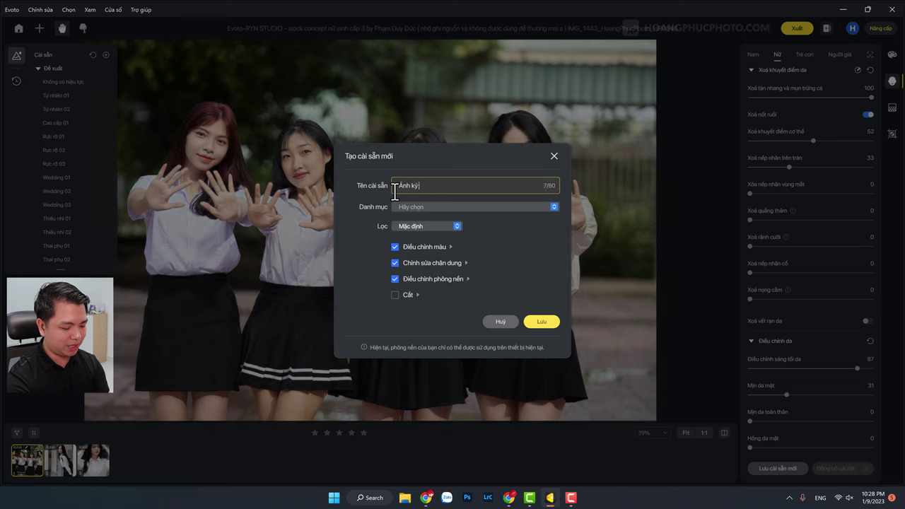
pyautogui.write(' yếu')
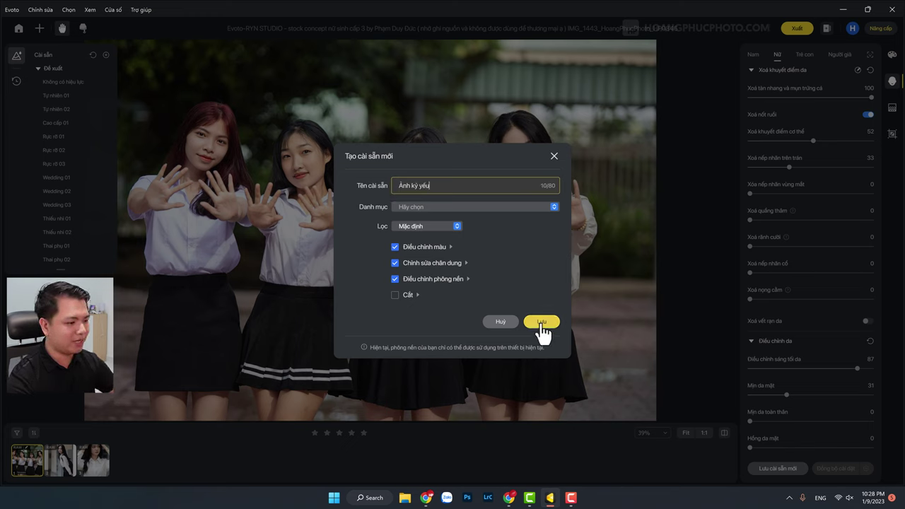
pyautogui.click(499, 324)
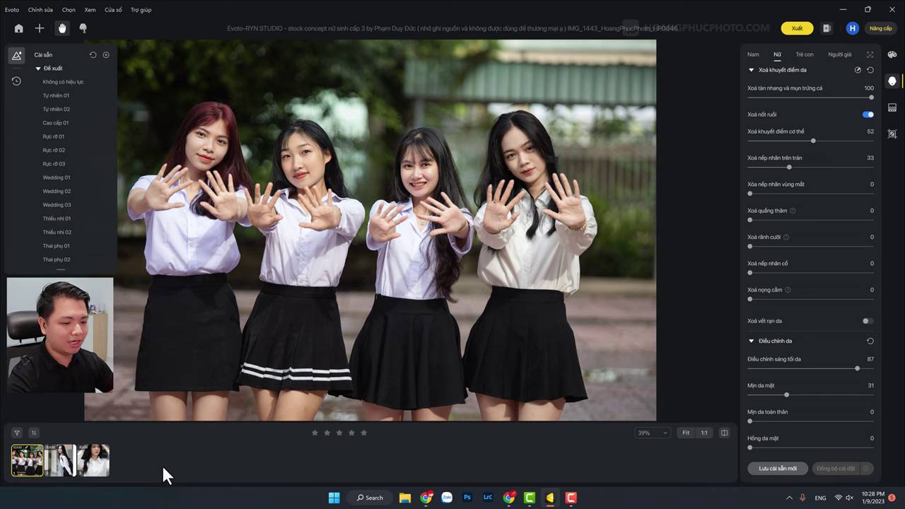
# - Sync the group photo's retouch to the other two selected photos of the set
pyautogui.keyDown('shift'); pyautogui.click(104, 460); pyautogui.keyUp('shift')
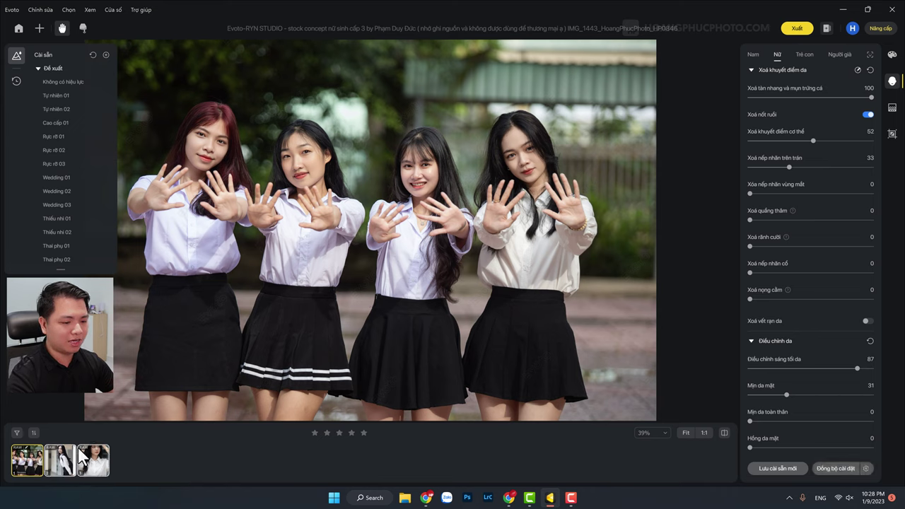
pyautogui.click(132, 460)
pyautogui.click(40, 465)
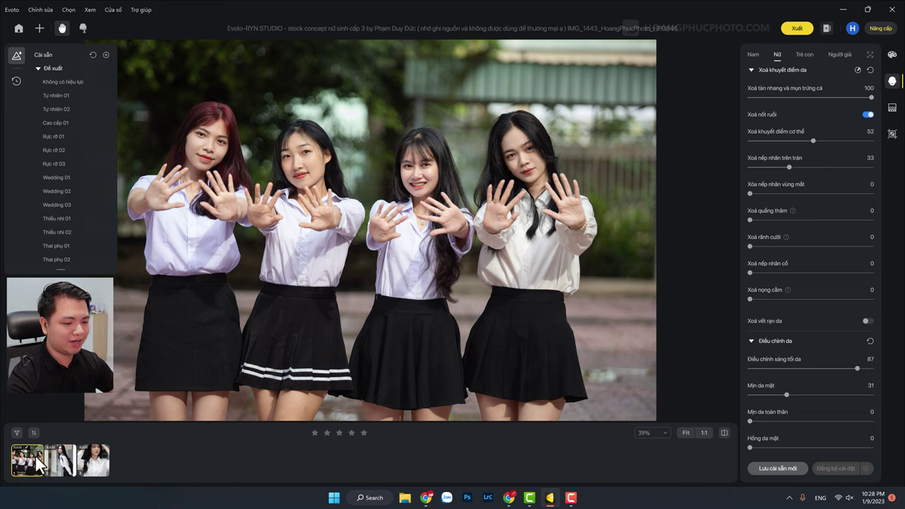
pyautogui.keyDown('shift'); pyautogui.click(93, 455); pyautogui.keyUp('shift')
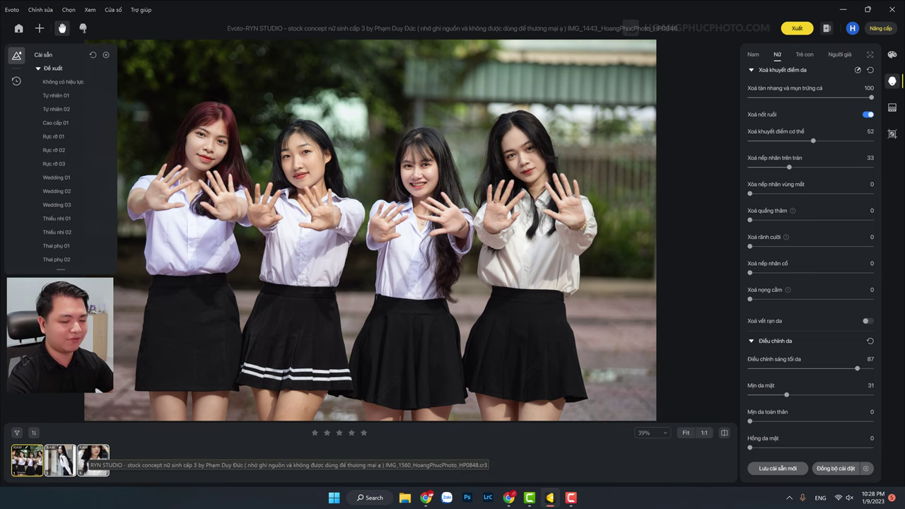
pyautogui.click(833, 468)
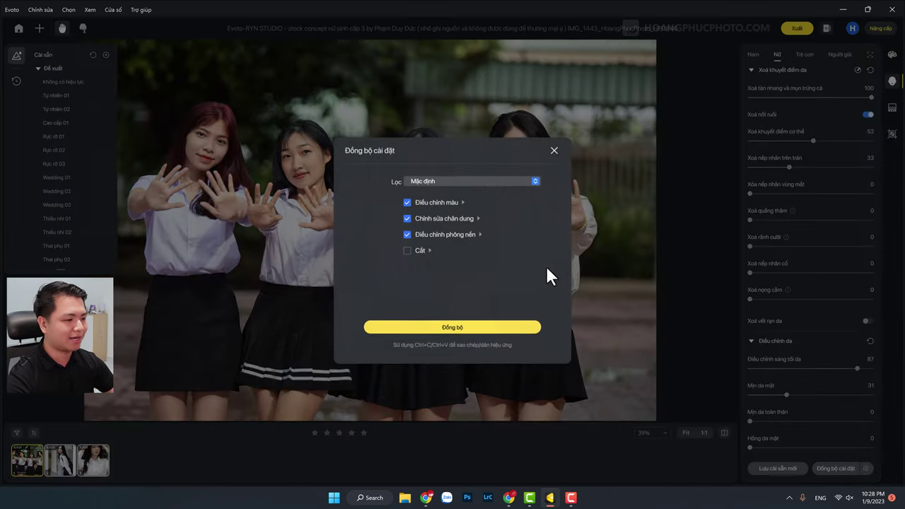
pyautogui.click(484, 328)
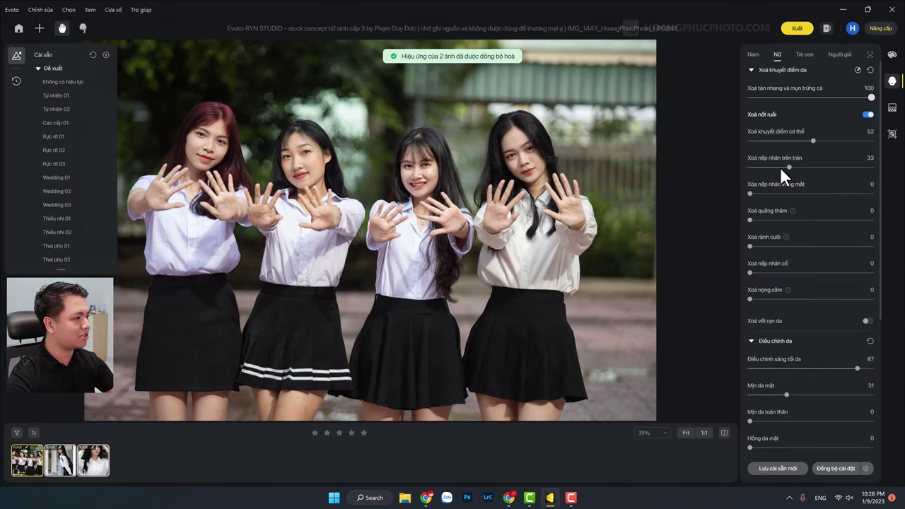
# - Zoom in on the second photo's retouched face, zoom back out, then view the third photo
pyautogui.click(65, 460)
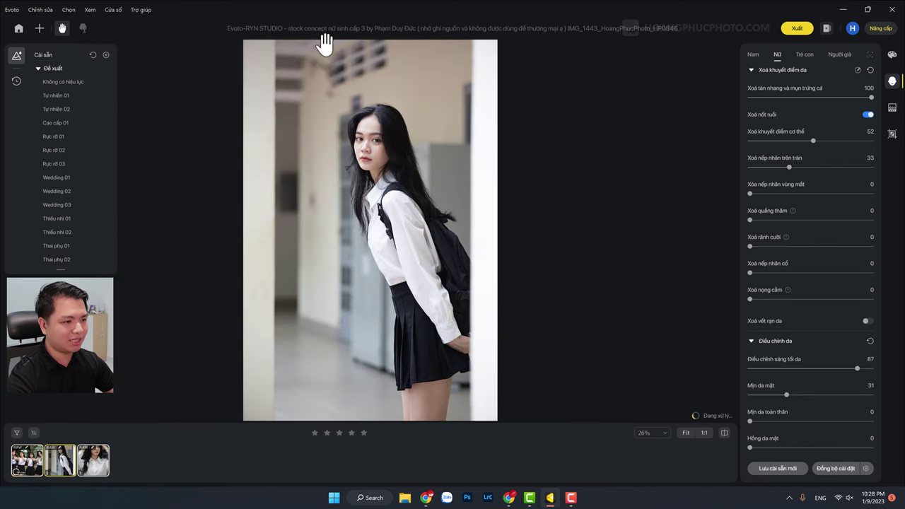
pyautogui.click(379, 147)
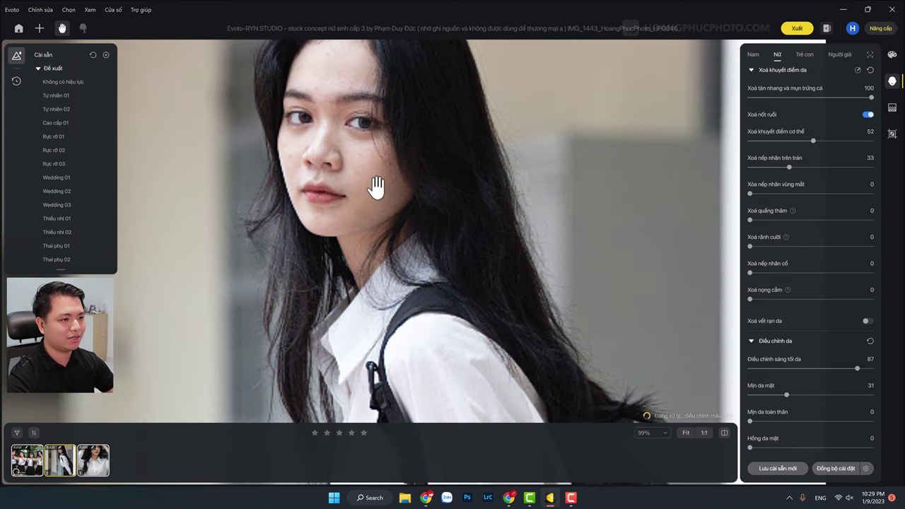
pyautogui.click(372, 189)
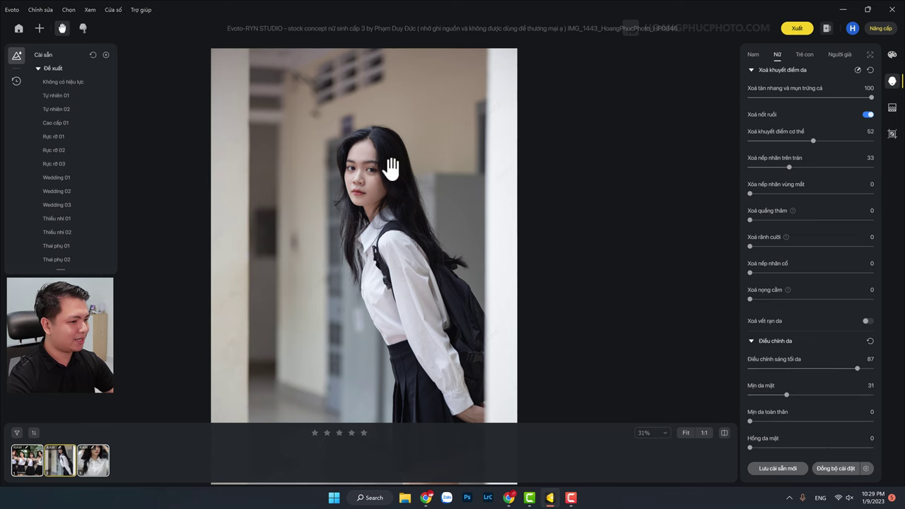
pyautogui.scroll(3, 369, 162)
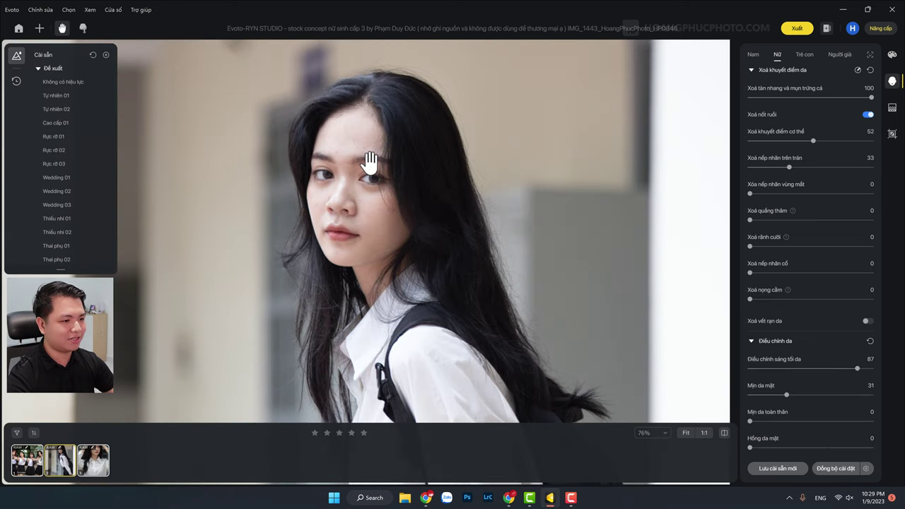
pyautogui.click(369, 162)
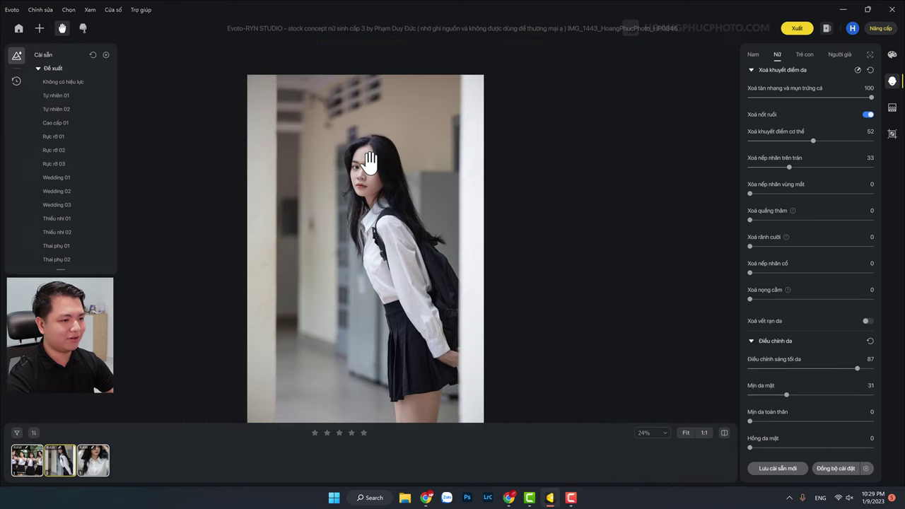
pyautogui.click(92, 456)
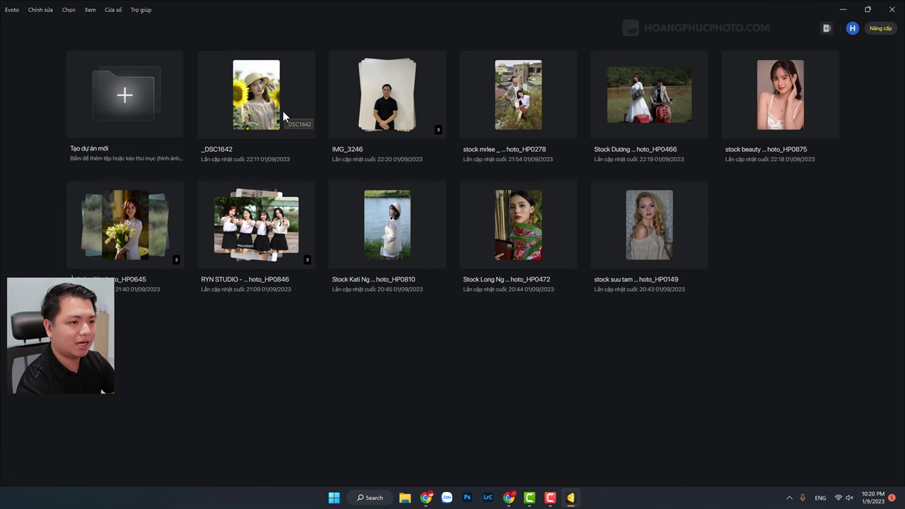
# - Reopen the _DSC1642 sunflower portrait and zoom and pan over the retouched face
pyautogui.click(283, 111)
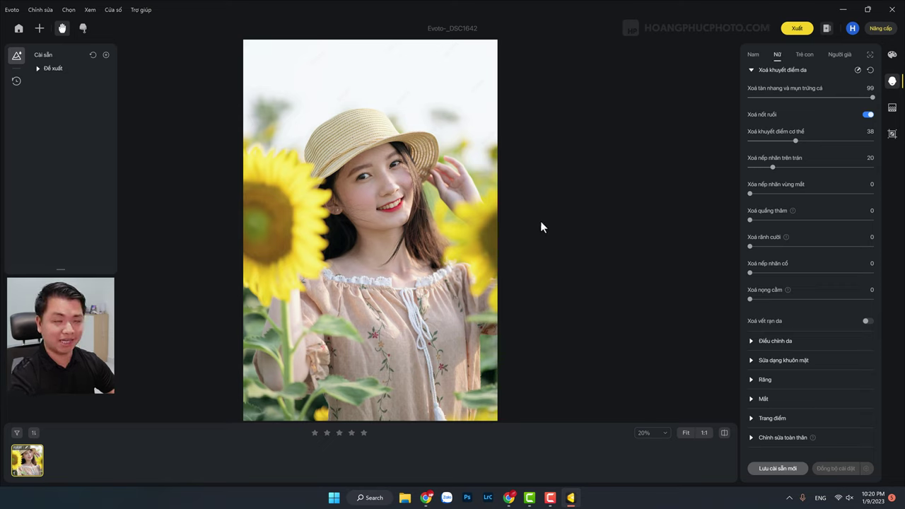
pyautogui.scroll(3, 387, 183)
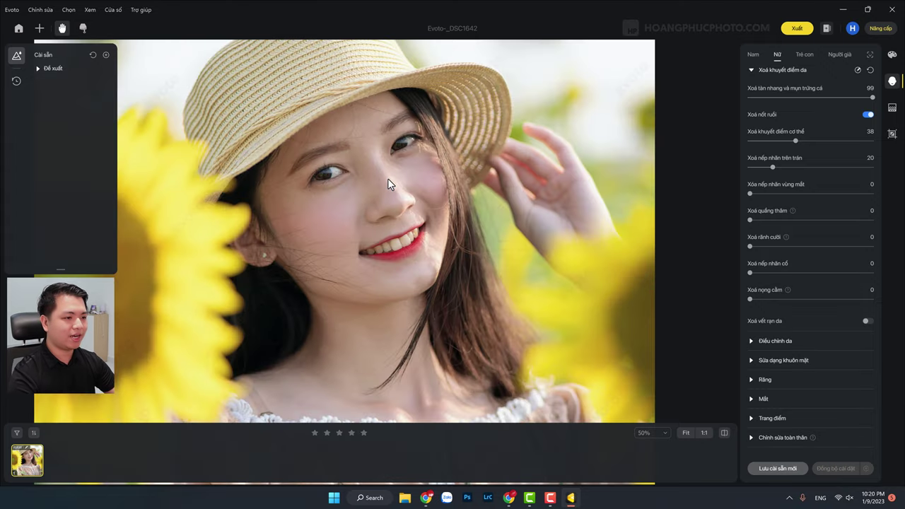
pyautogui.scroll(3, 387, 180)
pyautogui.scroll(-3, 388, 180)
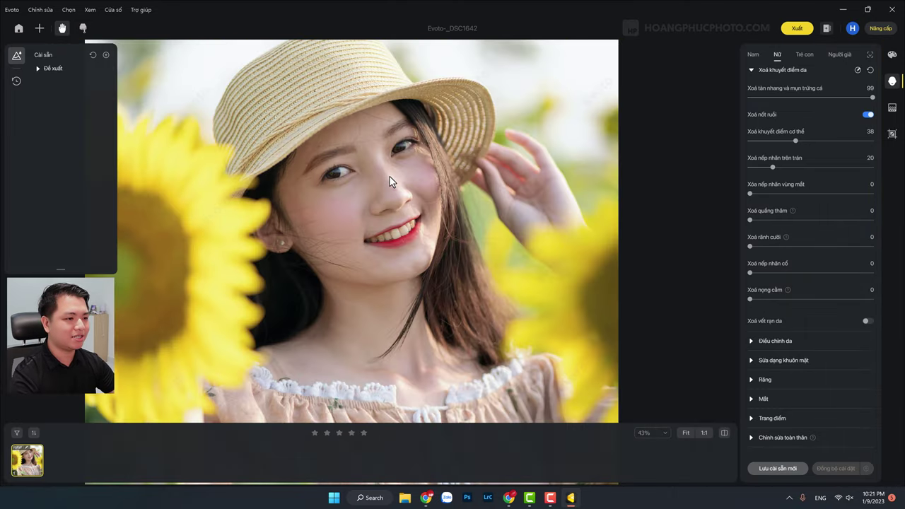
pyautogui.scroll(2, 387, 181)
pyautogui.scroll(-4, 388, 180)
pyautogui.scroll(2, 388, 175)
pyautogui.scroll(1, 389, 175)
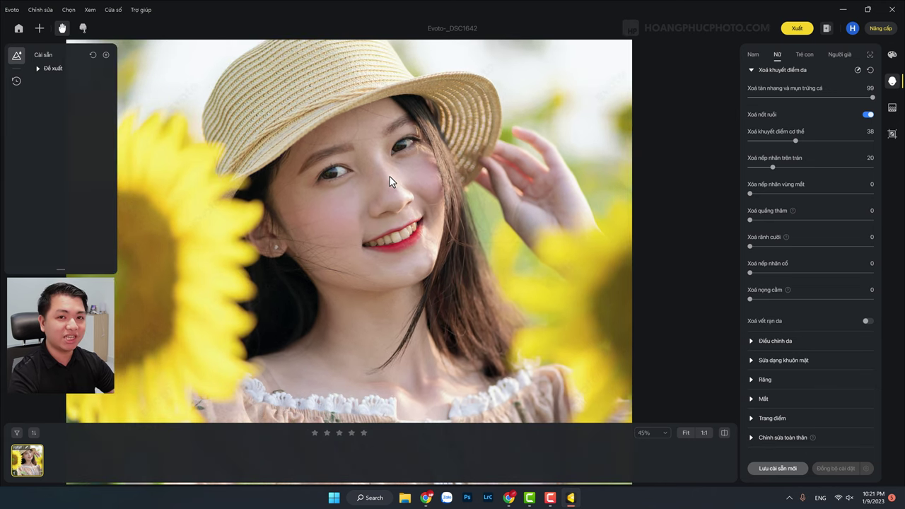
pyautogui.scroll(1, 389, 176)
pyautogui.scroll(3, 408, 186)
pyautogui.scroll(-4, 407, 186)
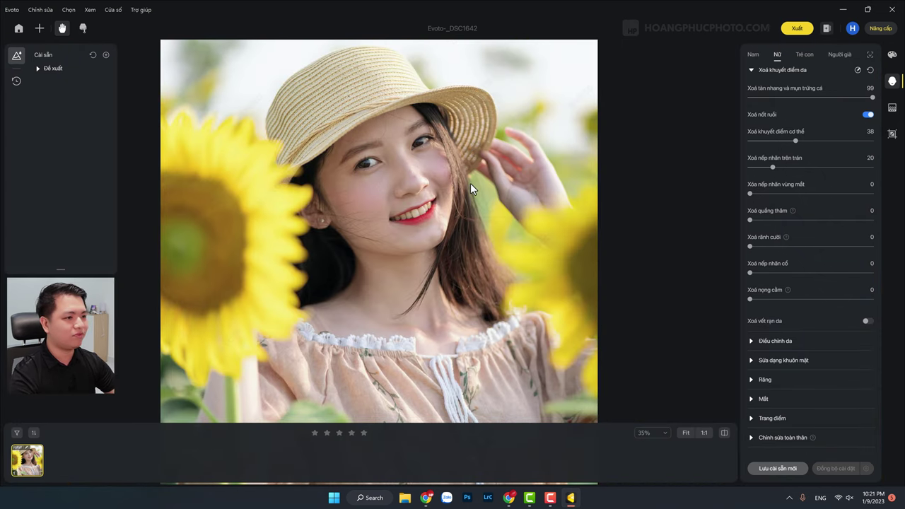
pyautogui.scroll(2, 395, 193)
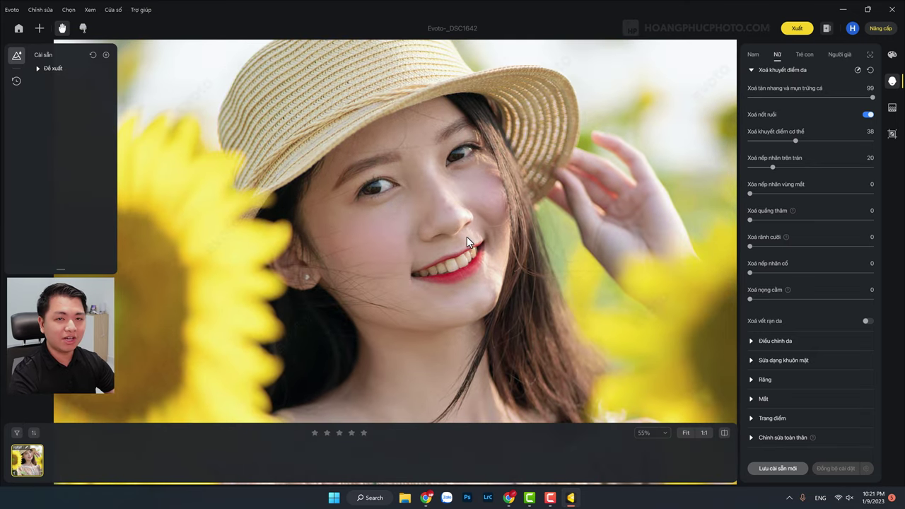
pyautogui.moveTo(466, 240)
pyautogui.mouseDown()
pyautogui.moveTo(439, 204)
pyautogui.moveTo(466, 216)
pyautogui.mouseUp()
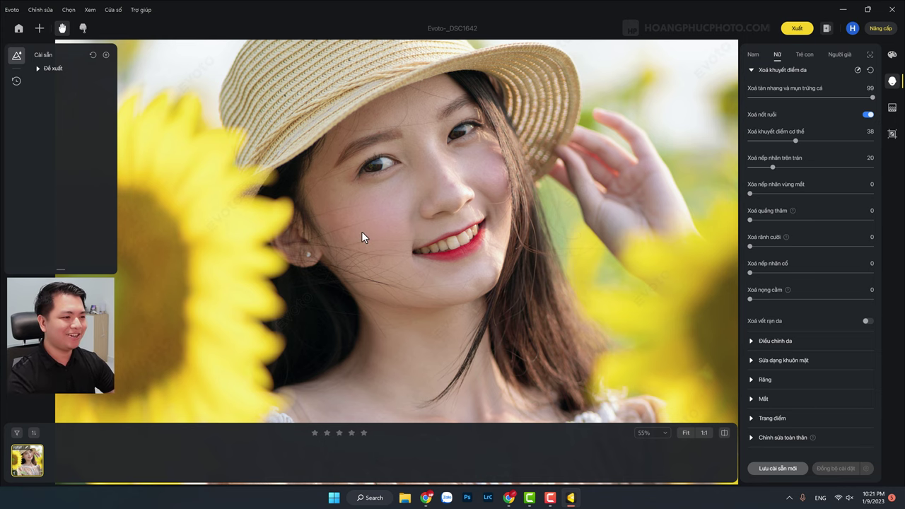
pyautogui.scroll(-3, 361, 232)
pyautogui.scroll(2, 363, 232)
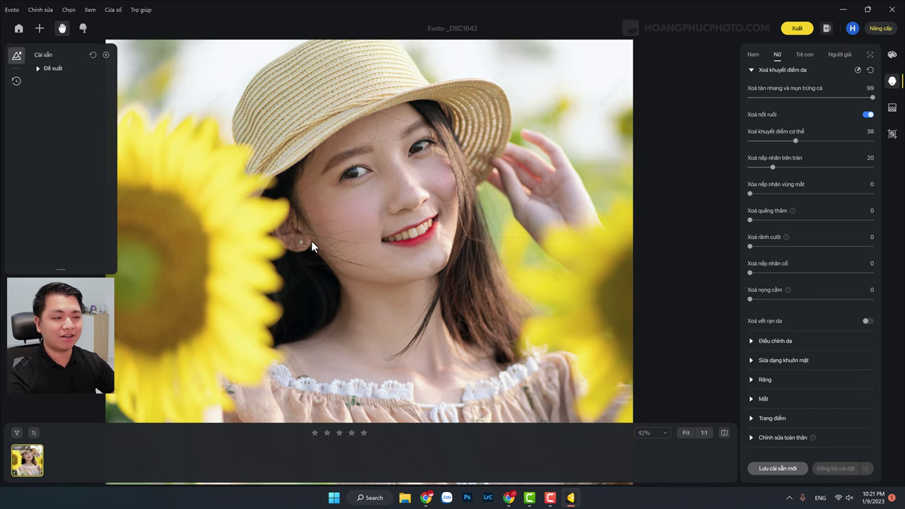
# - Expand the export window's advanced settings and look through the format and quality options
pyautogui.click(794, 30)
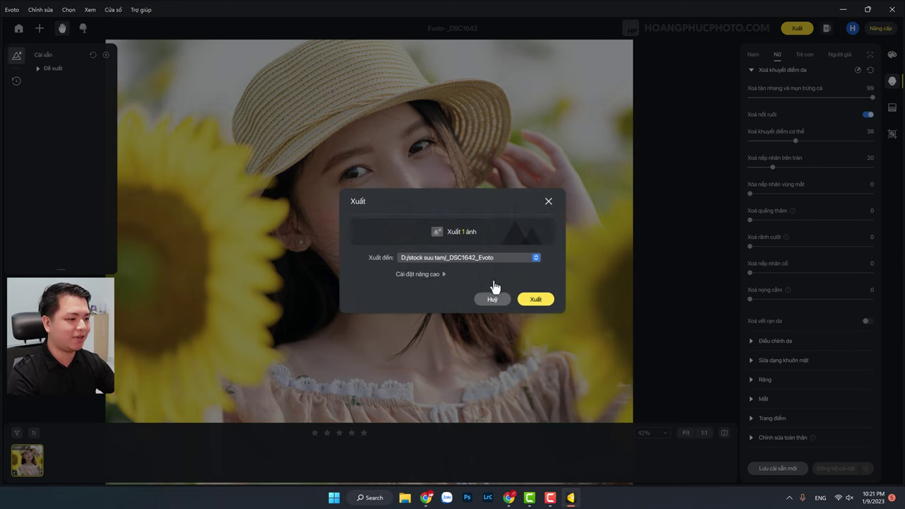
pyautogui.click(444, 274)
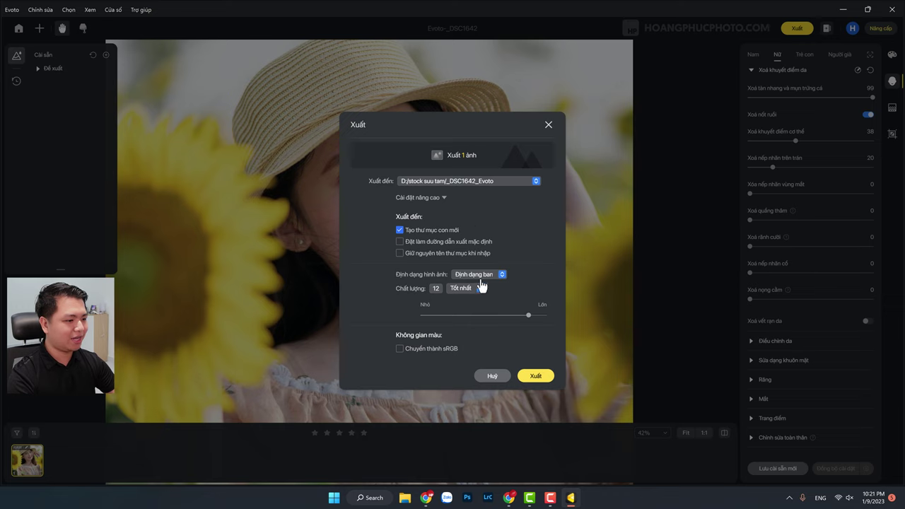
pyautogui.click(501, 274)
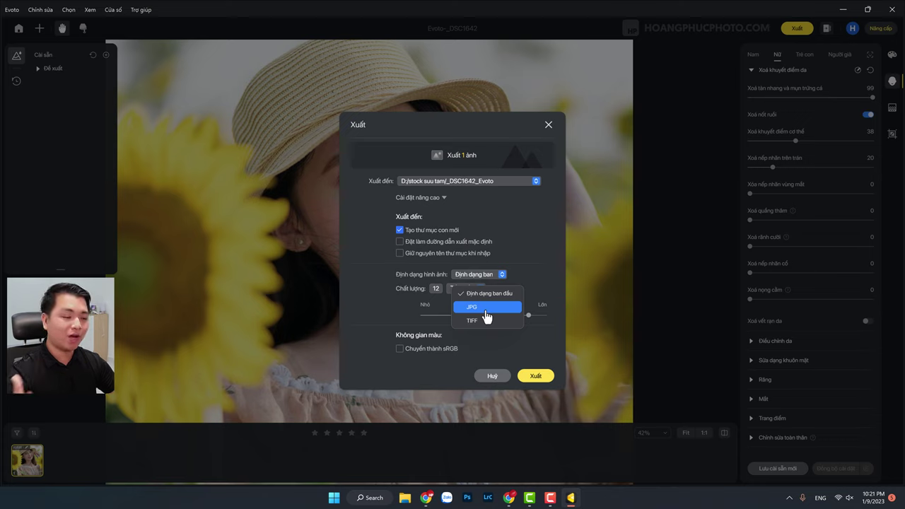
pyautogui.click(549, 248)
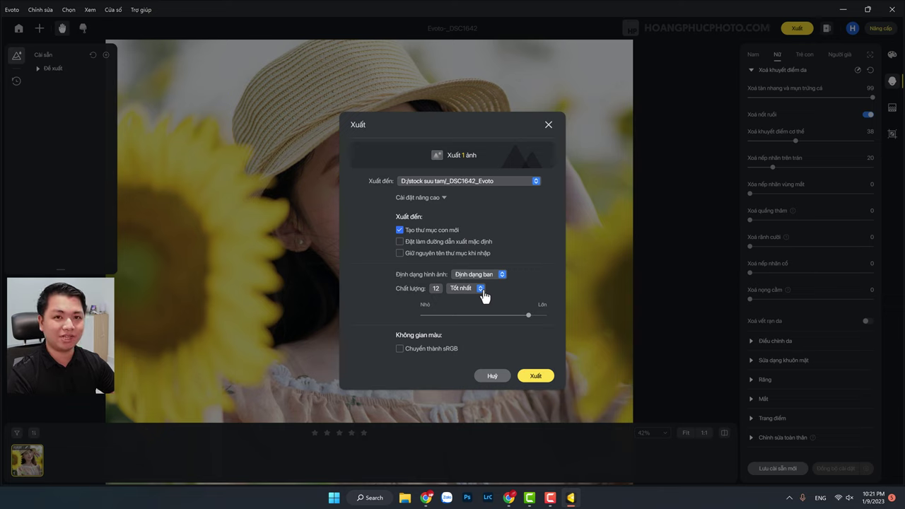
pyautogui.click(481, 289)
pyautogui.click(545, 279)
pyautogui.click(501, 275)
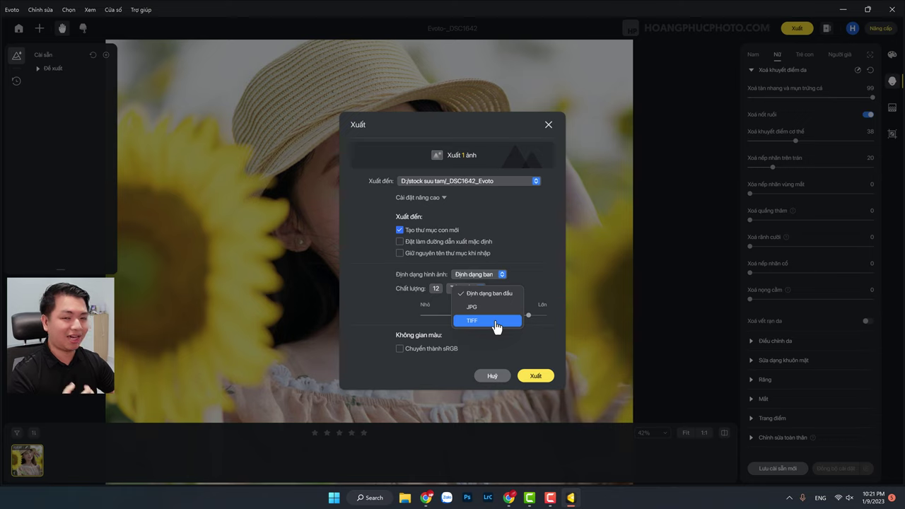
# - Set the export to JPG, quality 14, with sRGB conversion, then dismiss the window
pyautogui.click(496, 326)
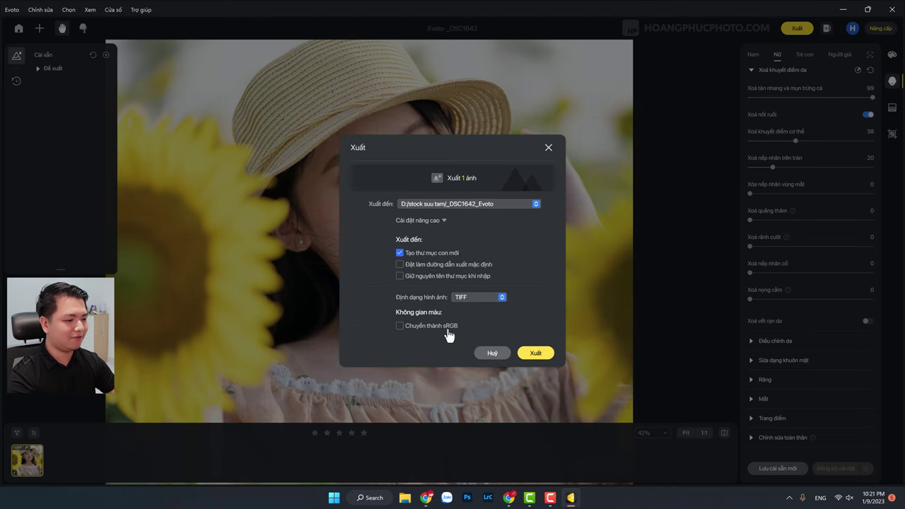
pyautogui.click(488, 297)
pyautogui.click(485, 340)
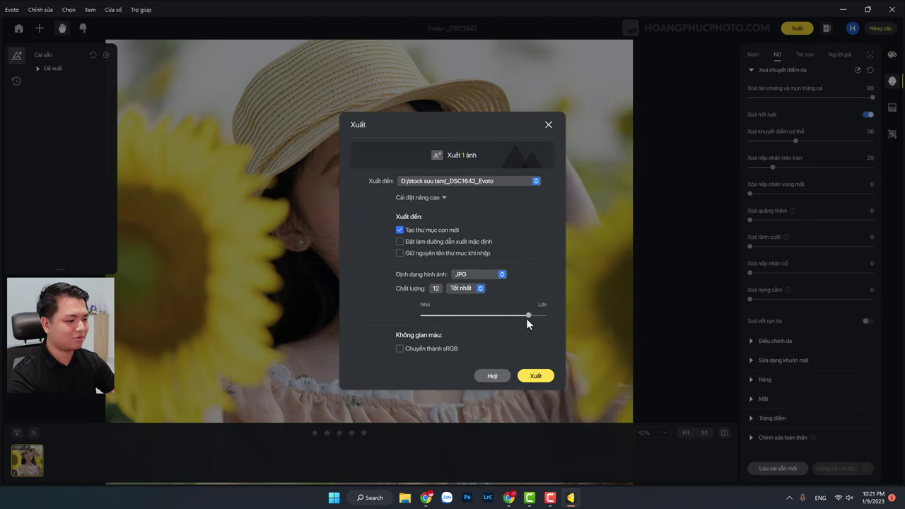
pyautogui.click(480, 288)
pyautogui.click(545, 286)
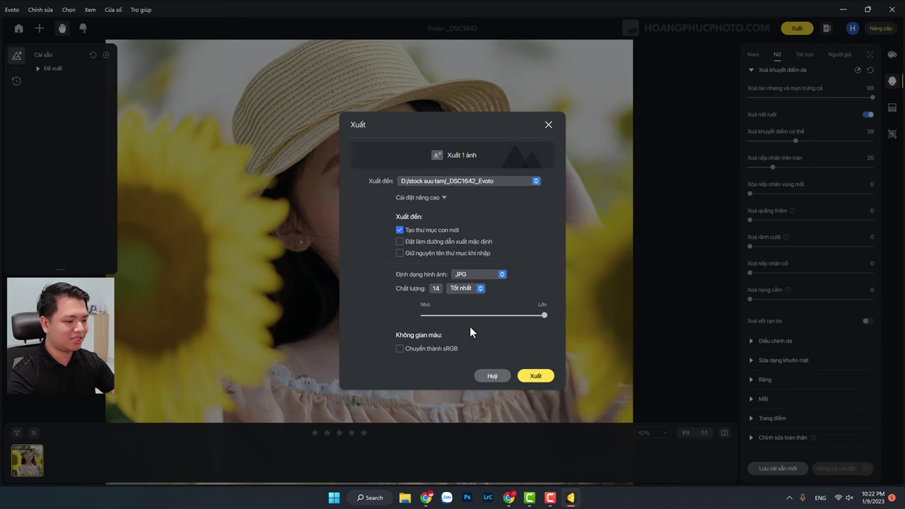
pyautogui.click(423, 347)
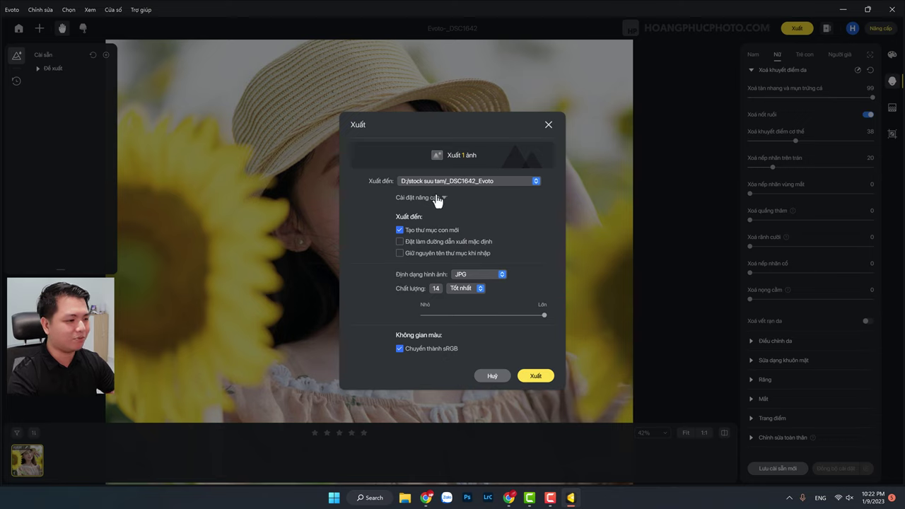
pyautogui.click(549, 126)
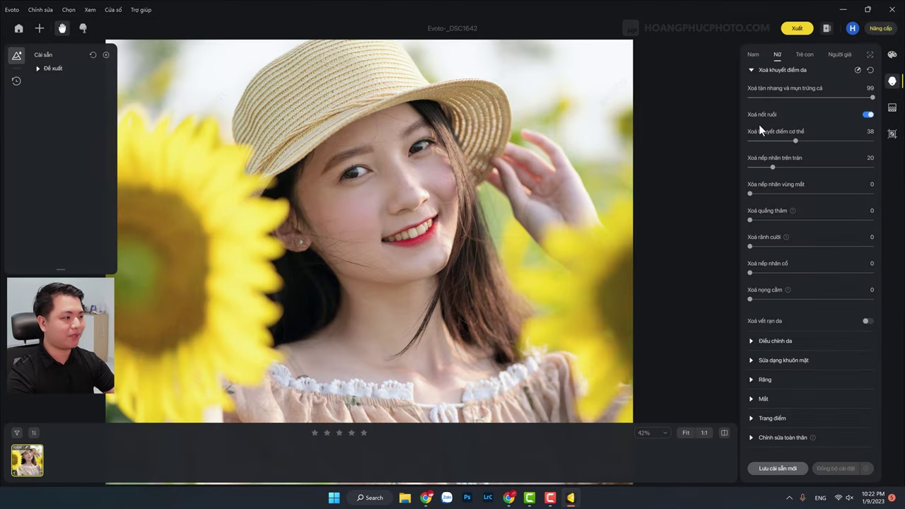
pyautogui.scroll(-3, 557, 167)
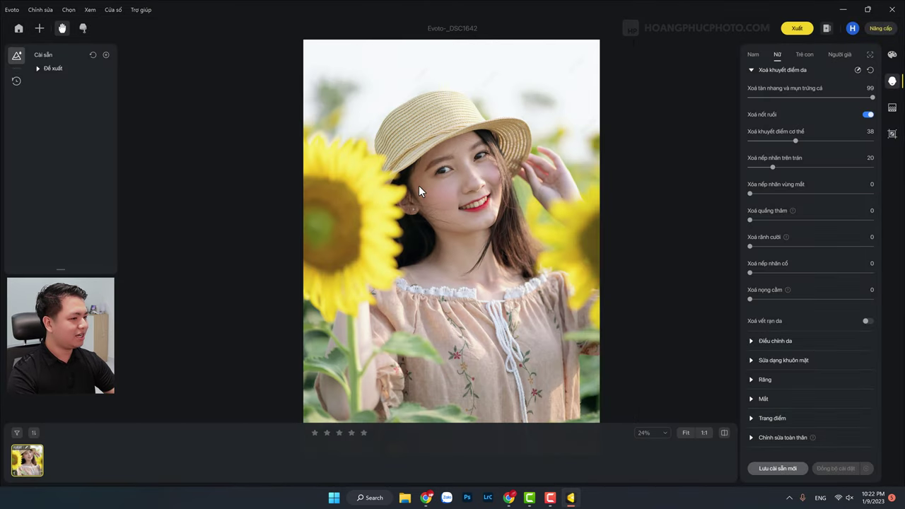